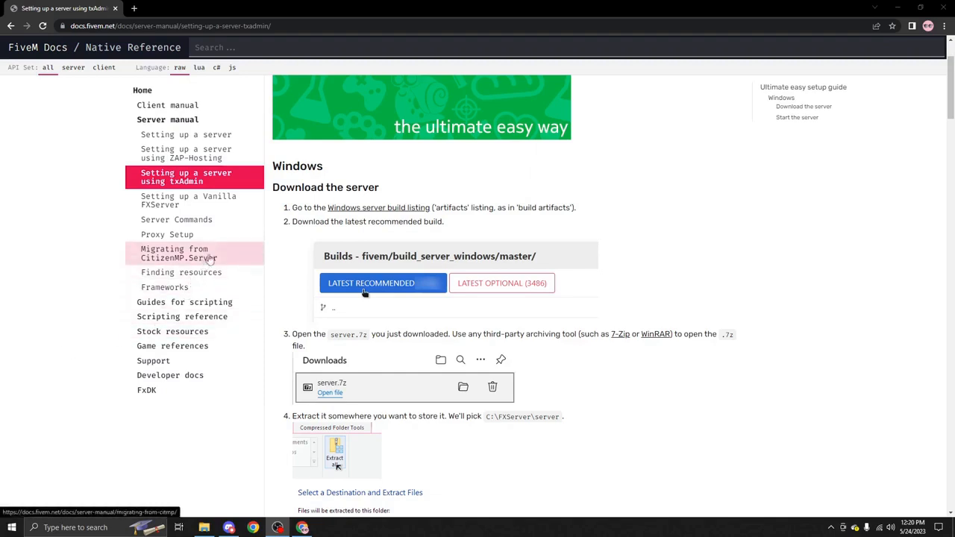
# Open the docs guide on setting up a server using txAdmin and review its Windows download instructions.
pyautogui.click(213, 156)
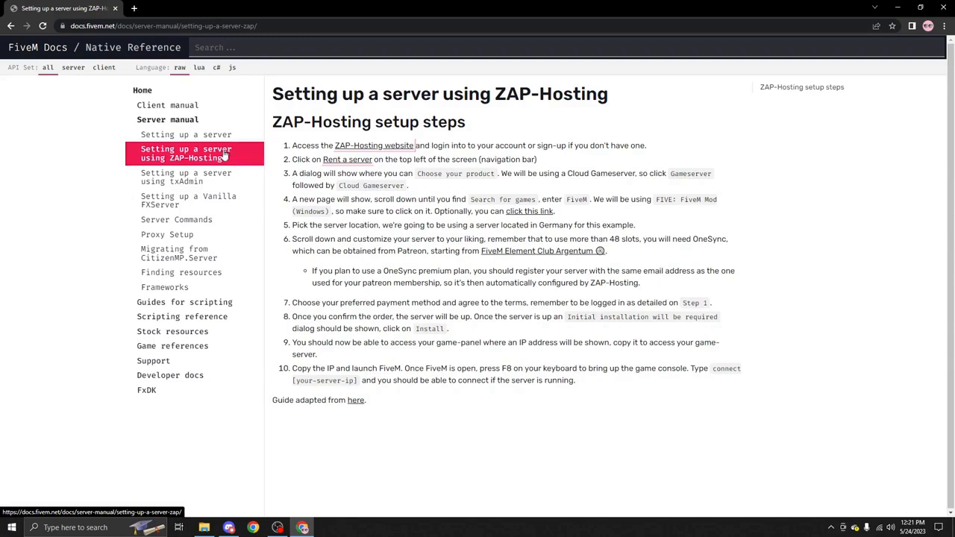
pyautogui.click(222, 175)
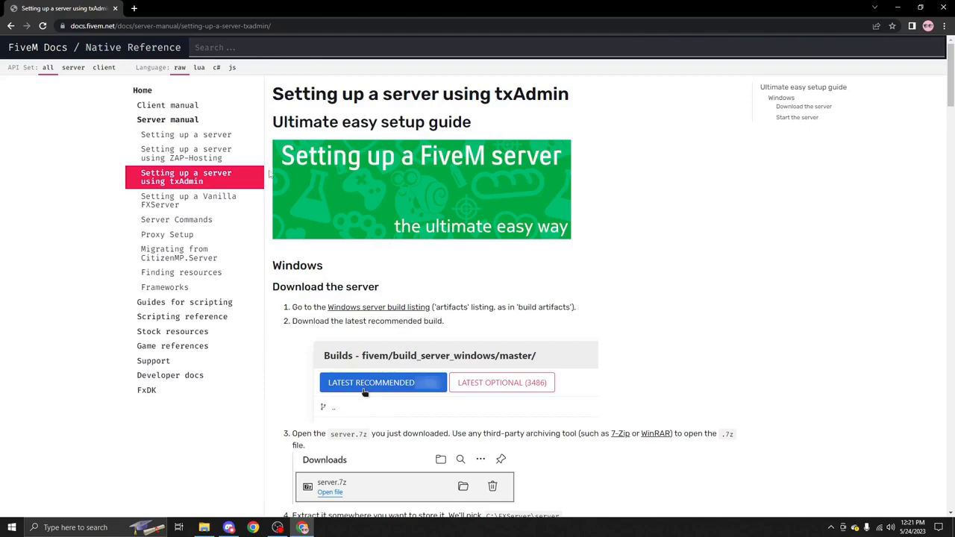
pyautogui.scroll(-3, 645, 198)
pyautogui.scroll(-2, 646, 198)
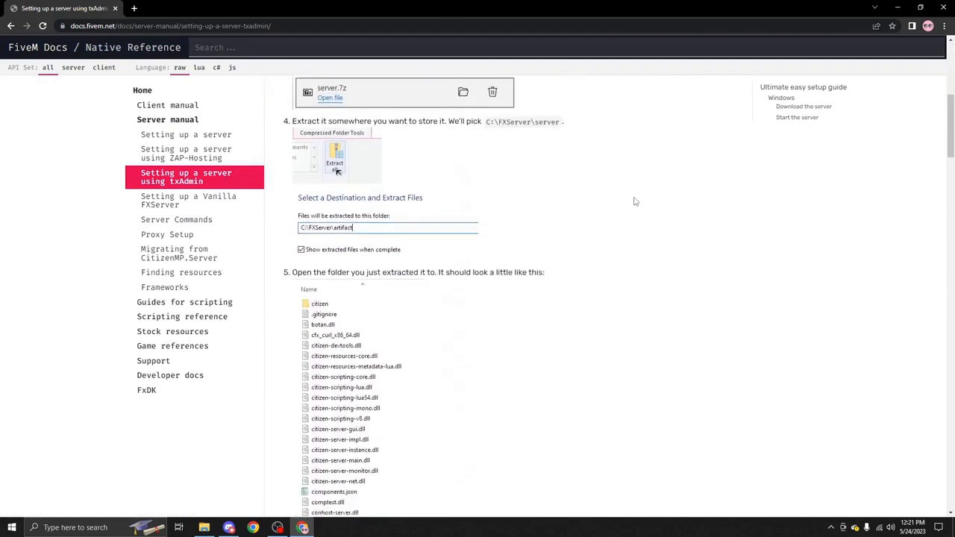
pyautogui.scroll(5, 624, 206)
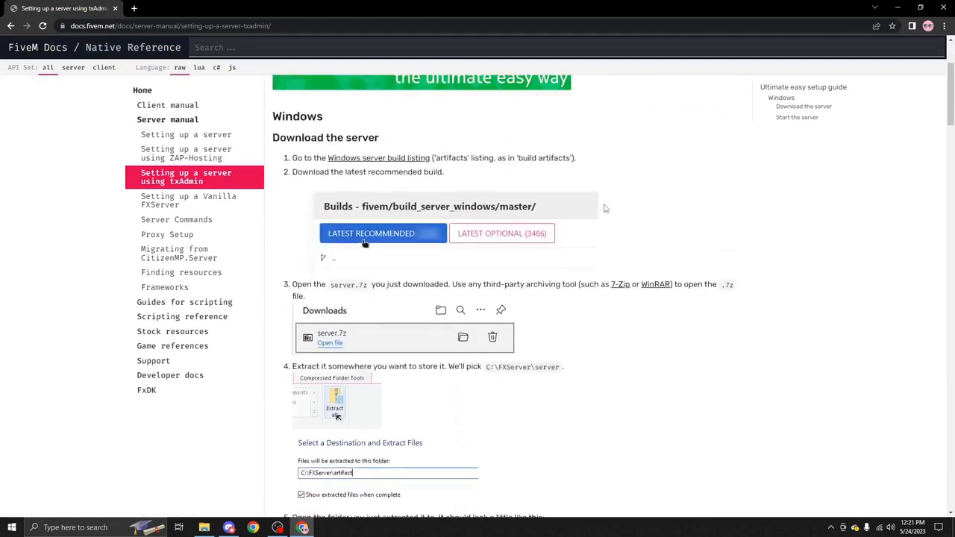
pyautogui.scroll(-1, 443, 233)
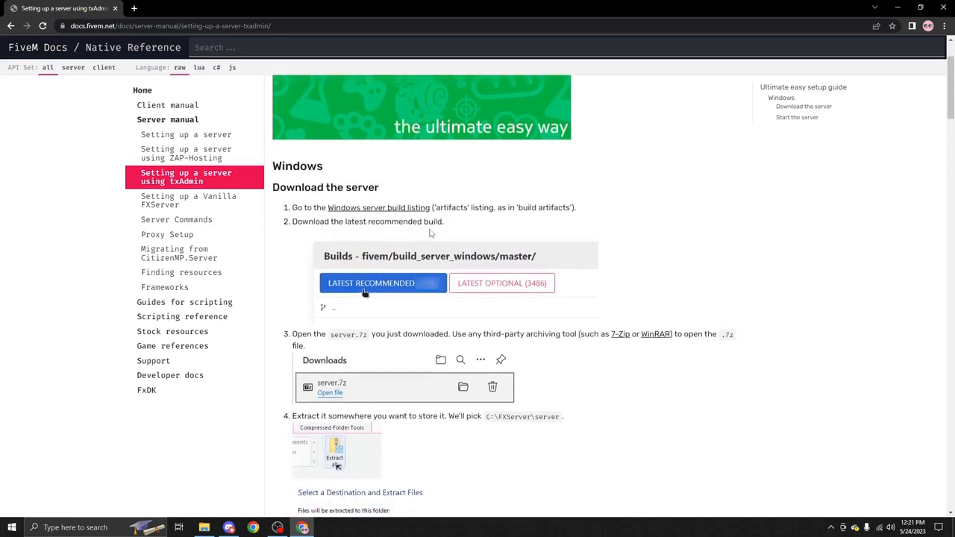
# From the guide's Windows server build listing, download build 6461 and open the downloaded archive.
pyautogui.click(364, 211)
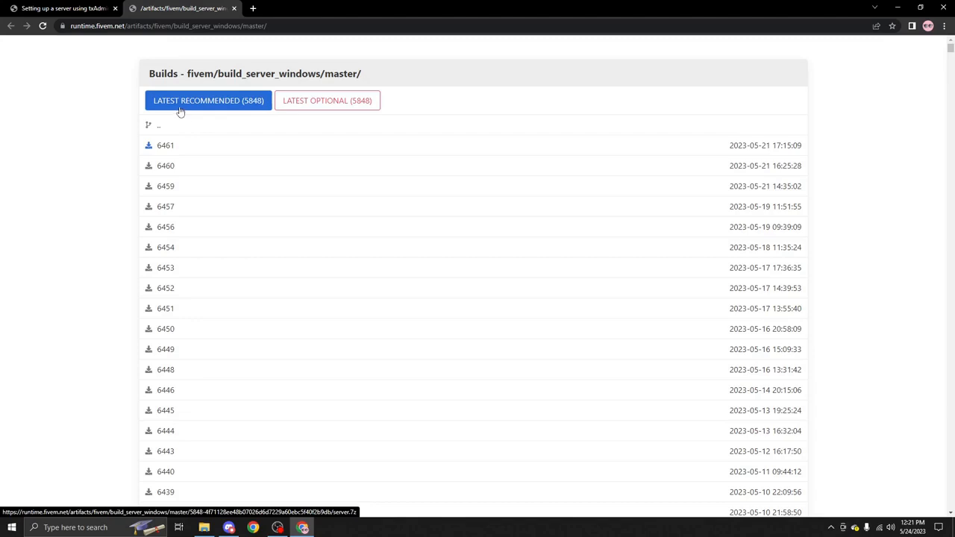
pyautogui.click(161, 148)
pyautogui.click(72, 501)
# Create a folder named ServerData inside the Youtube folder on drive C.
pyautogui.click(204, 528)
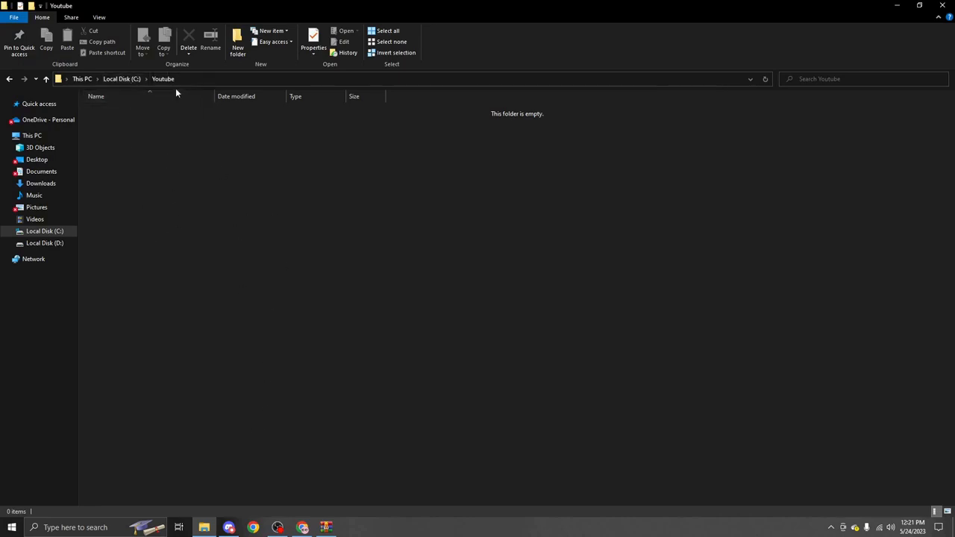
pyautogui.rightClick(234, 166)
pyautogui.moveTo(279, 310)
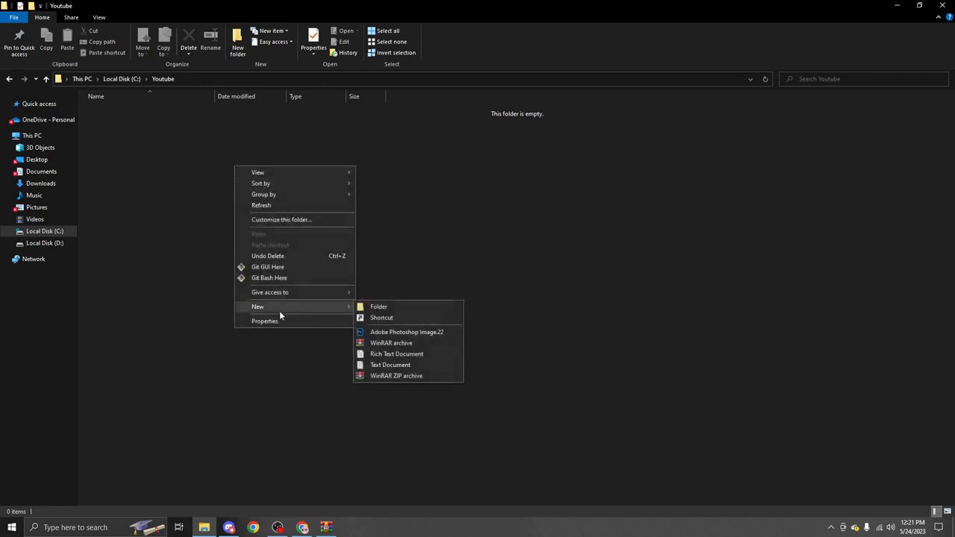
pyautogui.click(367, 311)
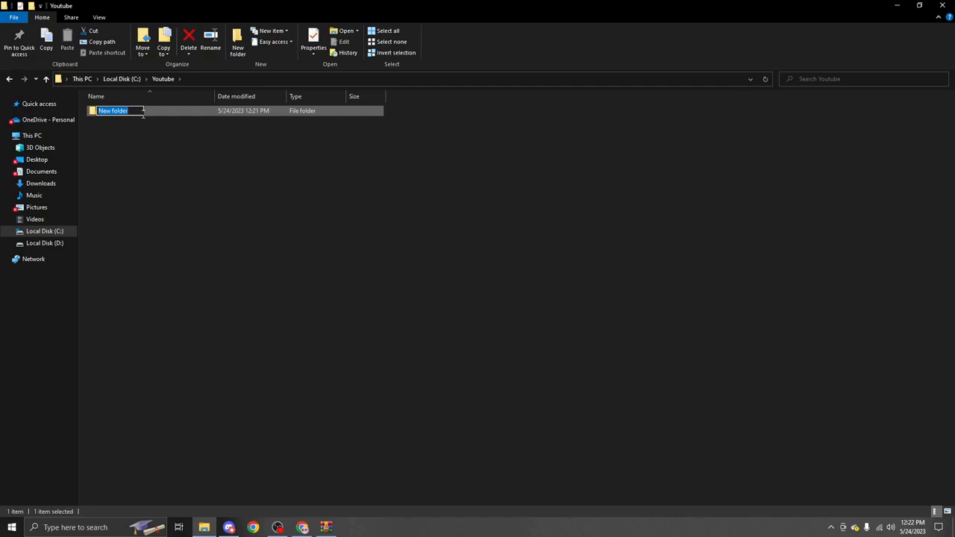
pyautogui.press('BackSpace')
pyautogui.write('ServerData')
pyautogui.press('Return')
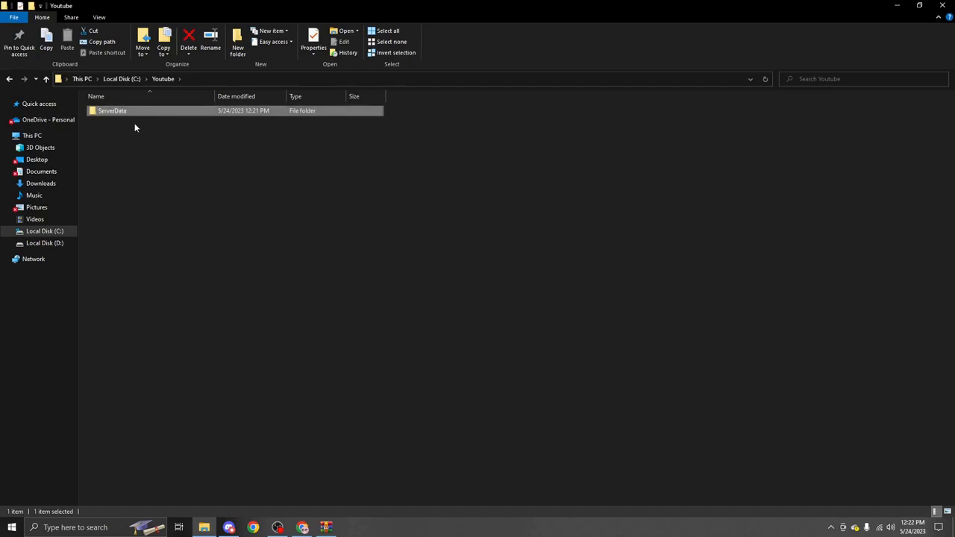
# Extract all files from the server archive into the ServerData folder and close the archive.
pyautogui.doubleClick(133, 114)
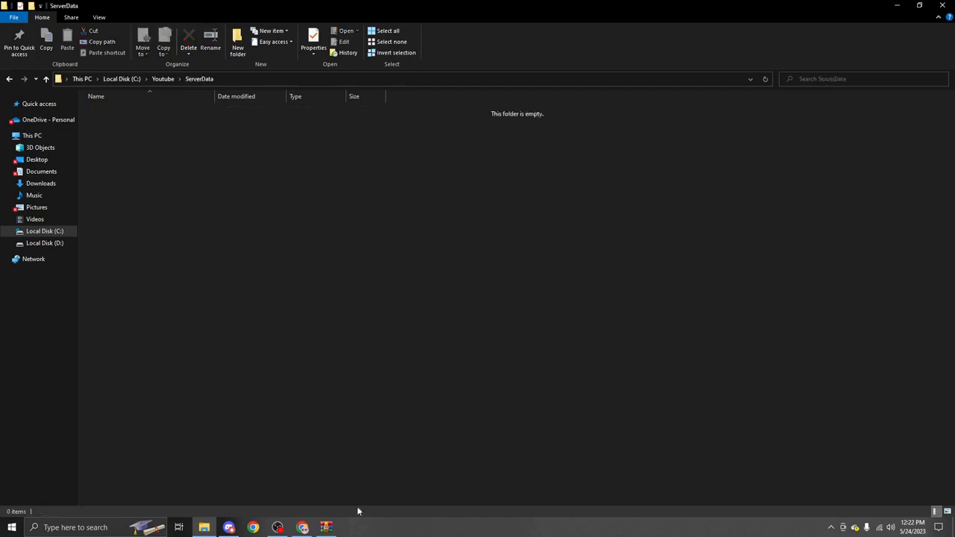
pyautogui.click(325, 528)
pyautogui.rightClick(628, 254)
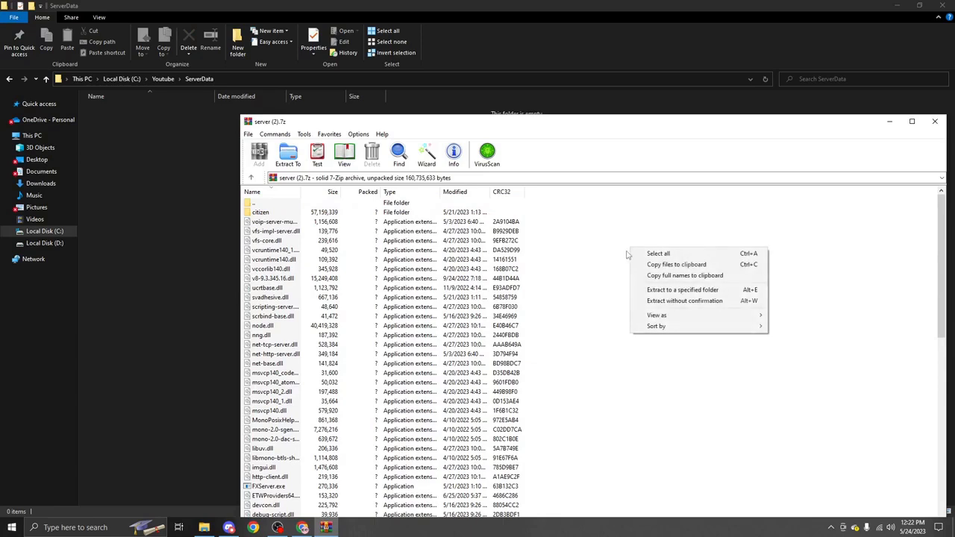
pyautogui.click(586, 135)
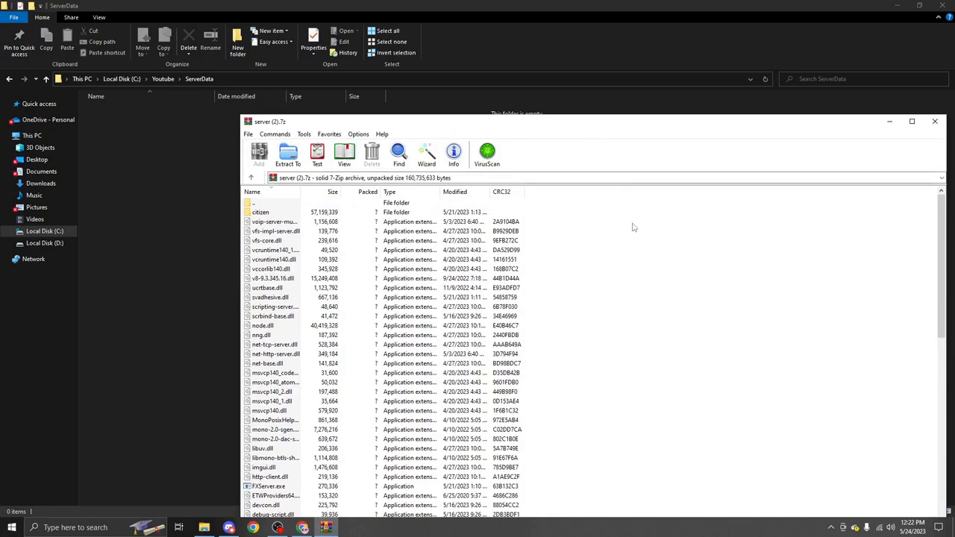
pyautogui.rightClick(602, 253)
pyautogui.click(623, 256)
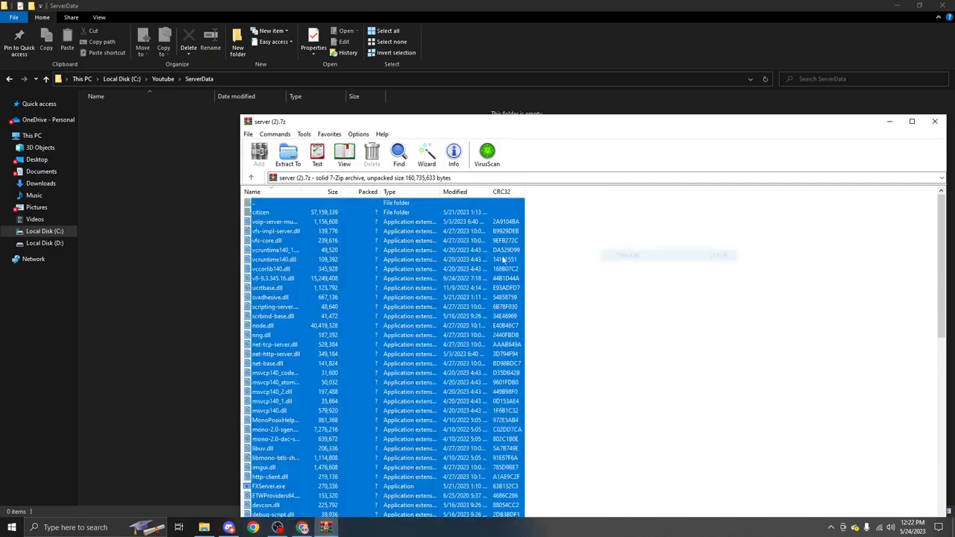
pyautogui.moveTo(346, 249); pyautogui.dragTo(173, 217)
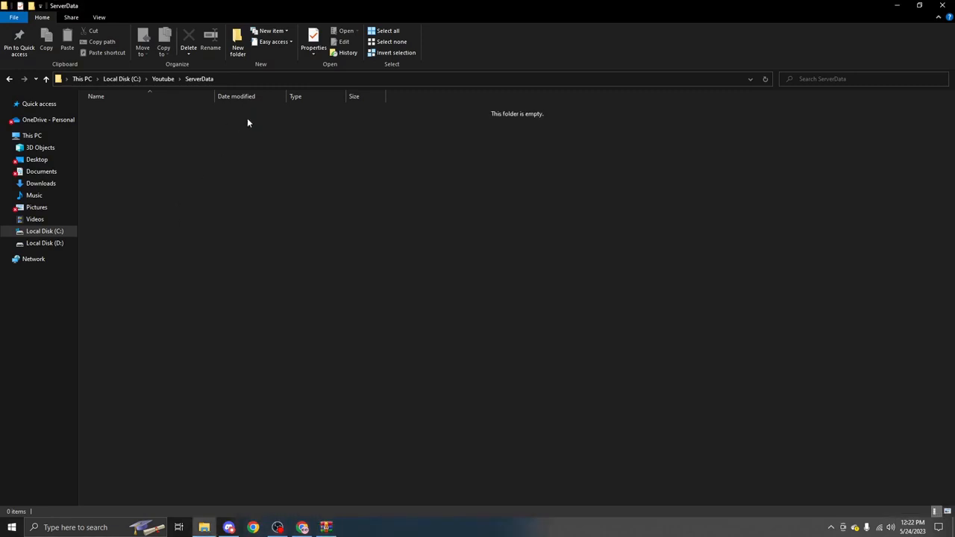
pyautogui.click(443, 456)
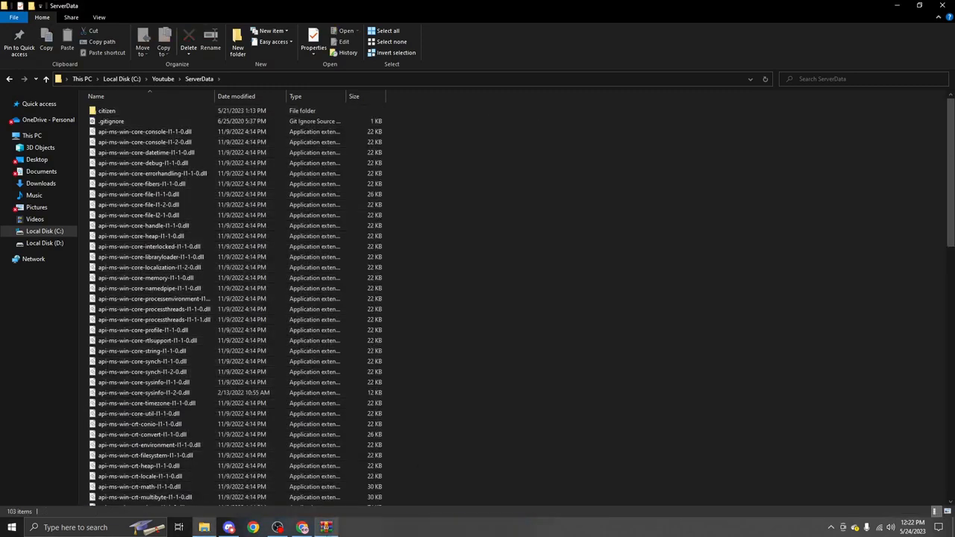
pyautogui.rightClick(328, 522)
pyautogui.click(331, 514)
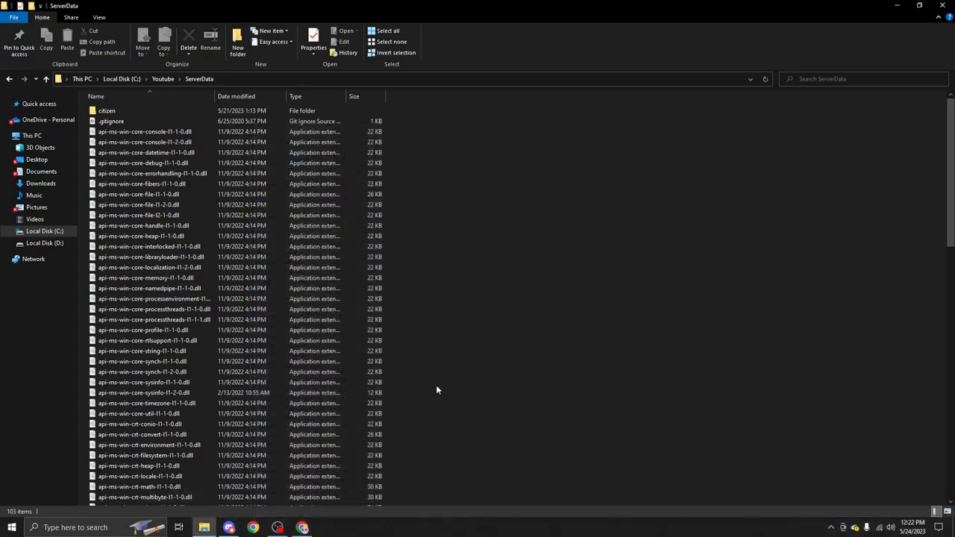
# Launch FXServer.exe from the ServerData folder.
pyautogui.scroll(-7, 321, 332)
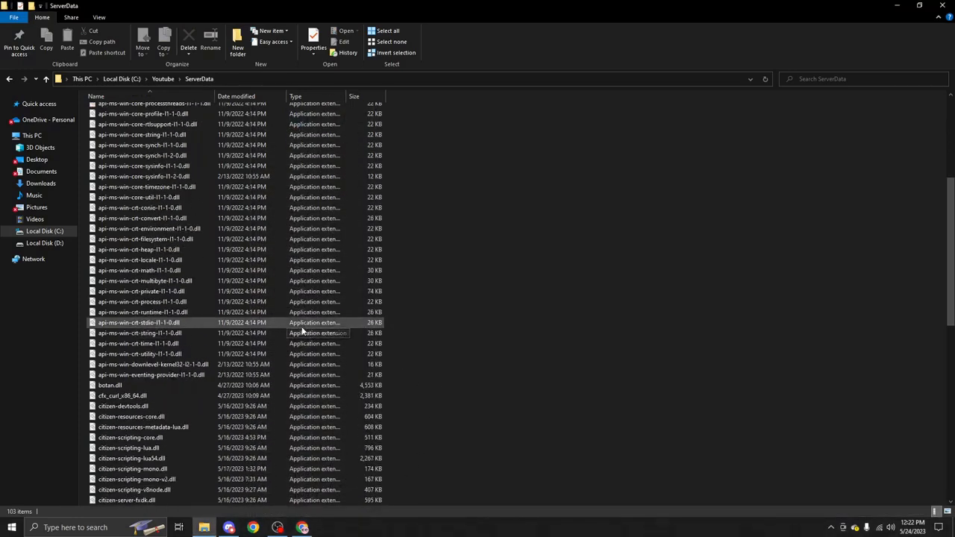
pyautogui.scroll(-12, 204, 315)
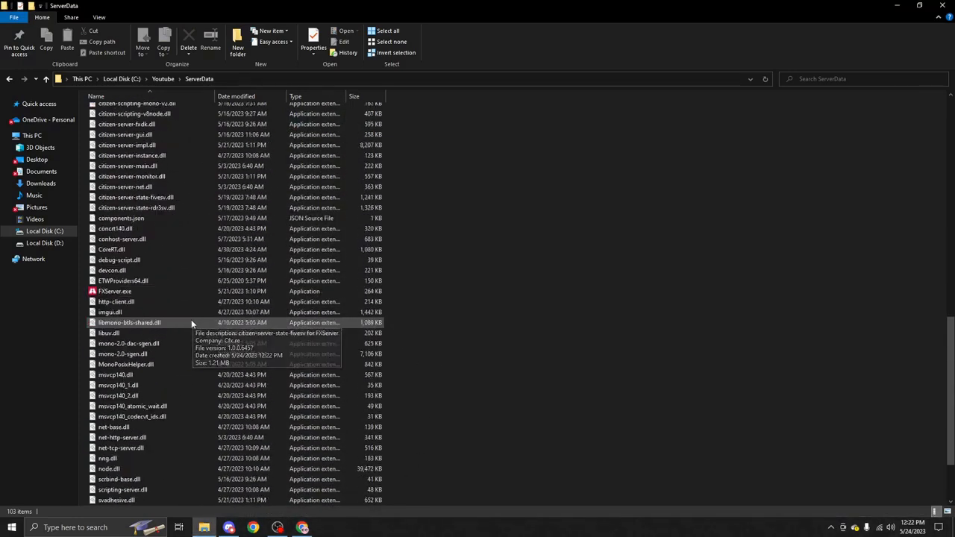
pyautogui.click(118, 293)
pyautogui.doubleClick(118, 293)
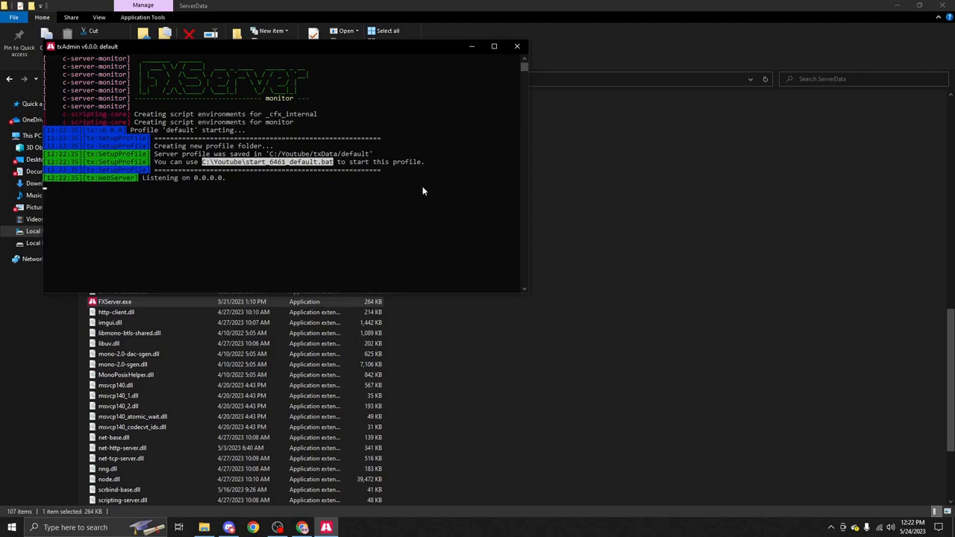
# Examine the files and folders generated in the Youtube folder, then put File Explorer away.
pyautogui.click(672, 194)
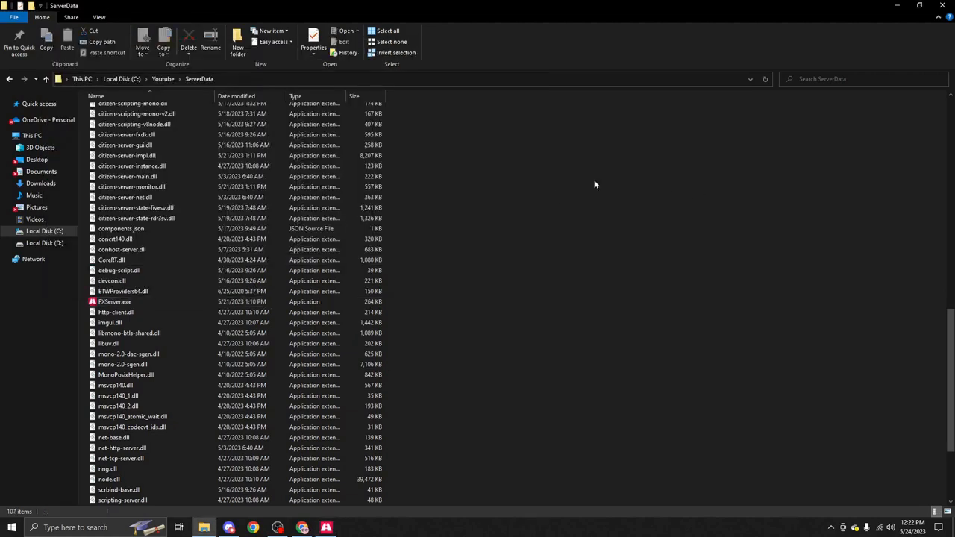
pyautogui.click(164, 79)
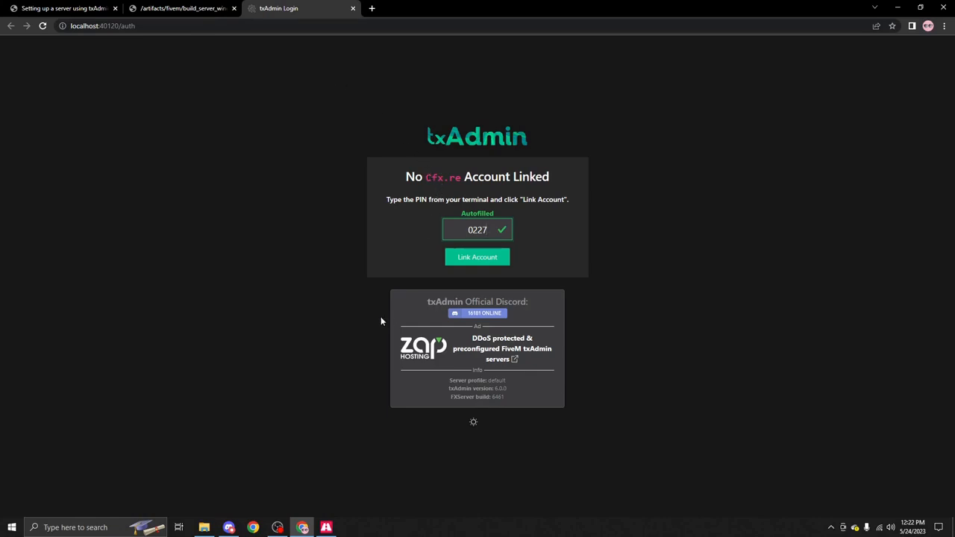
pyautogui.click(212, 527)
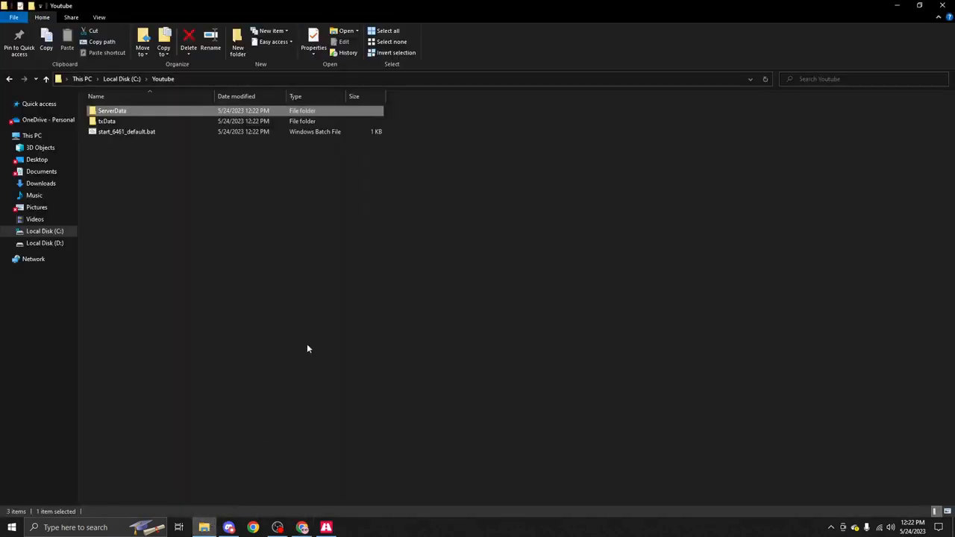
pyautogui.click(897, 5)
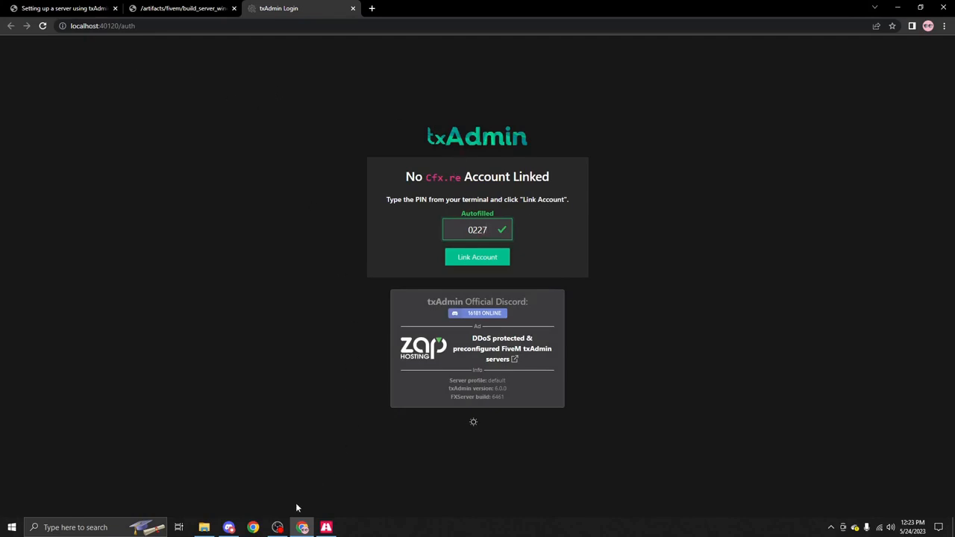
# Check the registration PIN in the txAdmin console, then link the Cfx.re account and authorize txAdmin.
pyautogui.click(278, 528)
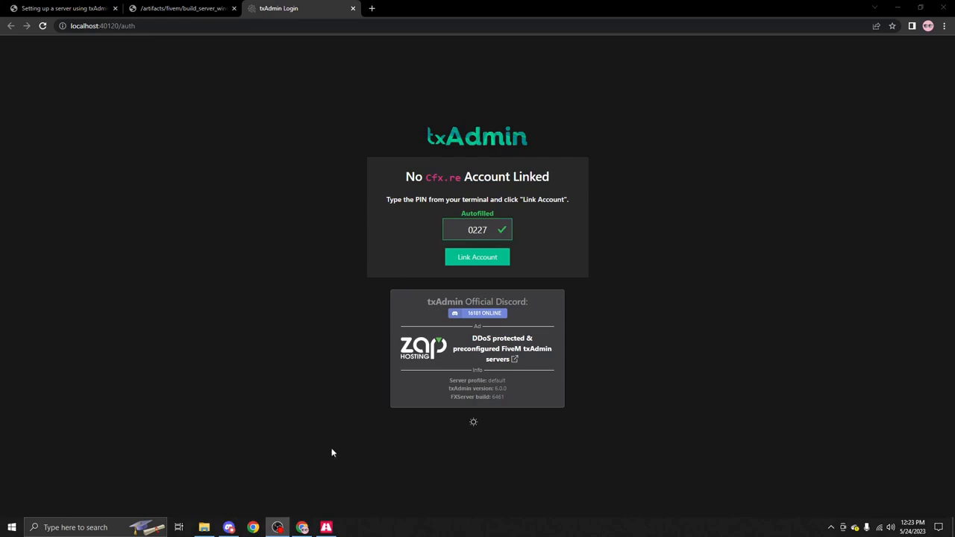
pyautogui.click(326, 527)
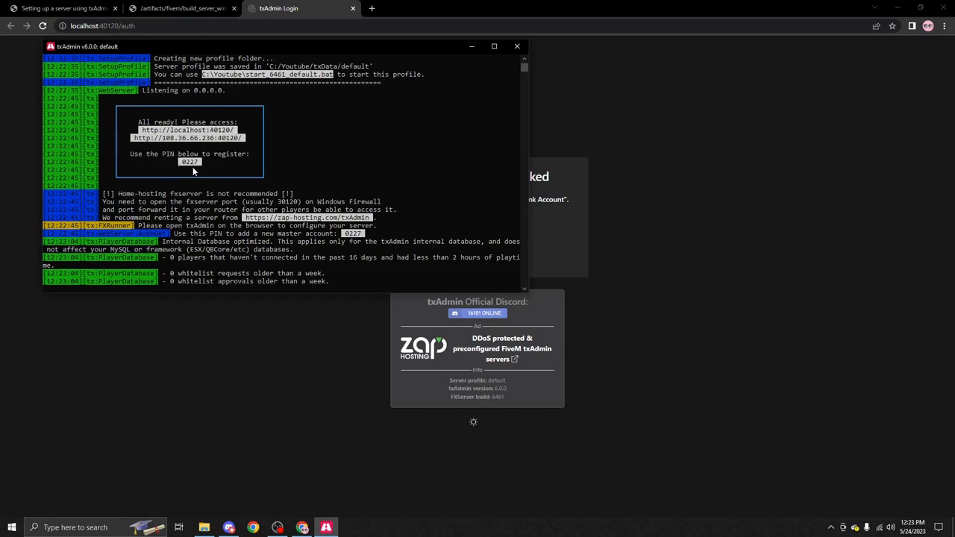
pyautogui.click(471, 46)
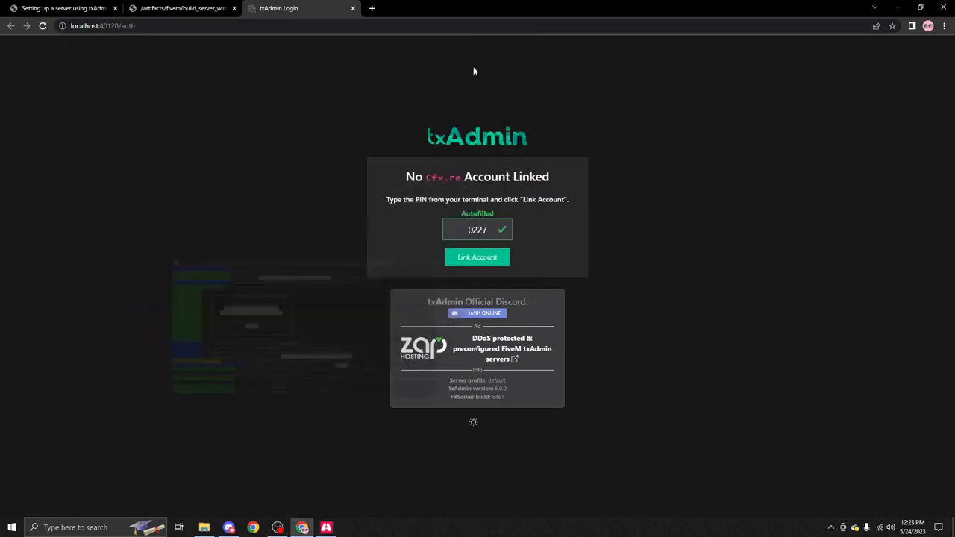
pyautogui.click(499, 259)
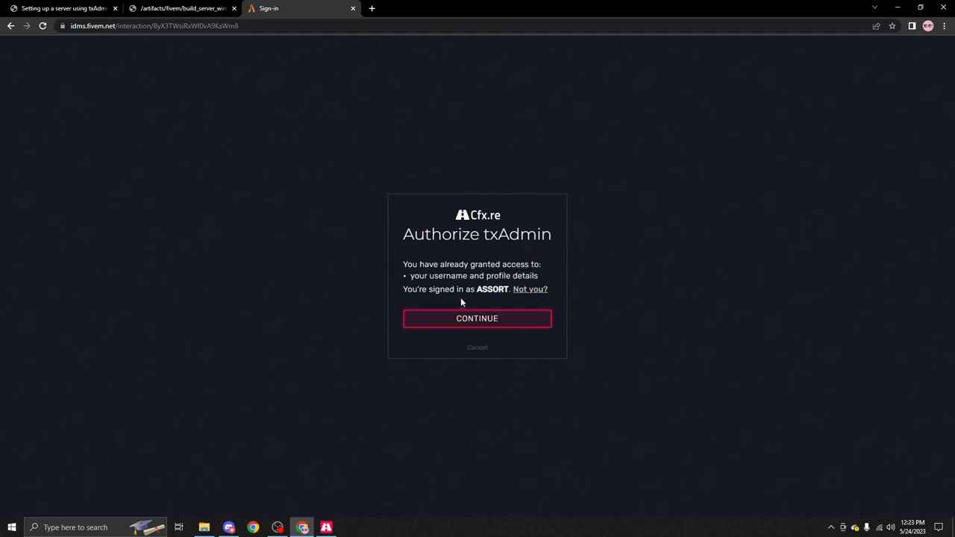
pyautogui.click(470, 321)
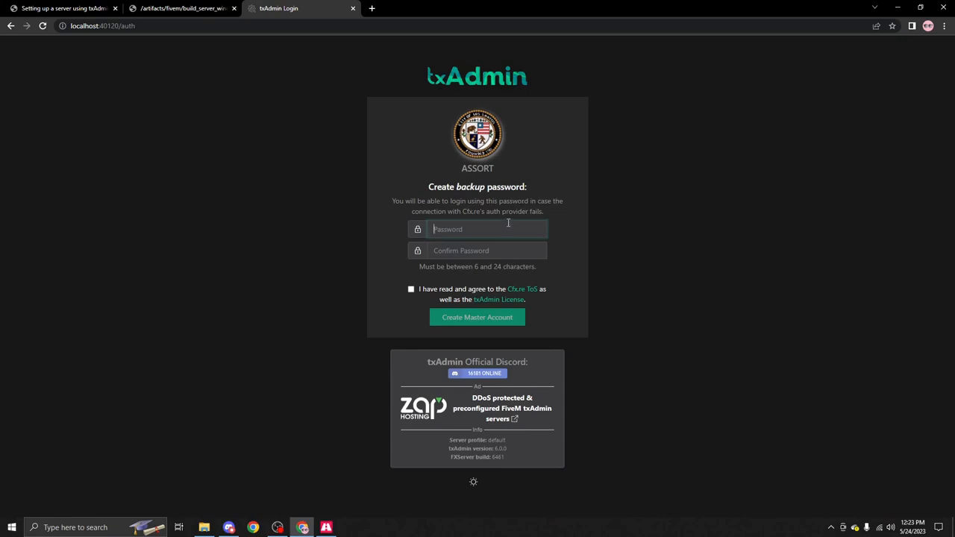
# Enter and confirm a backup password, agree to the Cfx.re ToS and txAdmin License, and try to create the master account.
pyautogui.write('••')
pyautogui.press('BackSpace')
pyautogui.write('••••')
pyautogui.click(498, 247)
pyautogui.write('••')
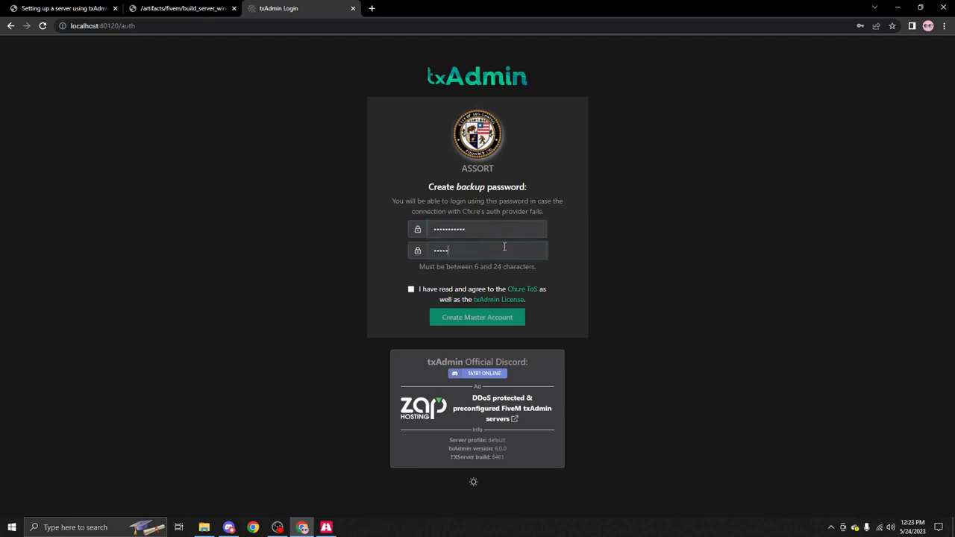
pyautogui.click(450, 292)
pyautogui.click(464, 318)
# Clear the backup password confirmation and re-enter the password there.
pyautogui.write('•••••••')
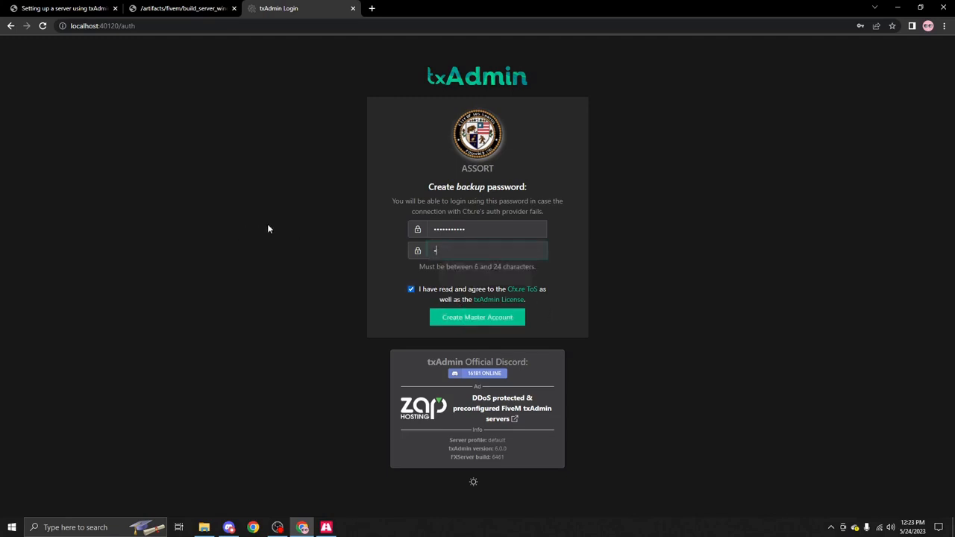
pyautogui.press('BackSpace')
pyautogui.press('BackSpace')
pyautogui.press('BackSpace')
pyautogui.press('BackSpace')
pyautogui.press('BackSpace')
pyautogui.press('BackSpace')
pyautogui.press('BackSpace')
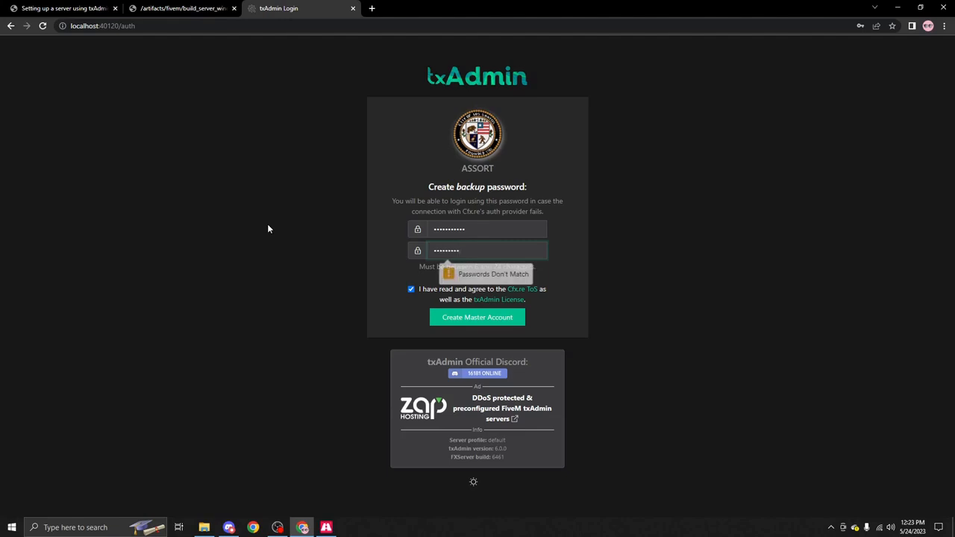
pyautogui.write('••••••••••')
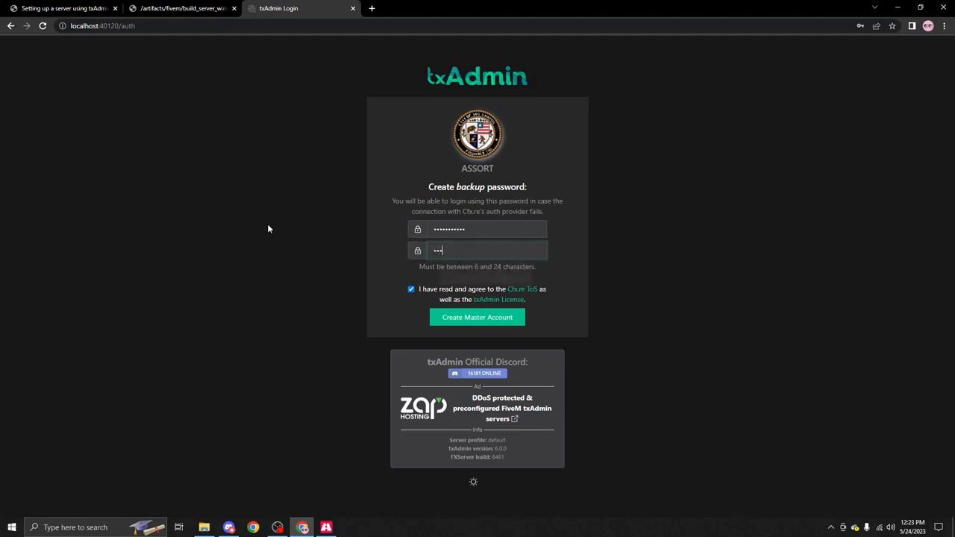
# Re-enter the backup password in the first password field and try again to create the master account.
pyautogui.hotkey('shift', 'Tab')
pyautogui.write('•••••')
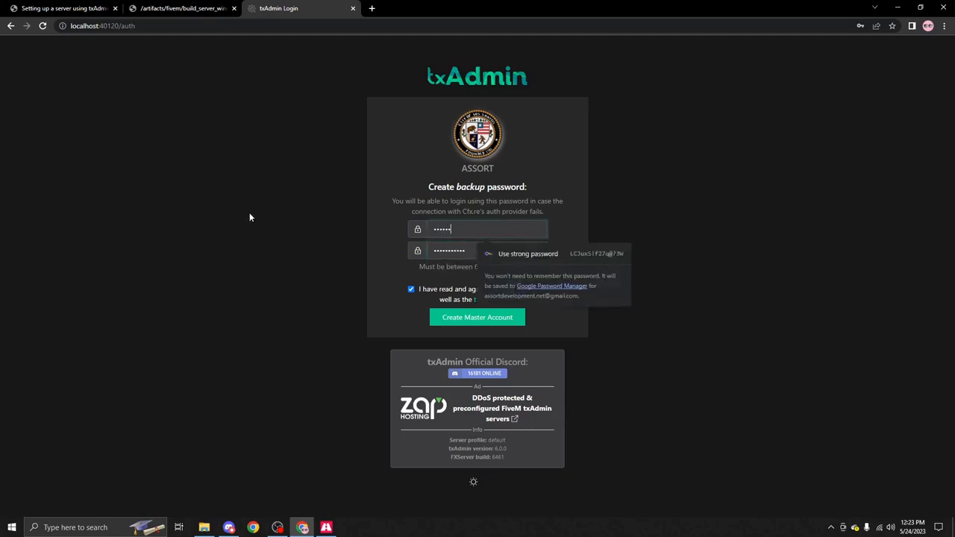
pyautogui.write('•••••')
pyautogui.click(464, 321)
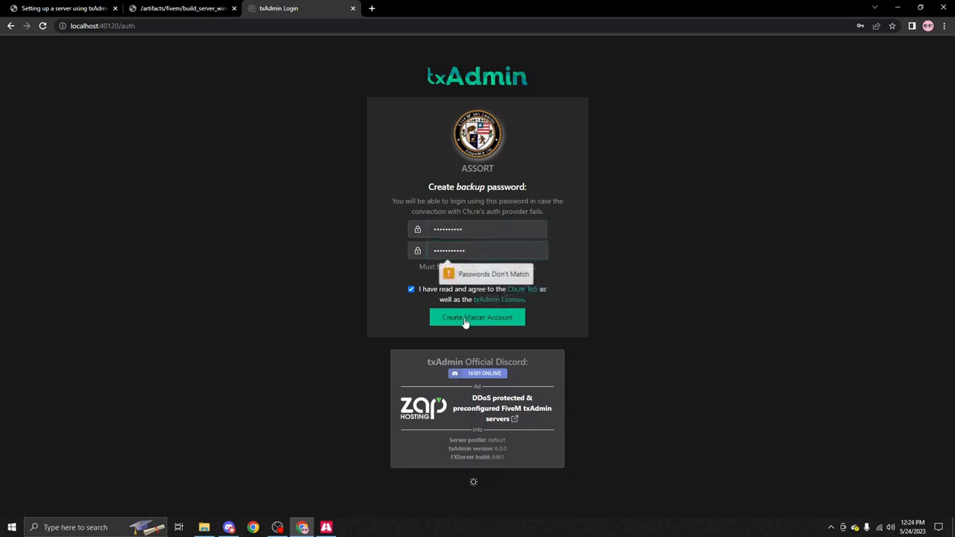
# Re-enter the backup password confirmation, create the master account, and decline saving the password in the browser.
pyautogui.hotkey('ctrl', 'a')
pyautogui.write('••••••••••')
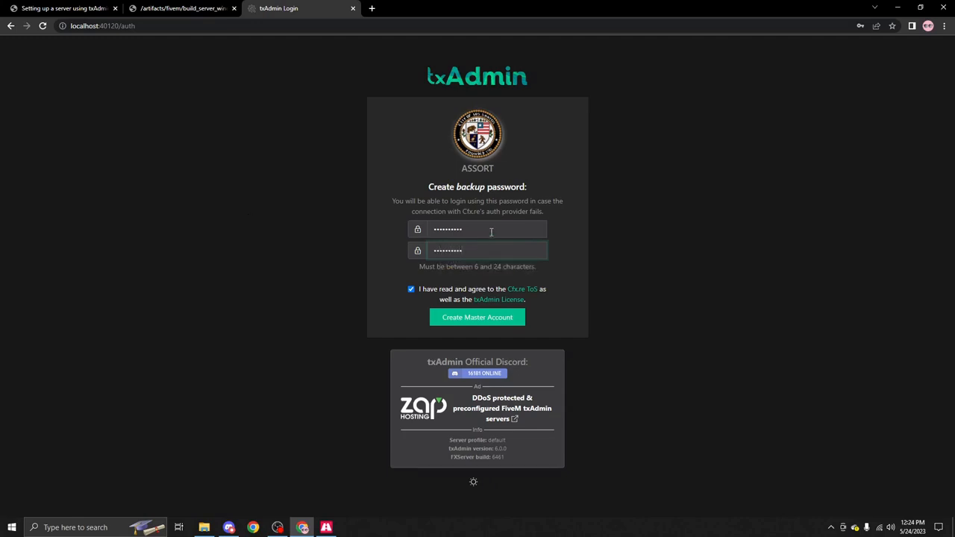
pyautogui.click(488, 316)
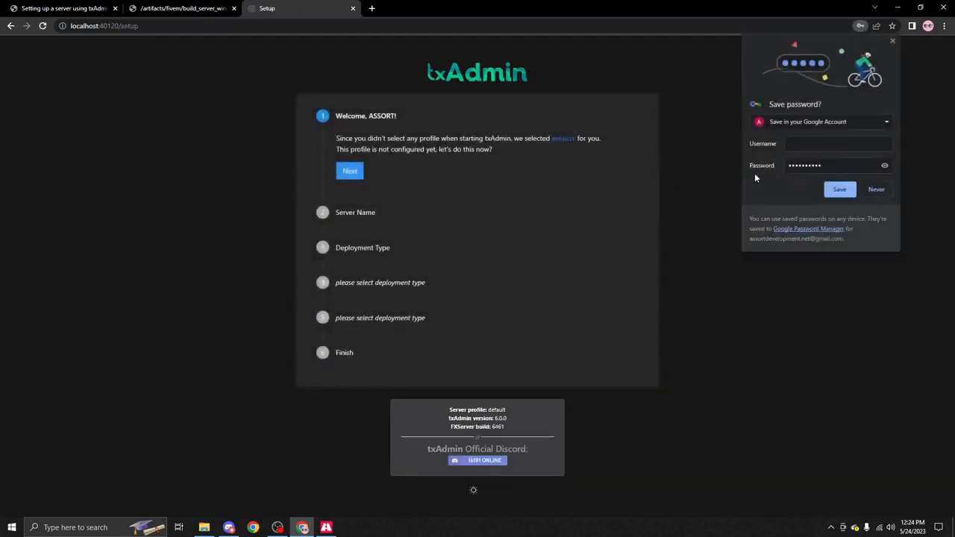
pyautogui.click(878, 190)
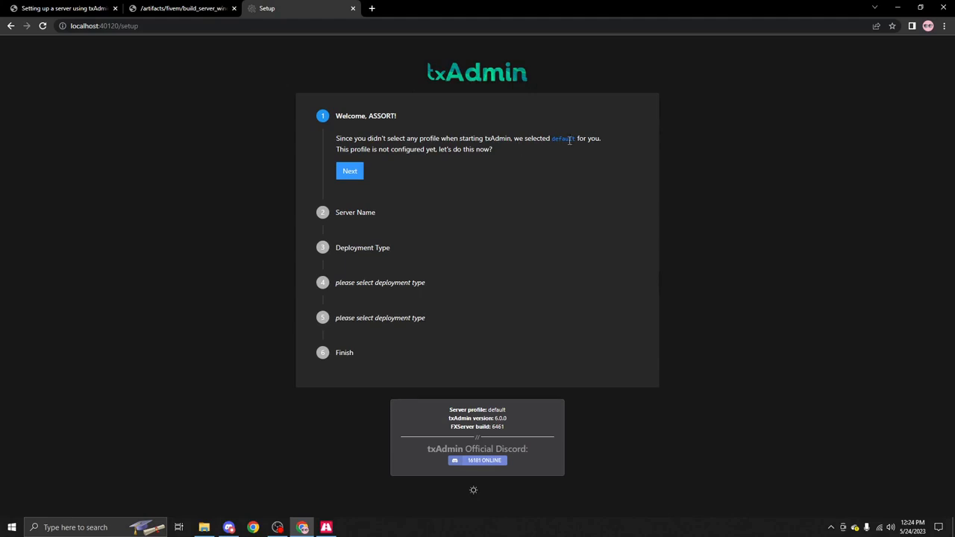
# Start configuring the default profile and set the server name to "Test Server".
pyautogui.click(357, 173)
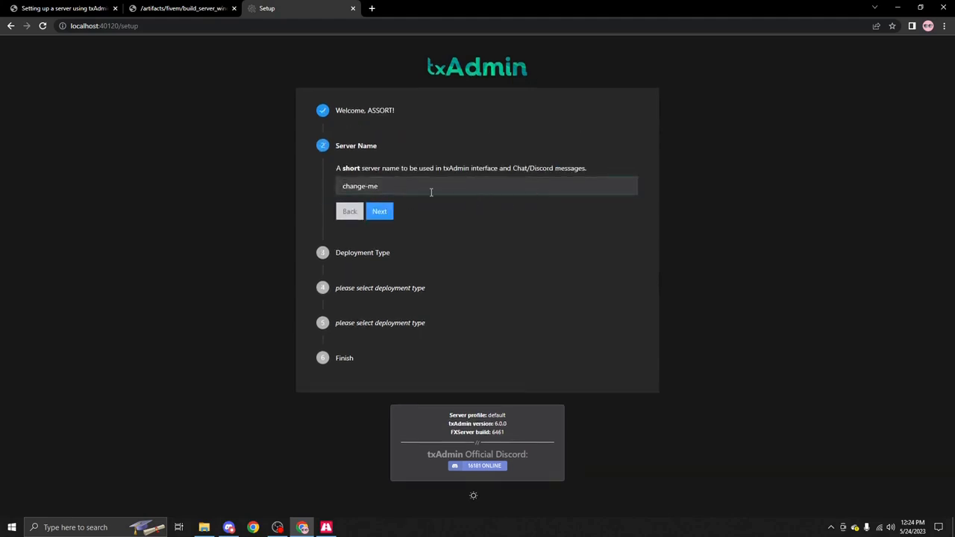
pyautogui.moveTo(427, 189); pyautogui.dragTo(306, 189)
pyautogui.press('BackSpace')
pyautogui.write('Test Server')
pyautogui.click(382, 214)
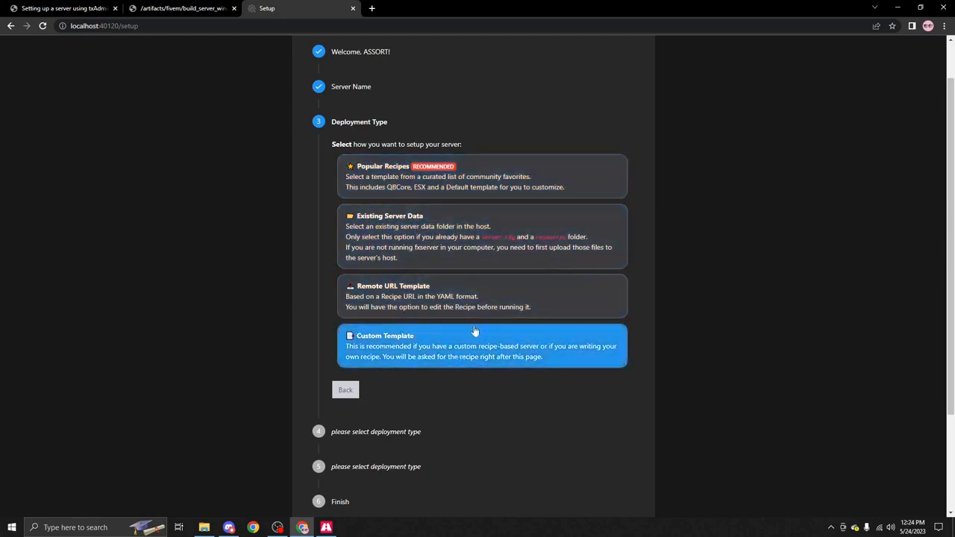
# Choose Popular Recipes as the deployment type and select the CFX Default FiveM template.
pyautogui.click(512, 178)
pyautogui.scroll(-1, 440, 247)
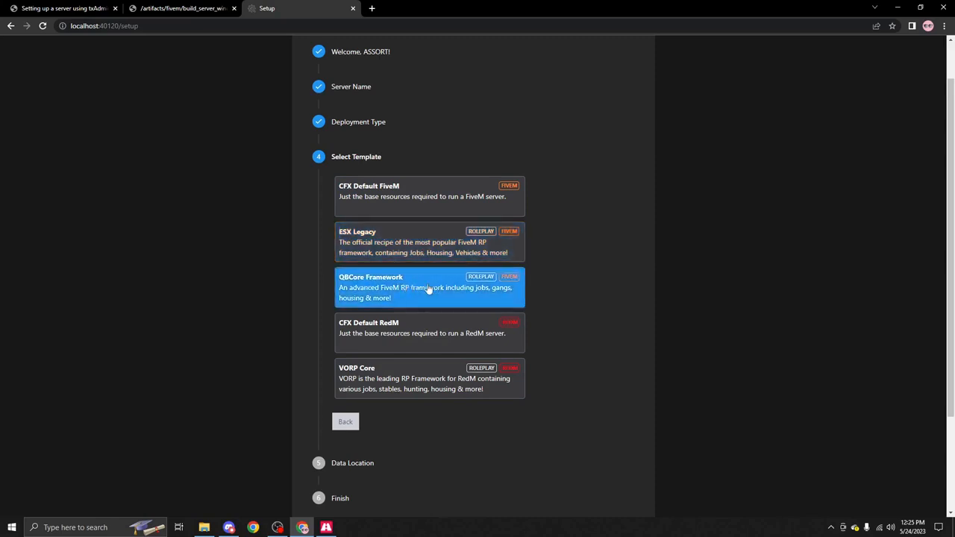
pyautogui.scroll(-1, 420, 290)
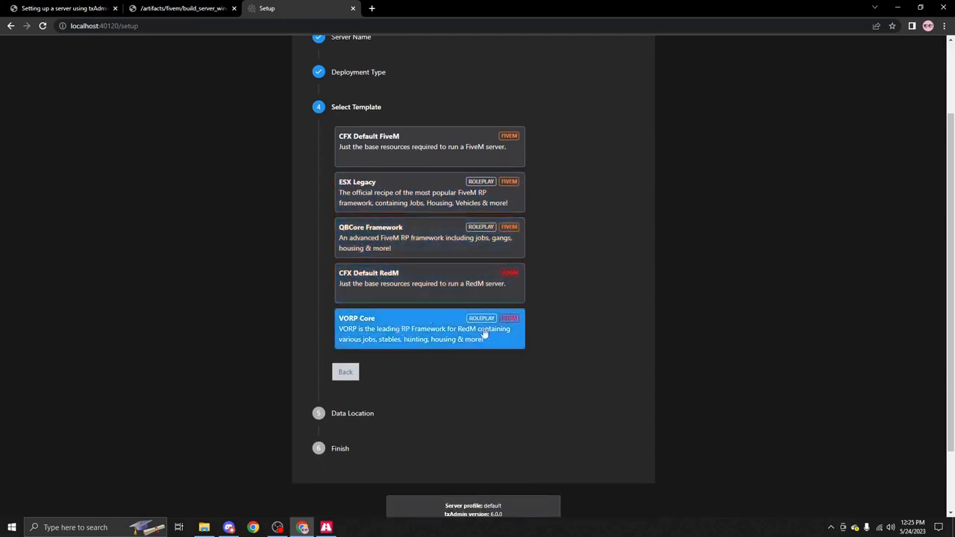
pyautogui.scroll(1, 415, 249)
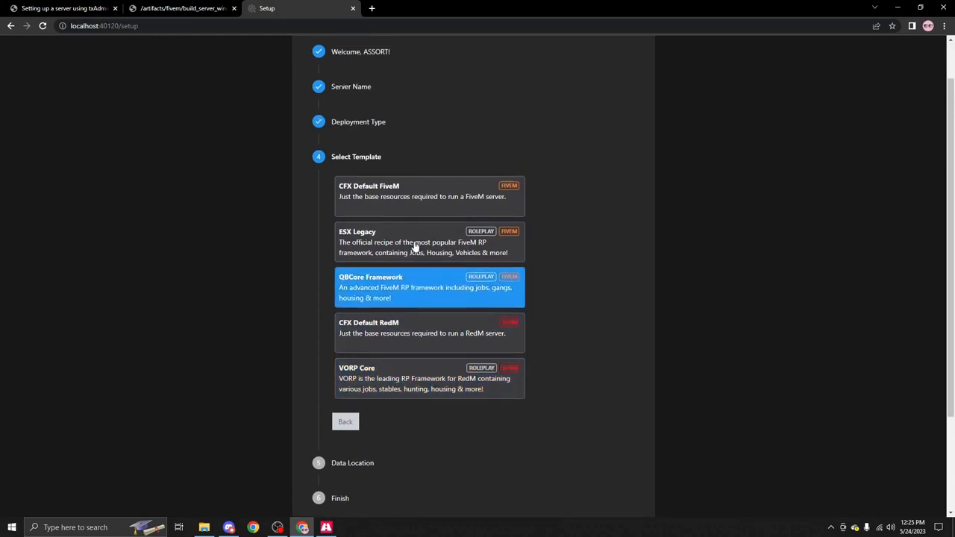
pyautogui.click(395, 194)
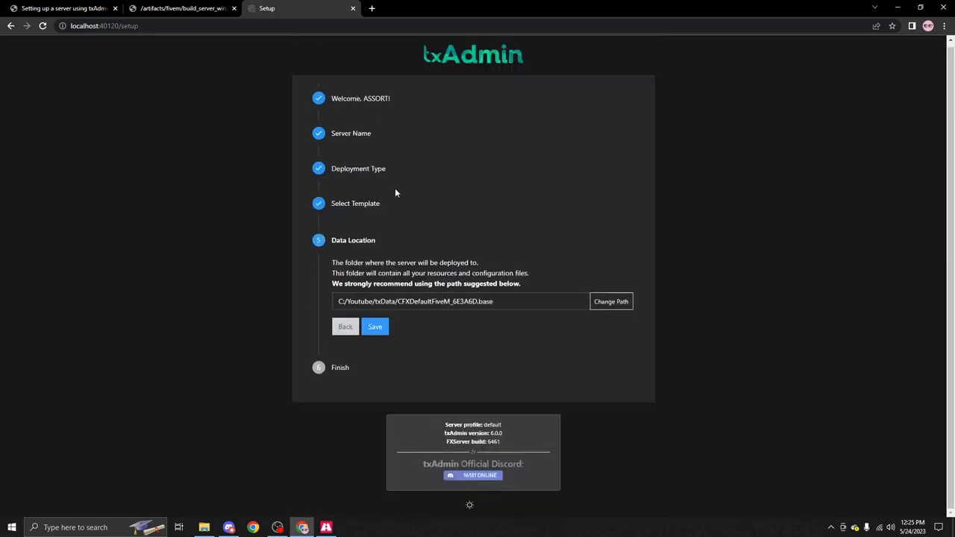
# Save the suggested data location and accept the CFX Default FiveM recipe unchanged in the Recipe Deployer.
pyautogui.click(380, 328)
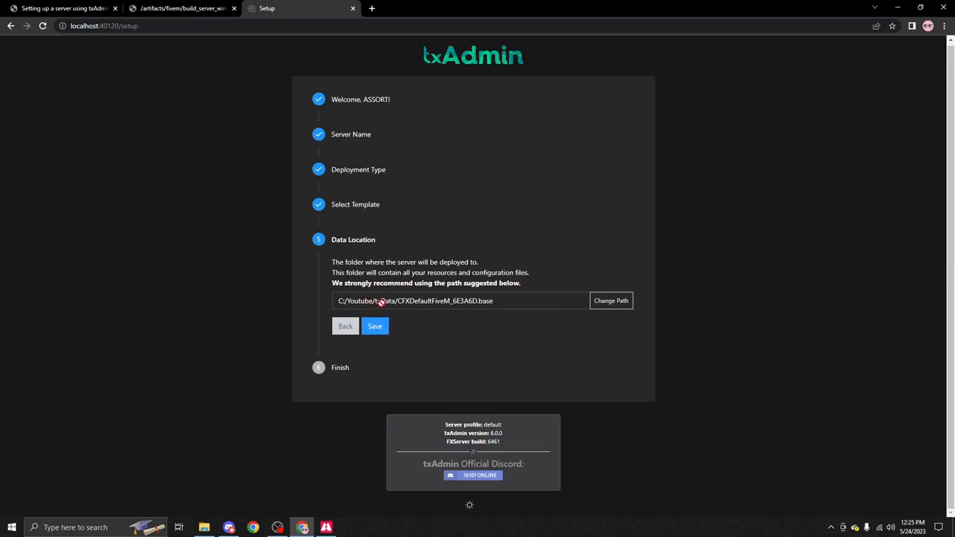
pyautogui.click(204, 527)
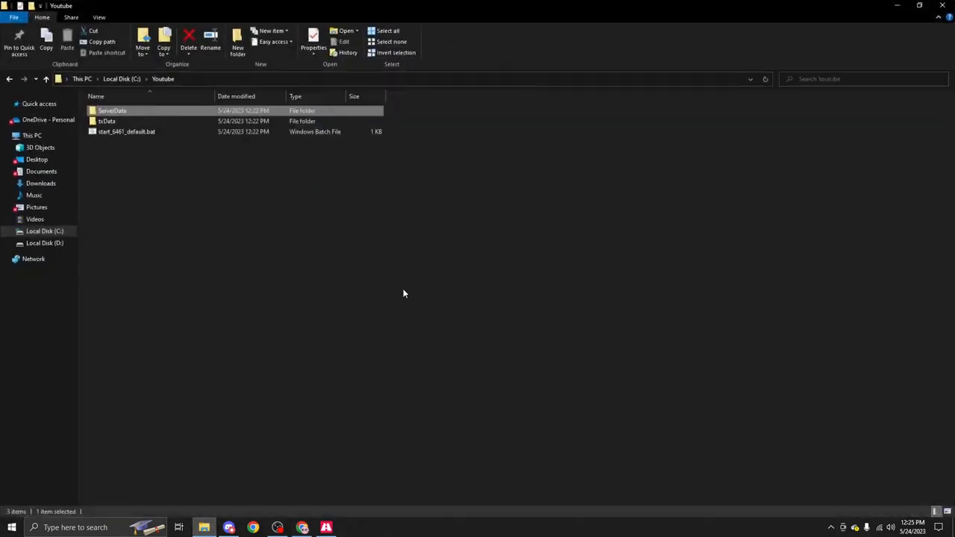
pyautogui.click(897, 6)
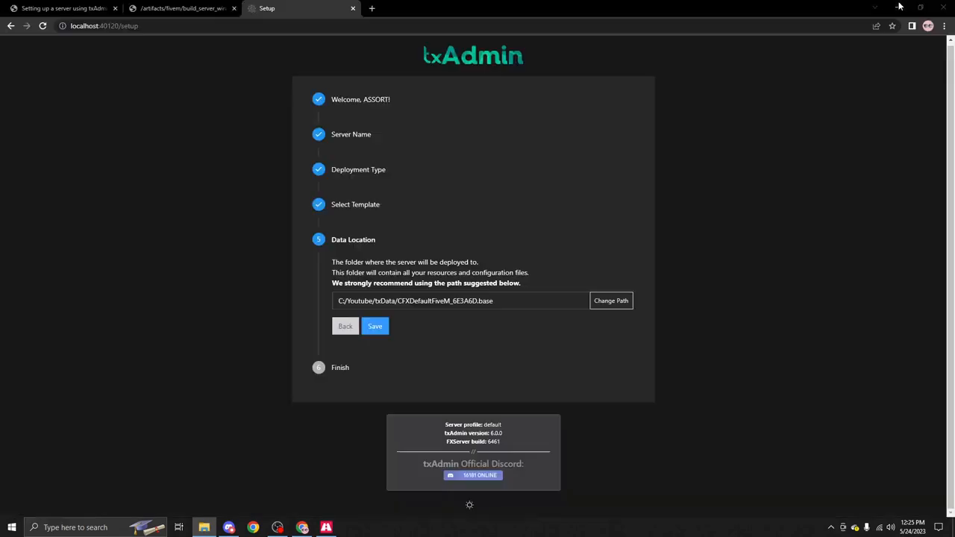
pyautogui.click(375, 329)
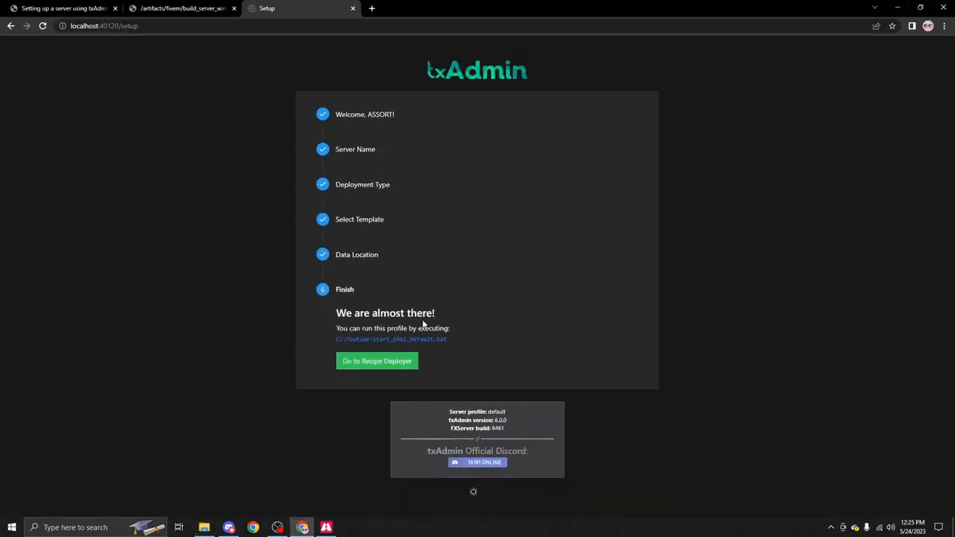
pyautogui.click(388, 360)
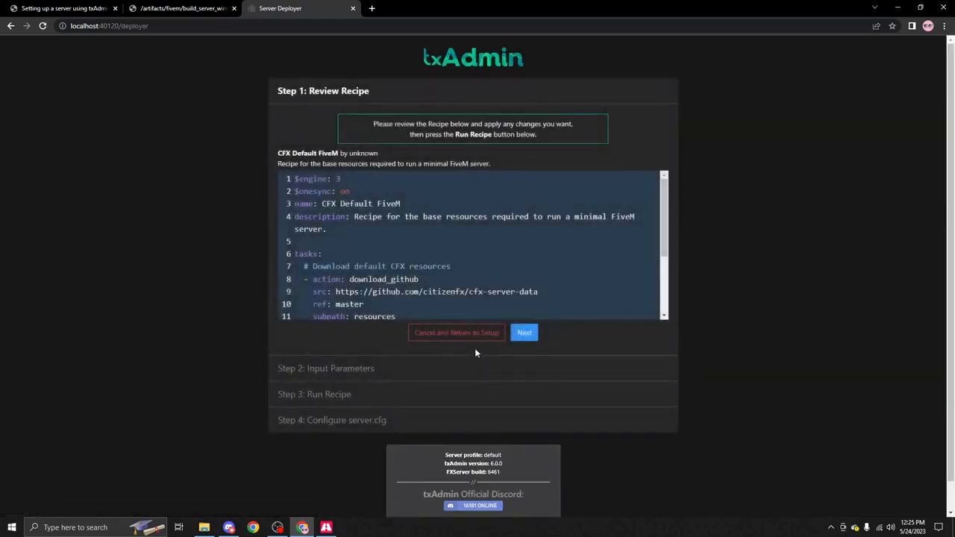
pyautogui.click(525, 335)
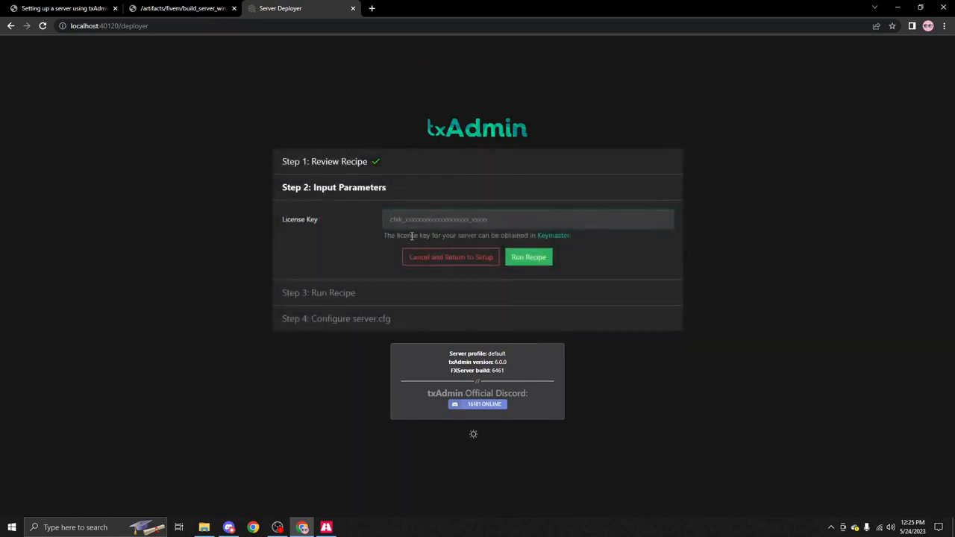
# Go to Cfx.re Keymaster from the License Key parameter, sign in, and open a new server registration.
pyautogui.click(551, 237)
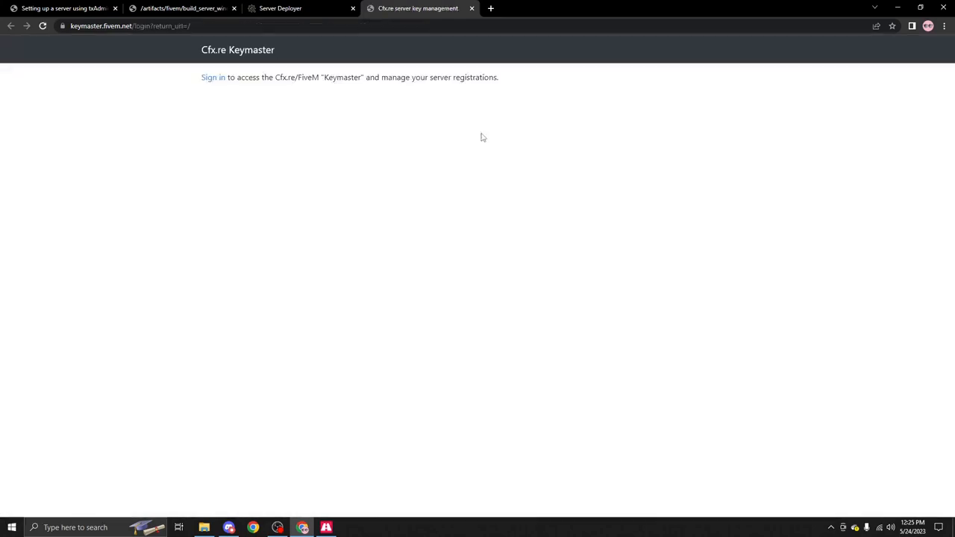
pyautogui.click(214, 78)
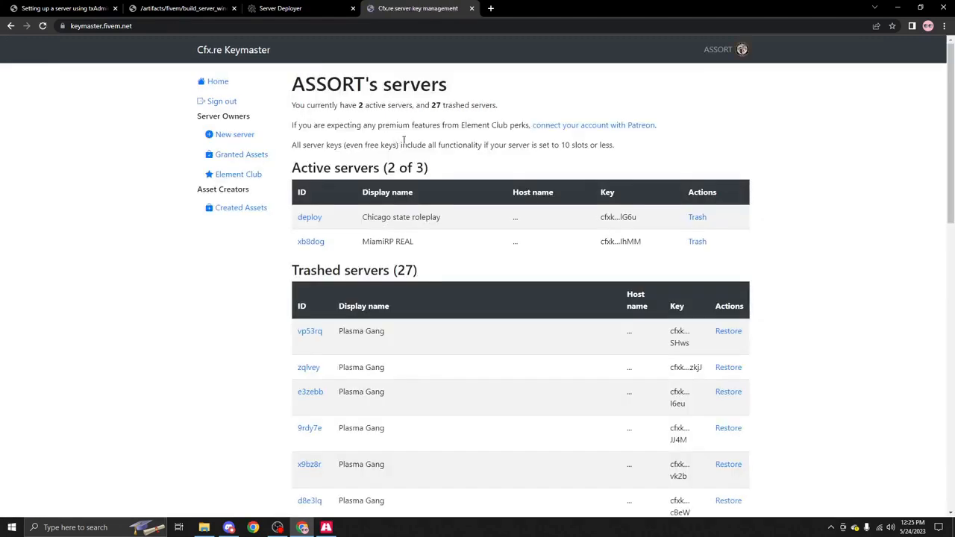
pyautogui.scroll(-2, 442, 144)
pyautogui.scroll(2, 445, 145)
pyautogui.click(233, 139)
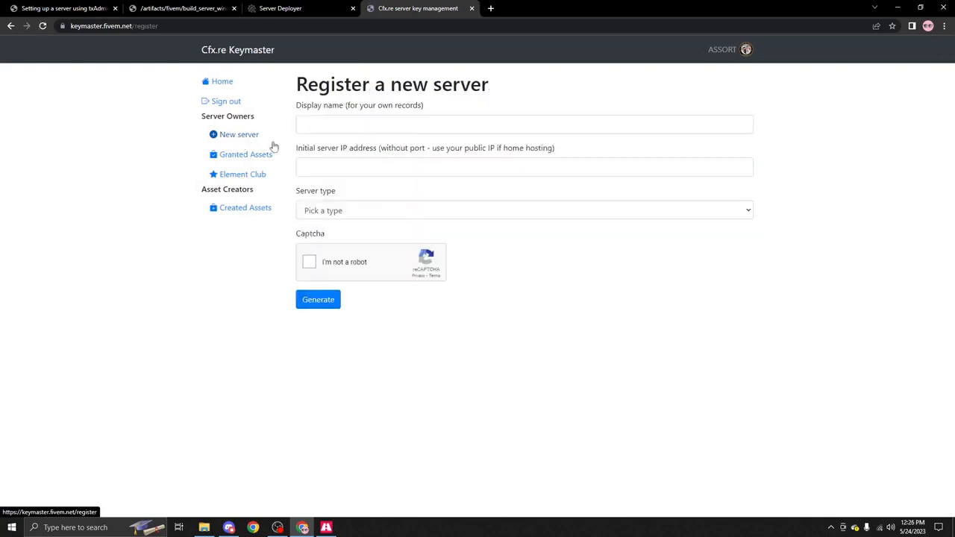
# Set the new server's display name to "Test Server YouTube".
pyautogui.click(326, 131)
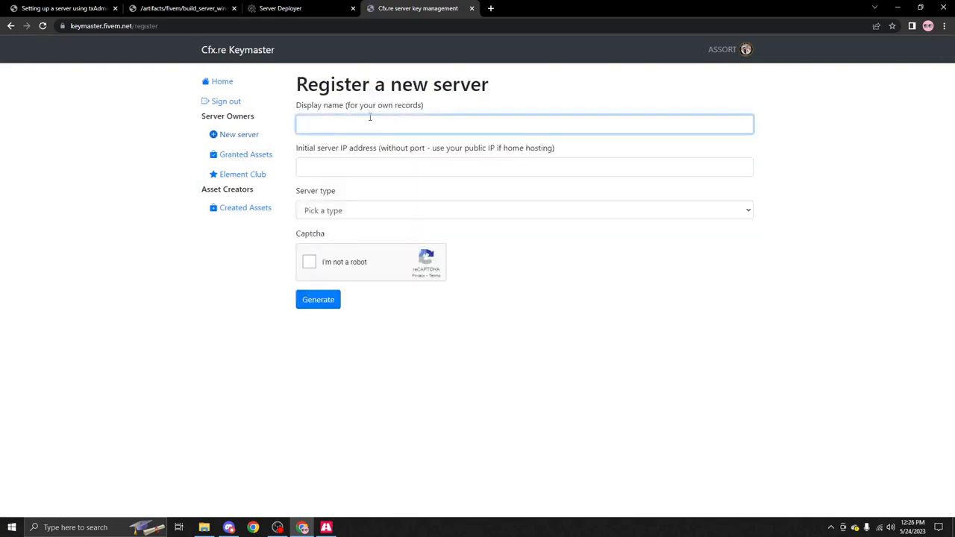
pyautogui.write('Test Server YouTube')
pyautogui.click(354, 167)
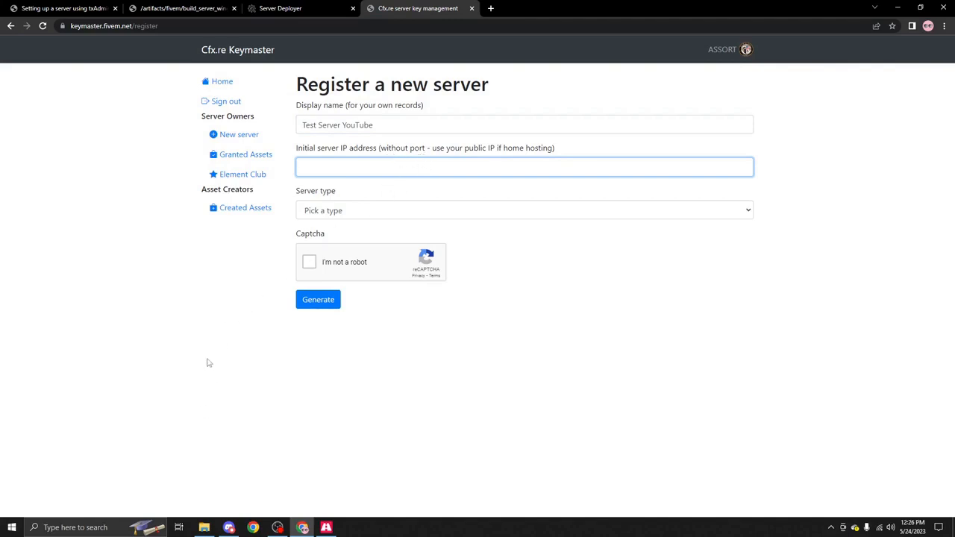
# Switch to a Command Prompt and look up this computer's IPv4 address with ipconfig.
pyautogui.click(86, 526)
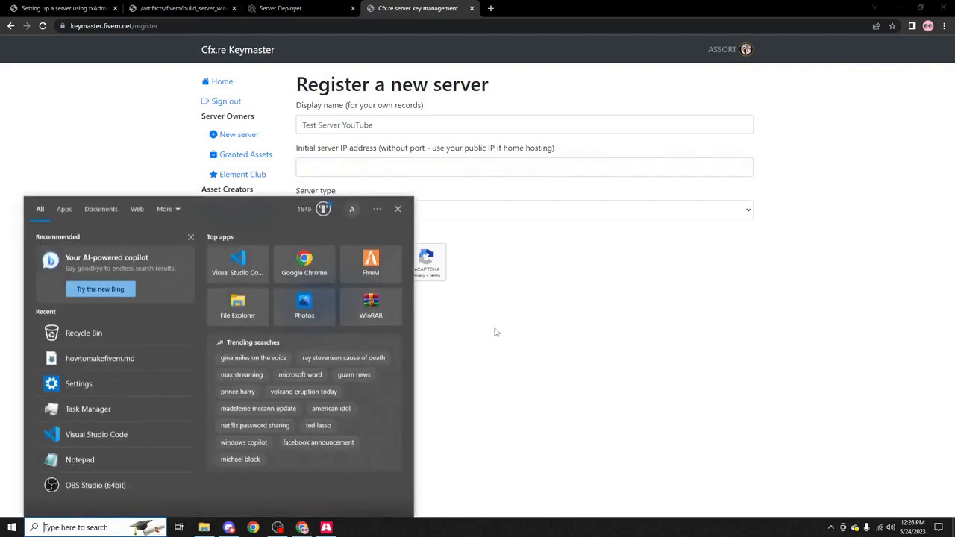
pyautogui.write('cmd')
pyautogui.press('Return')
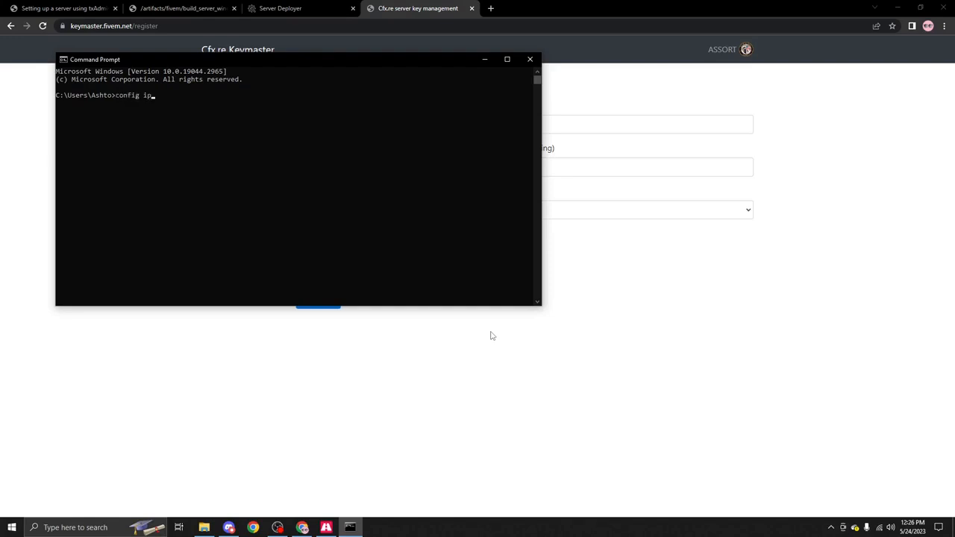
pyautogui.write('config ip')
pyautogui.press('Return')
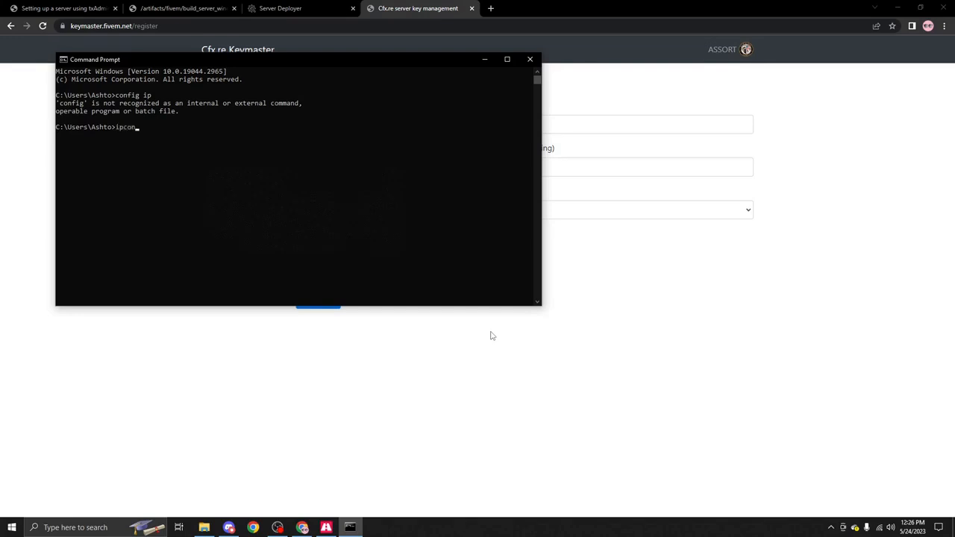
pyautogui.press('Return')
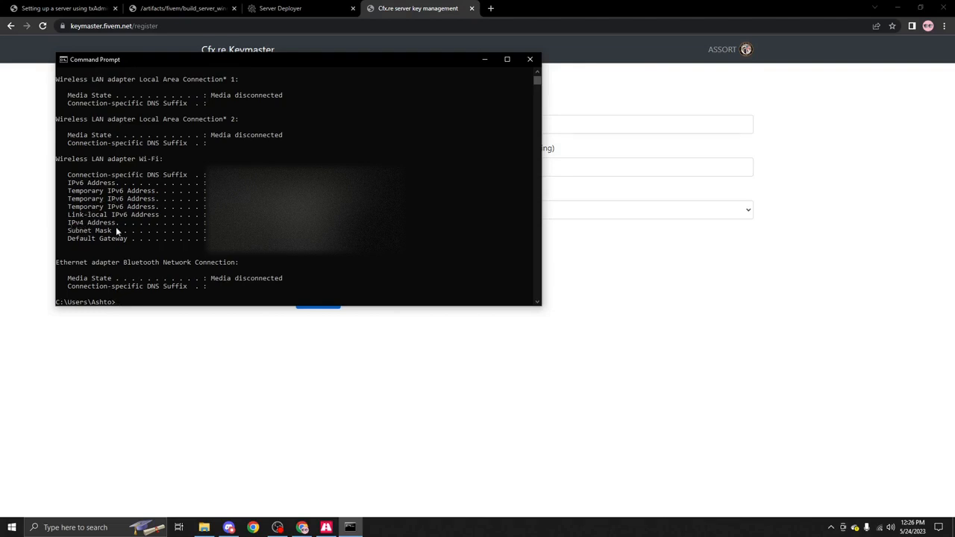
pyautogui.click(213, 223)
pyautogui.click(567, 278)
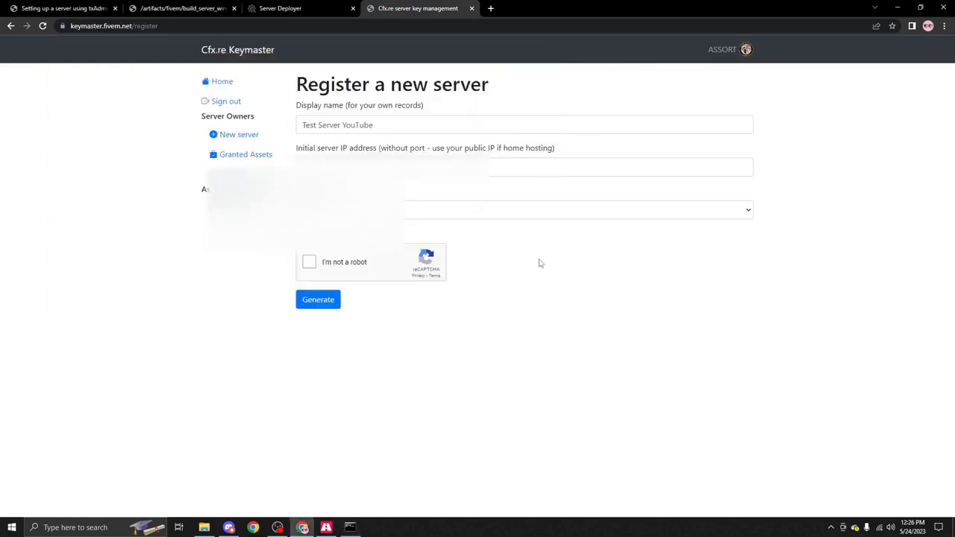
# Fill in the initial server IP address, checking it against the IPv4 address in the Command Prompt.
pyautogui.click(403, 167)
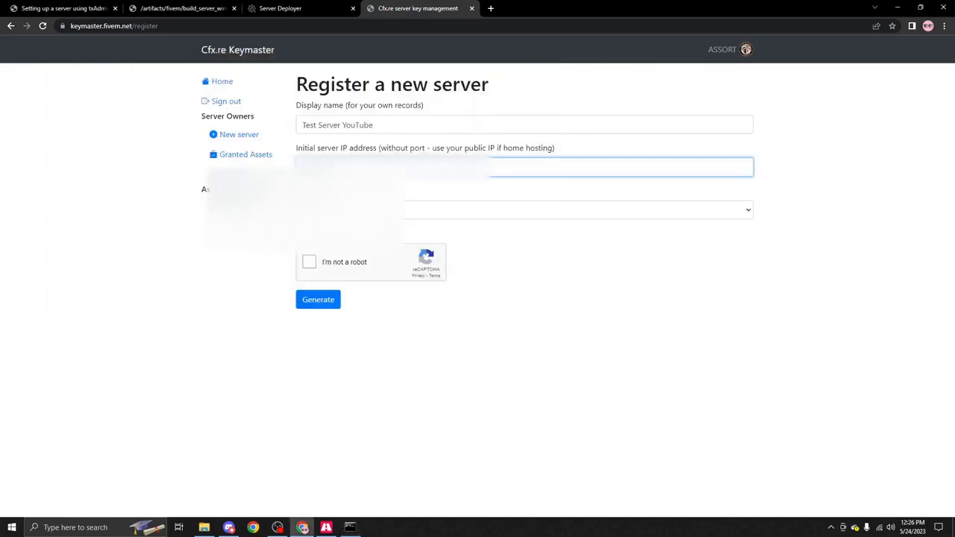
pyautogui.click(350, 527)
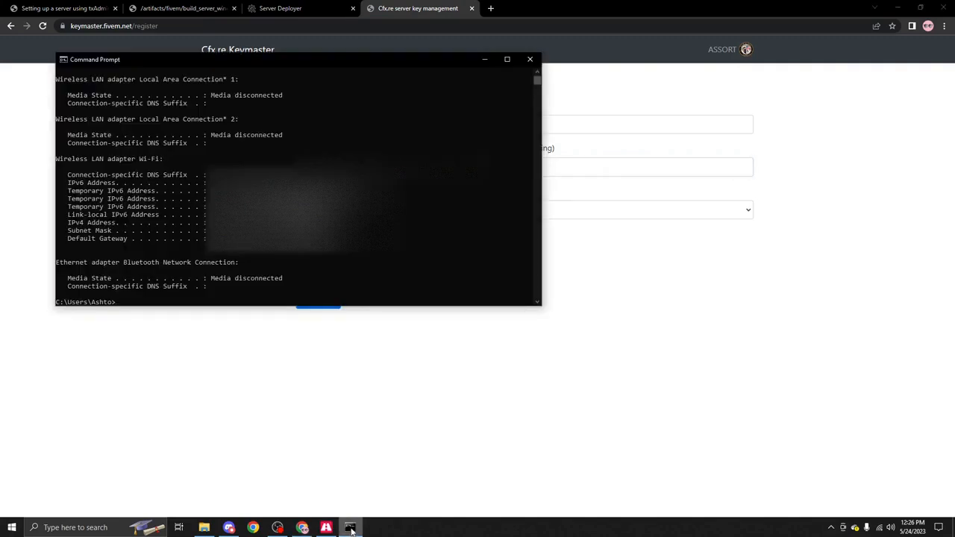
pyautogui.click(350, 527)
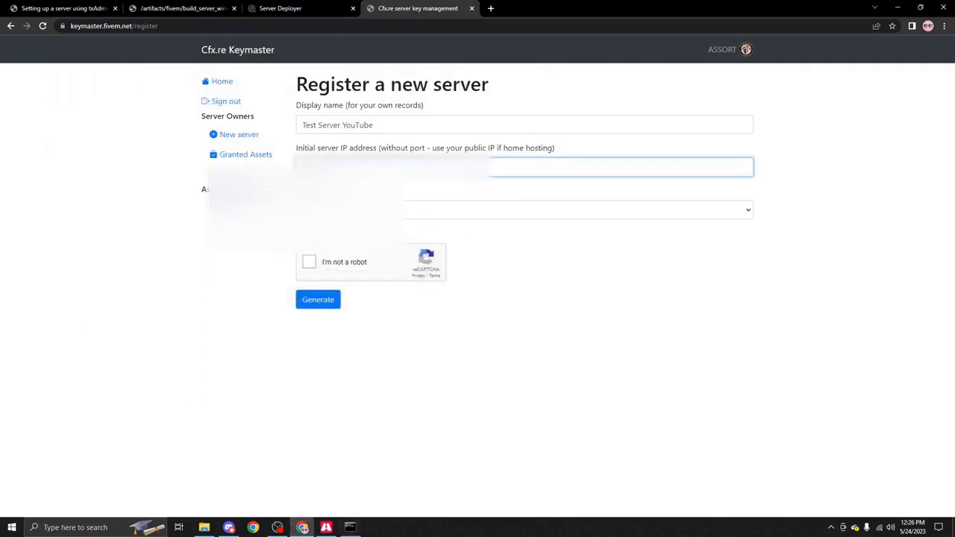
pyautogui.click(350, 528)
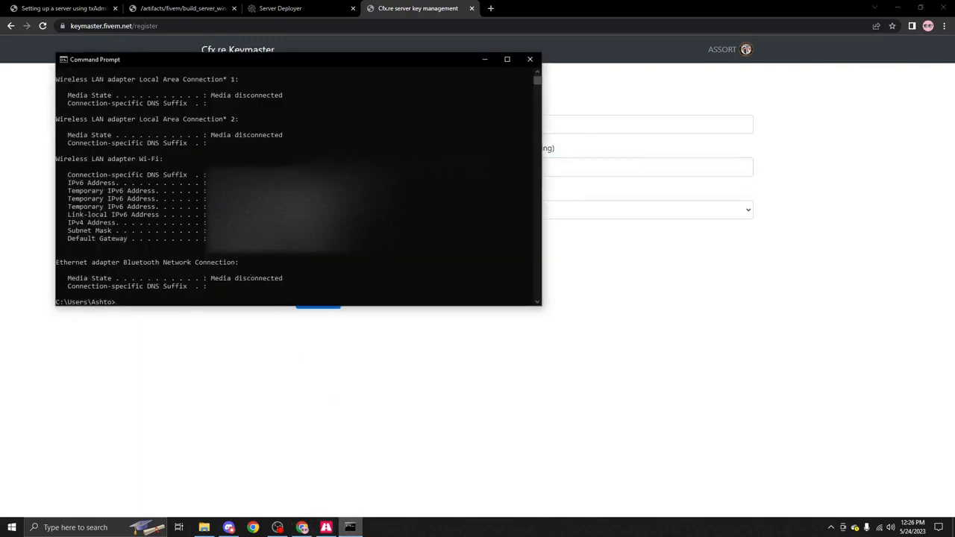
pyautogui.click(313, 366)
pyautogui.click(373, 168)
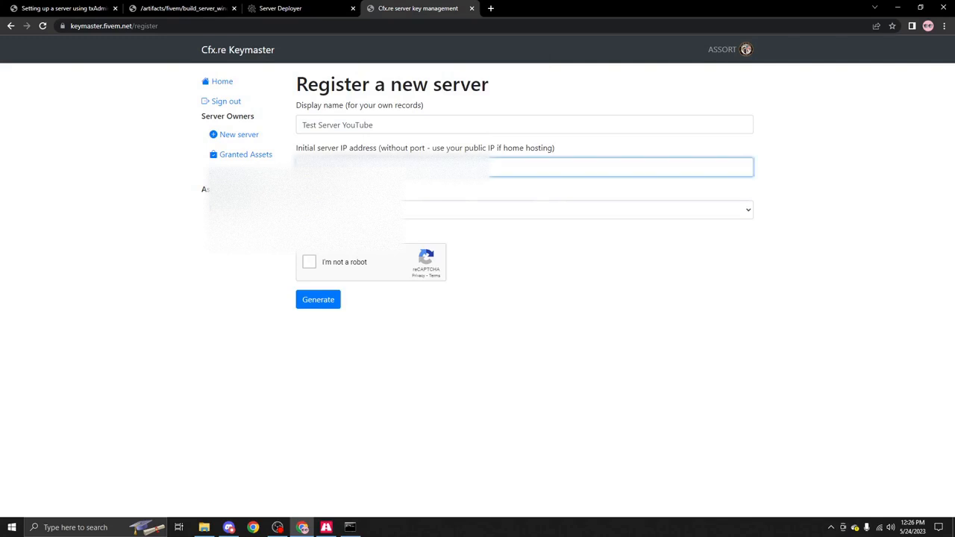
pyautogui.click(350, 528)
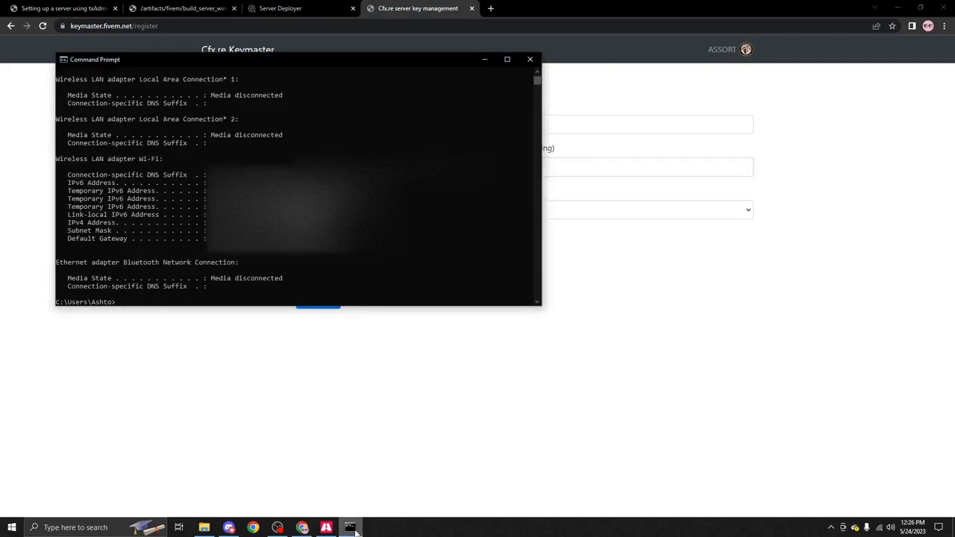
pyautogui.click(350, 527)
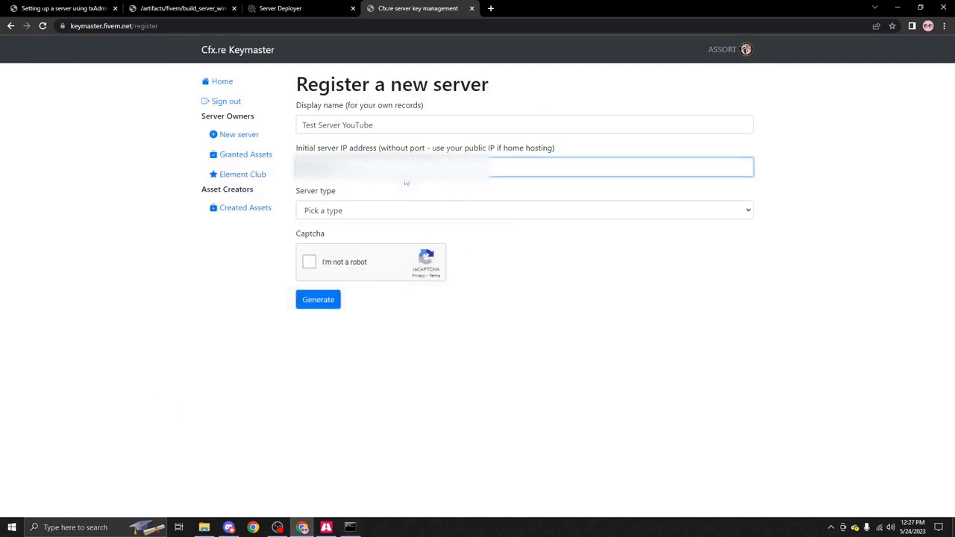
# Set the server type to Other/Home hosted with "Home Hosted" as the provider, and start the captcha check.
pyautogui.click(385, 214)
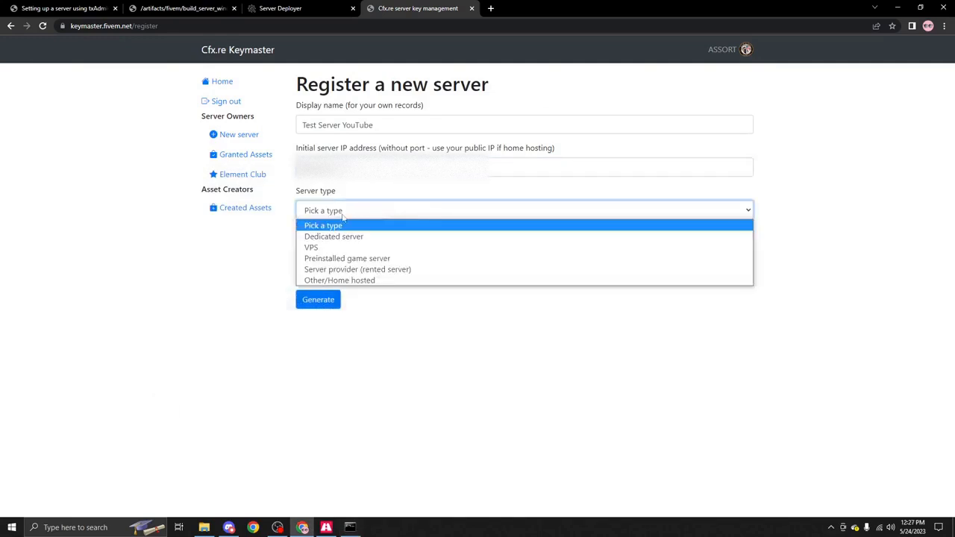
pyautogui.click(365, 281)
pyautogui.click(356, 255)
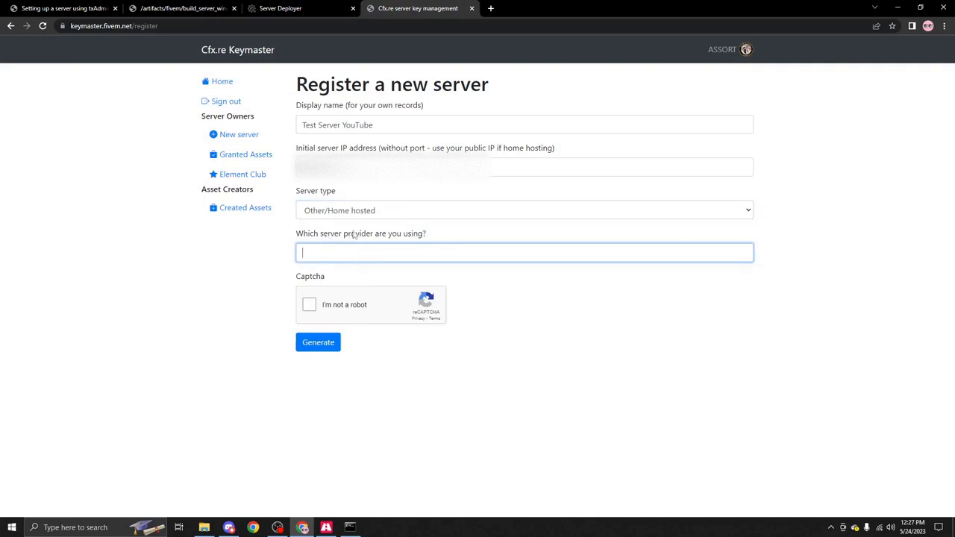
pyautogui.write('Home Hosted')
pyautogui.click(309, 305)
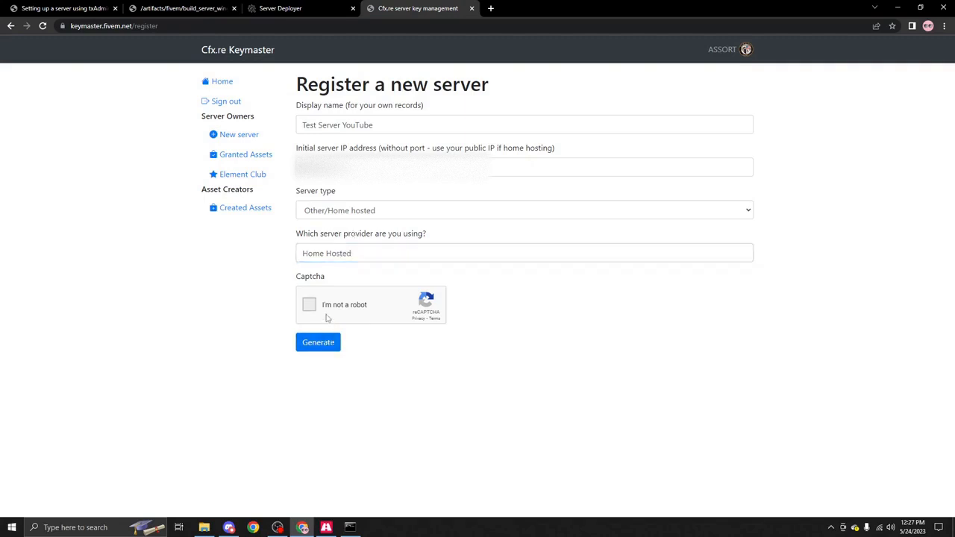
# Generate the license key for the new server in Keymaster and copy it.
pyautogui.click(321, 345)
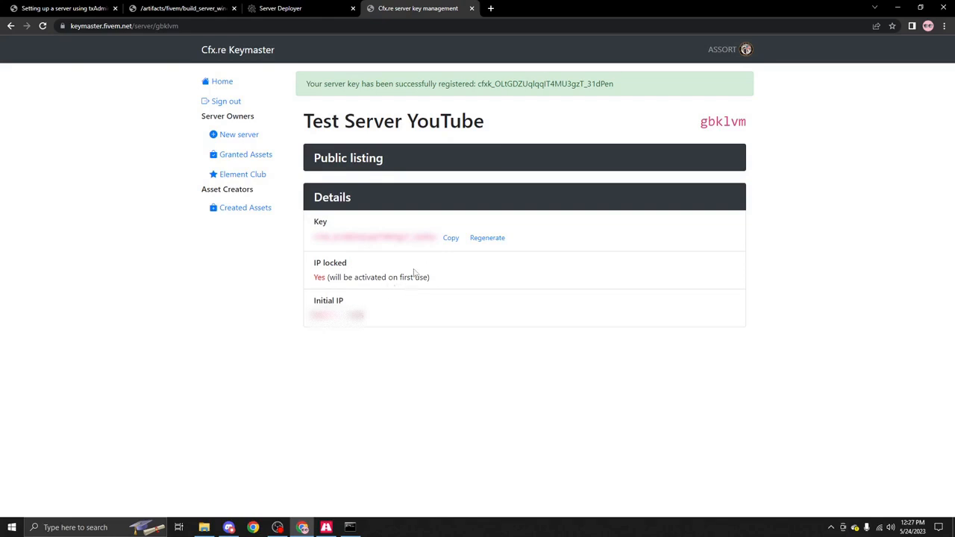
pyautogui.click(450, 239)
# Paste the license key into the txAdmin deployer's input parameters and run the recipe.
pyautogui.click(328, 8)
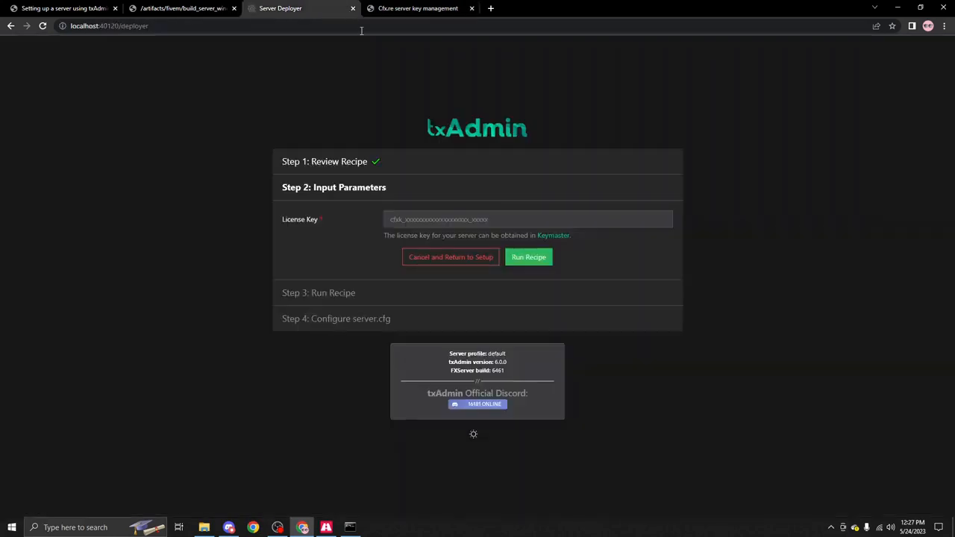
pyautogui.click(450, 216)
pyautogui.hotkey('ctrl', 'v')
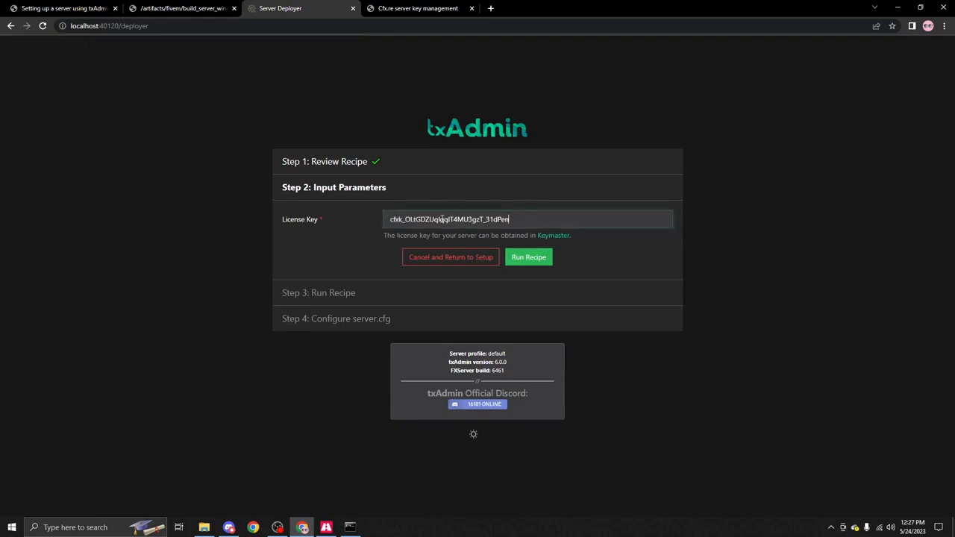
pyautogui.click(528, 257)
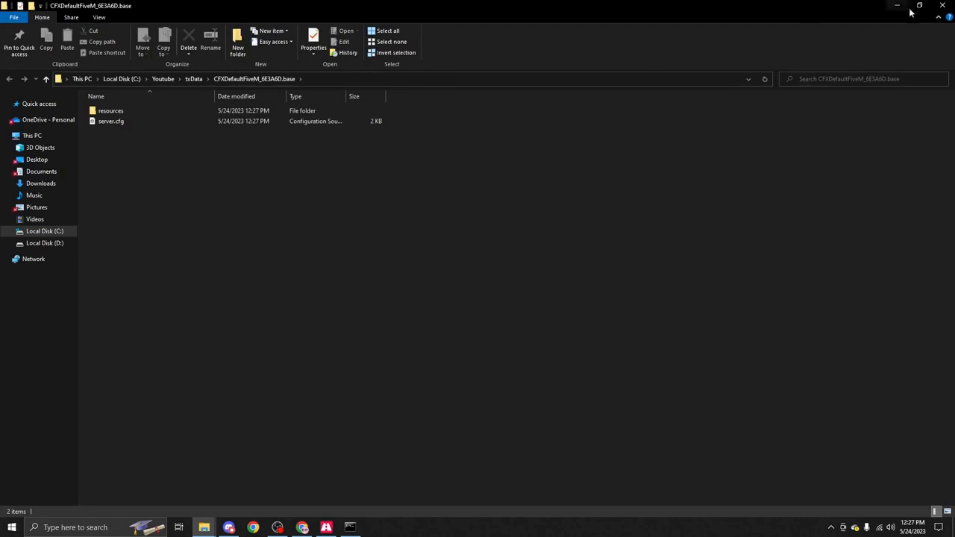
# Close the deployed server's folder window and the Keymaster, artifacts and txAdmin guide pages, keeping only the Server Deployer open.
pyautogui.click(941, 6)
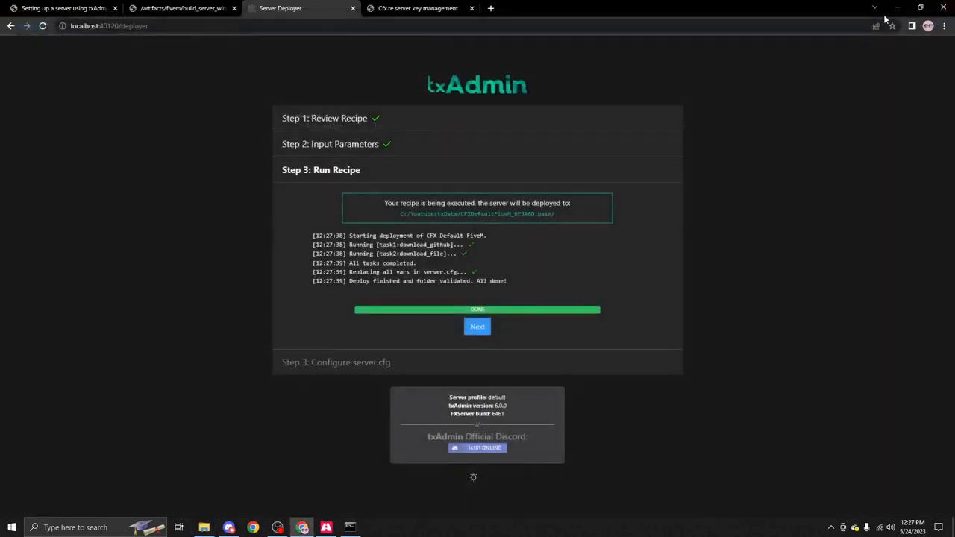
pyautogui.click(467, 14)
pyautogui.click(472, 8)
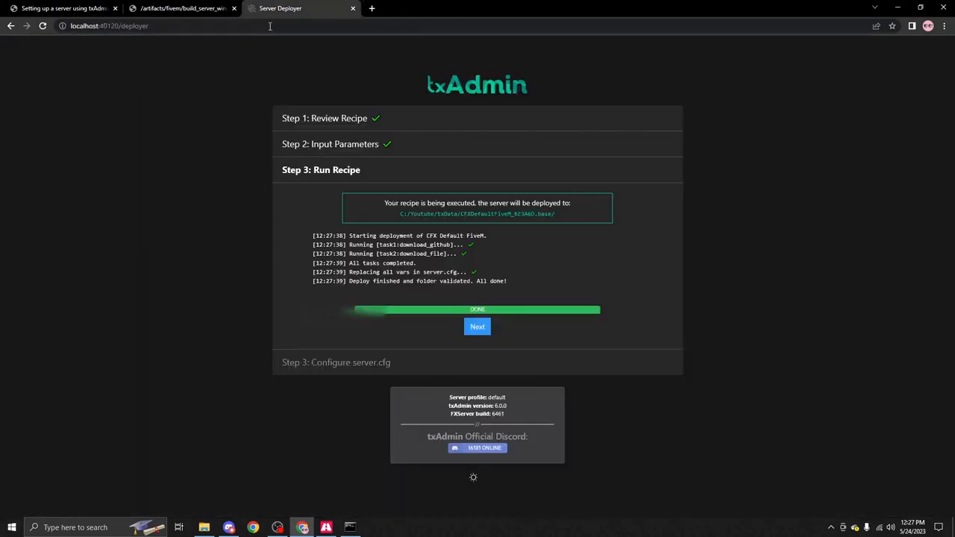
pyautogui.click(115, 8)
pyautogui.click(116, 8)
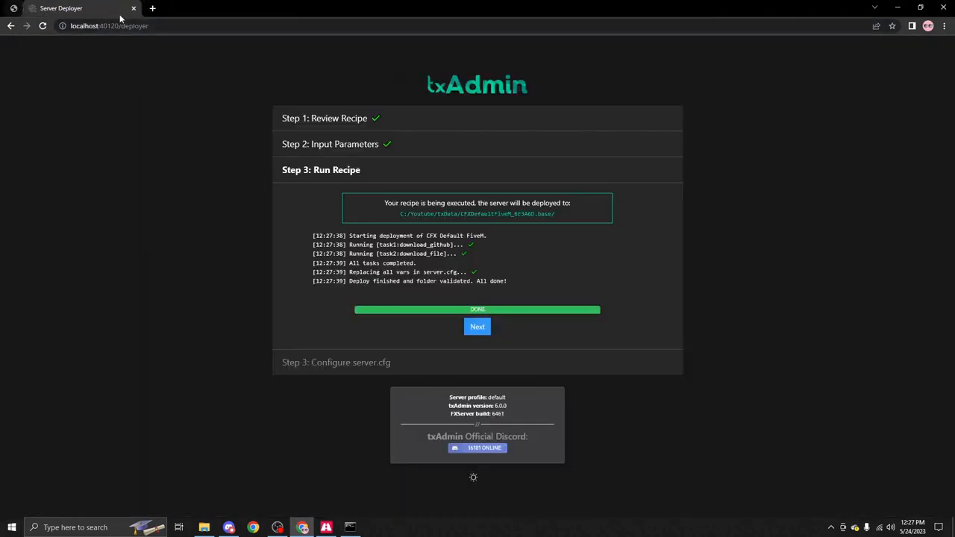
# Proceed to the server.cfg configuration, review the file with its default contents, and save and run the server.
pyautogui.click(481, 327)
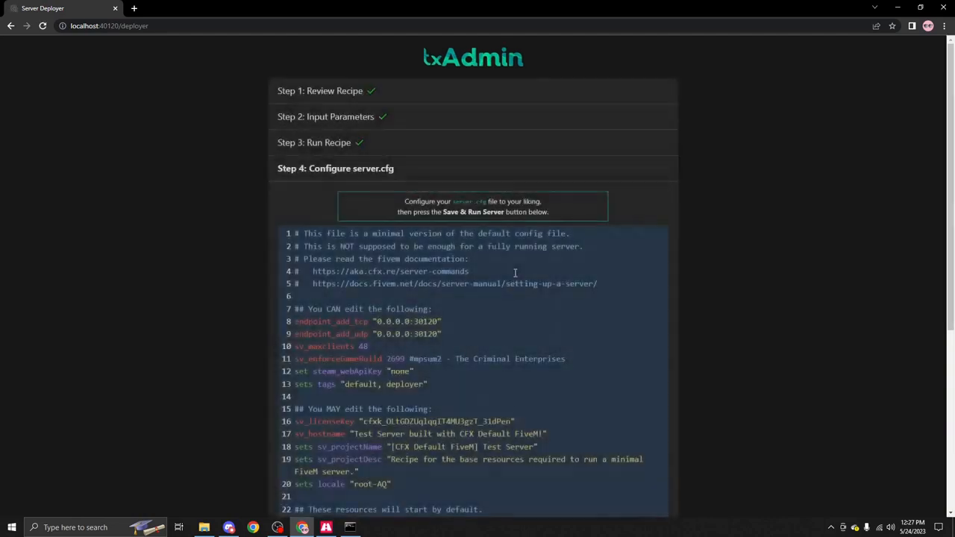
pyautogui.scroll(-1, 470, 258)
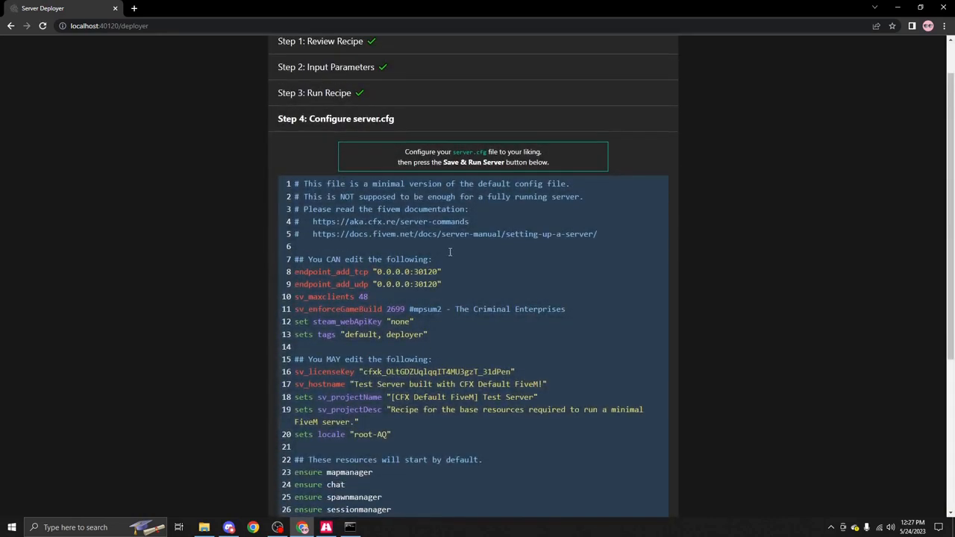
pyautogui.scroll(-1, 433, 209)
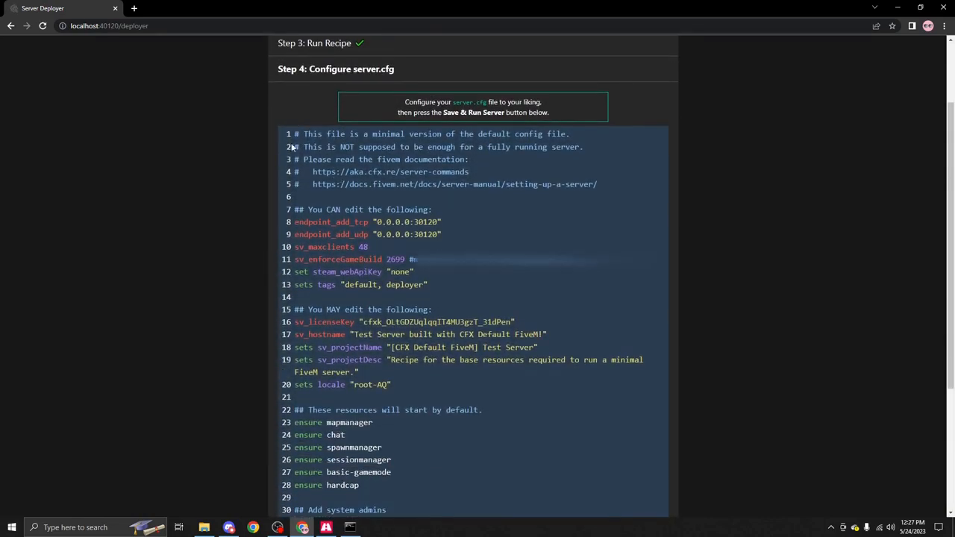
pyautogui.scroll(-1, 296, 142)
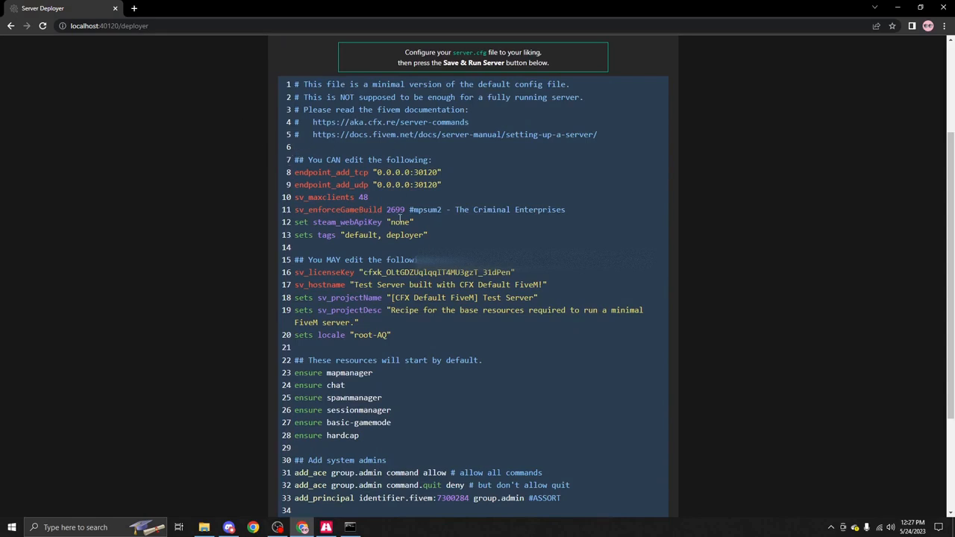
pyautogui.scroll(-3, 400, 218)
pyautogui.click(530, 383)
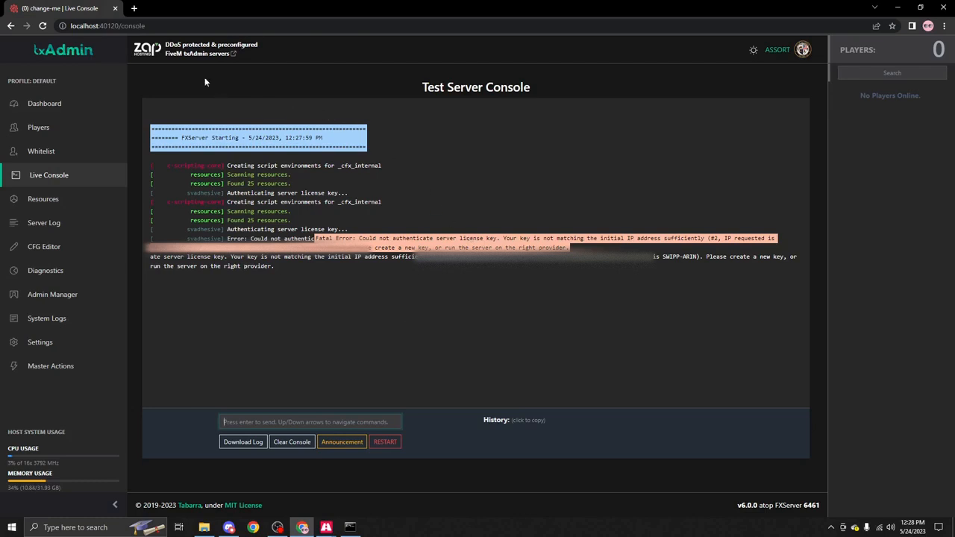
# Reopen Keymaster in a new browser tab and copy the license key of the "Chicago state roleplay" server.
pyautogui.click(134, 7)
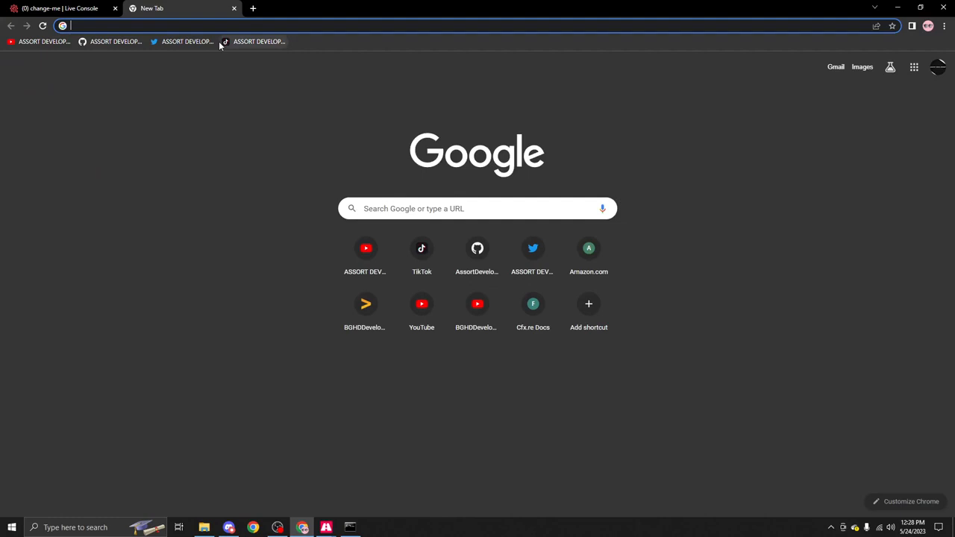
pyautogui.write('key')
pyautogui.press('Return')
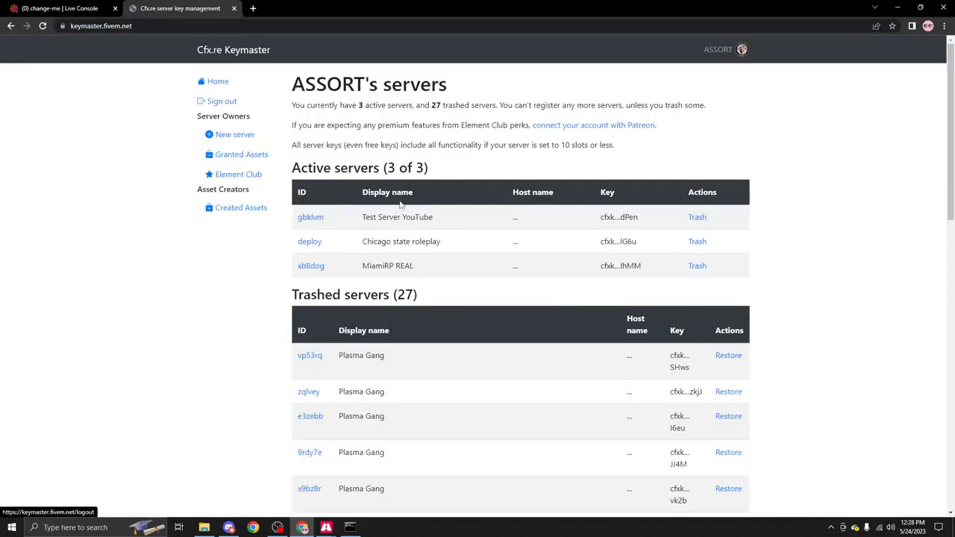
pyautogui.click(700, 218)
pyautogui.click(303, 247)
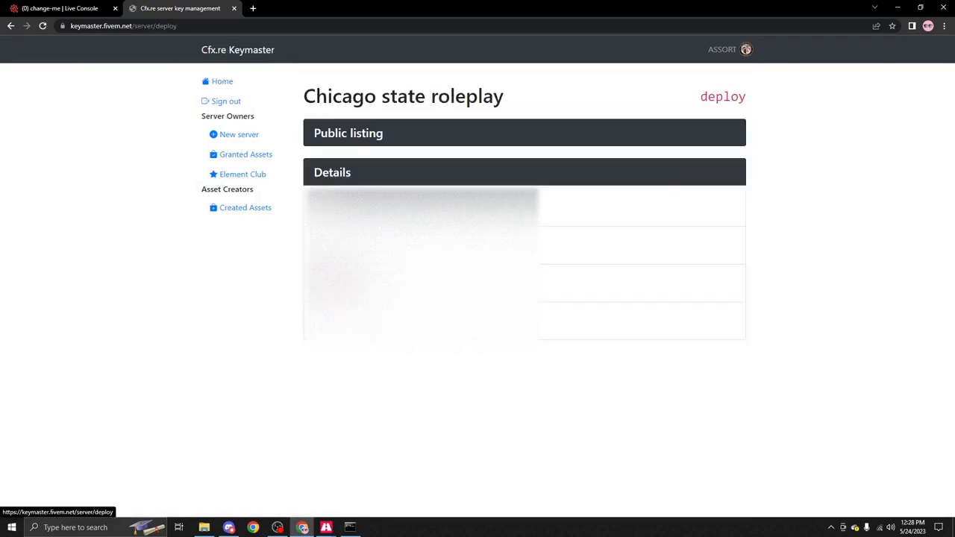
pyautogui.hotkey('ctrl', 'w')
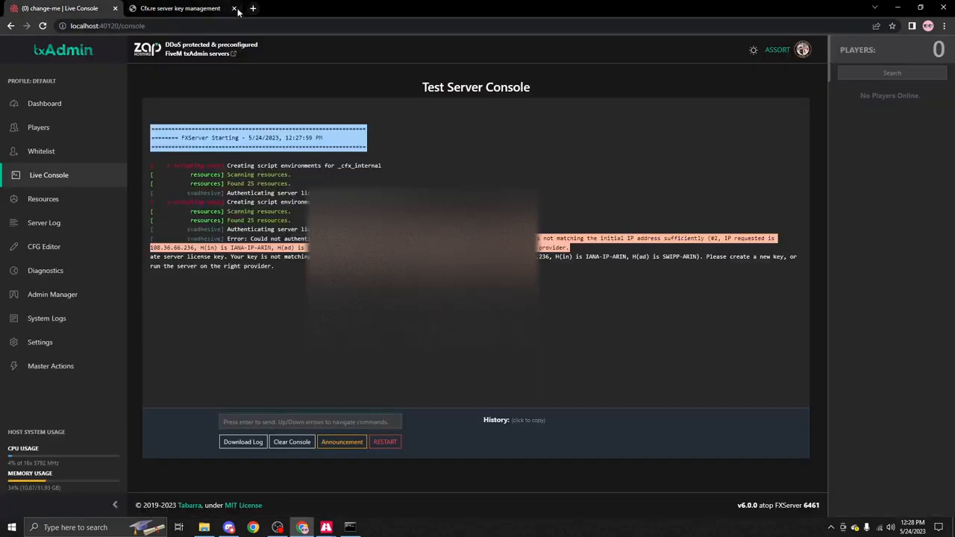
# Replace the sv_licenseKey value in the server config file with the copied license key and save the file.
pyautogui.click(96, 251)
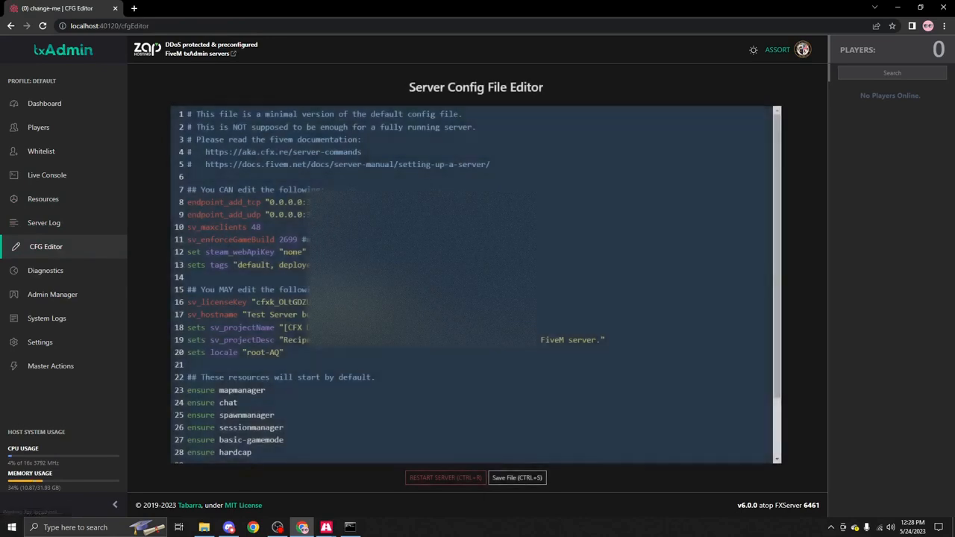
pyautogui.hotkey('ctrl', 'v')
pyautogui.click(515, 479)
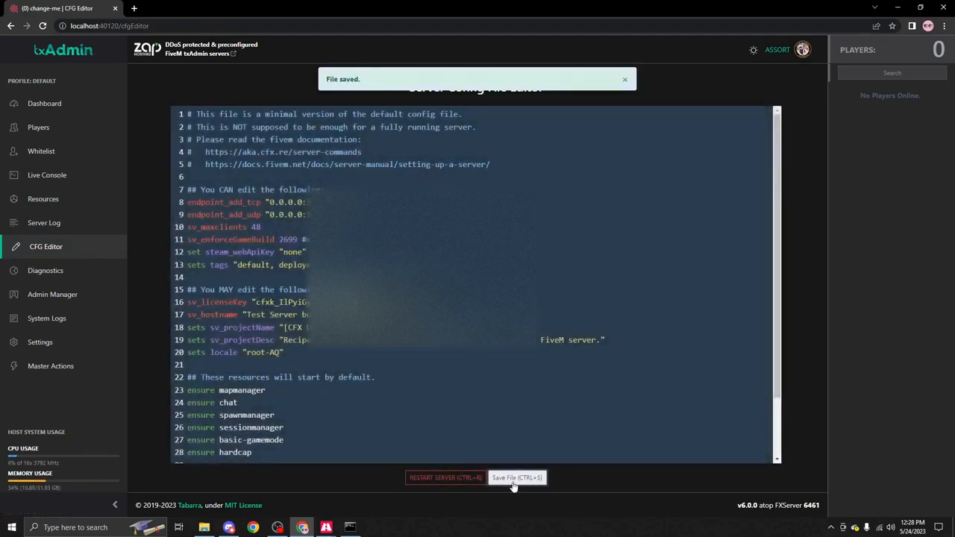
# Restart the server and check its name and status on the txAdmin dashboard.
pyautogui.click(446, 478)
pyautogui.click(575, 295)
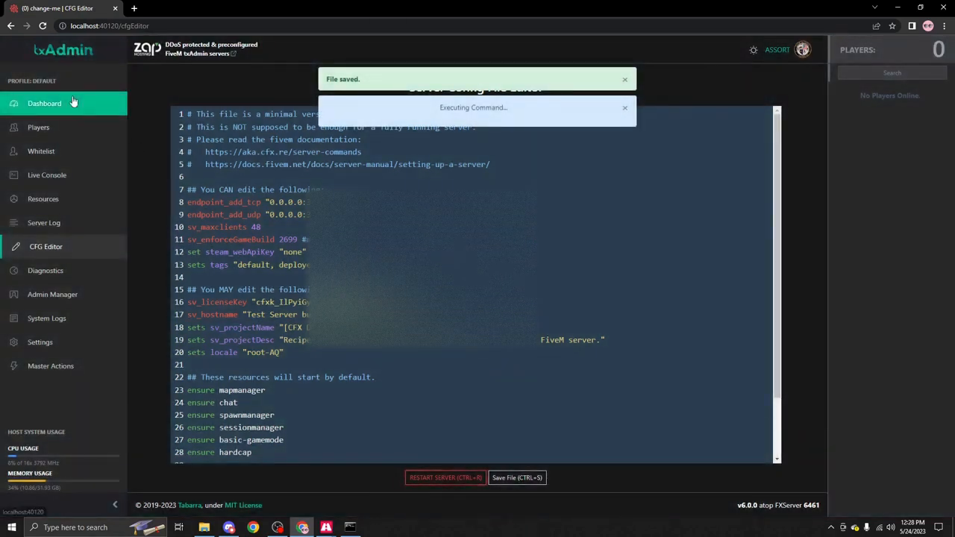
pyautogui.click(78, 103)
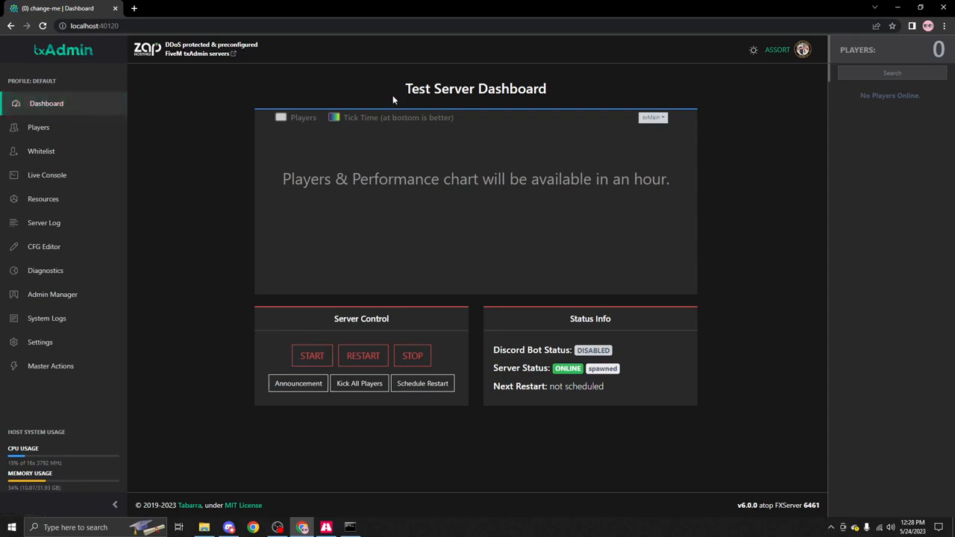
pyautogui.moveTo(407, 90); pyautogui.dragTo(476, 91)
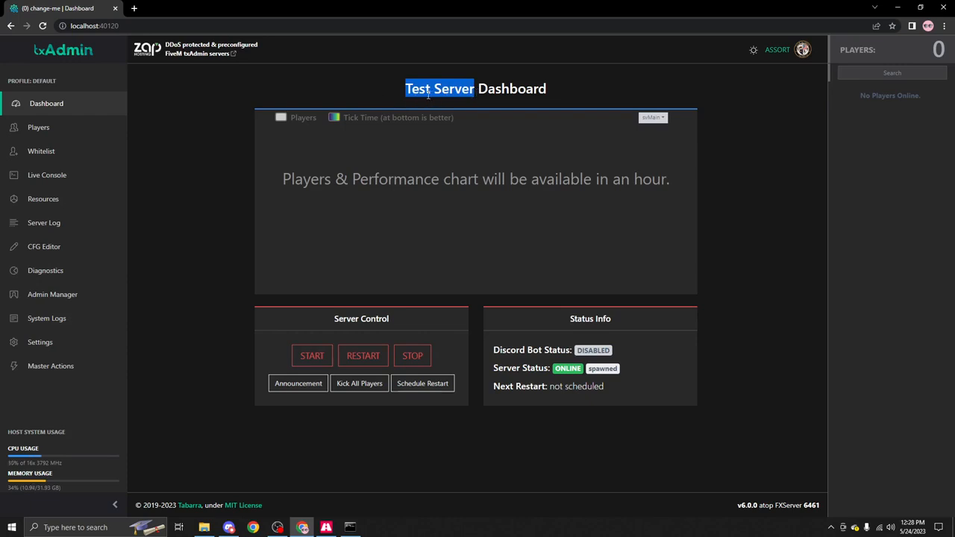
pyautogui.click(375, 91)
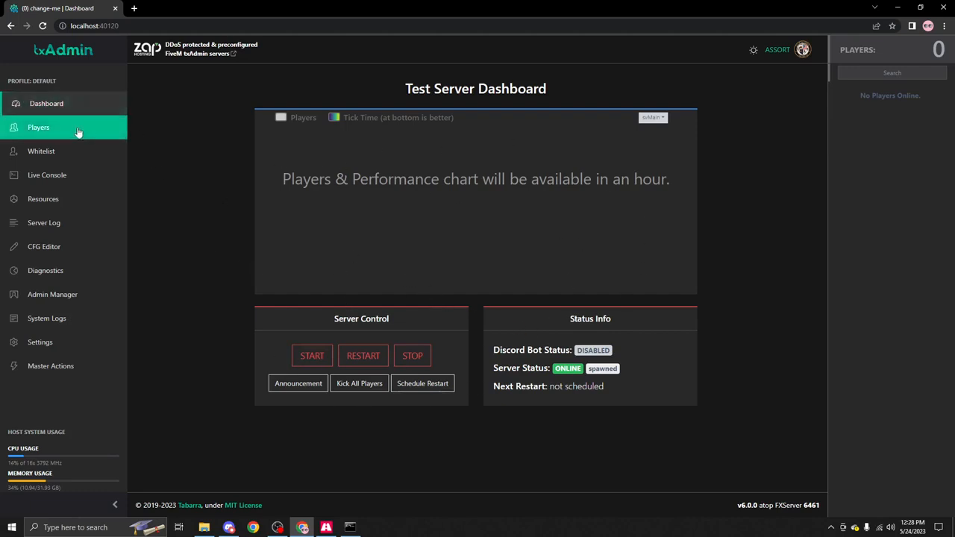
# Check the server's startup output in the live console and the Cfx.re Server window, closing the Command Prompt.
pyautogui.click(59, 177)
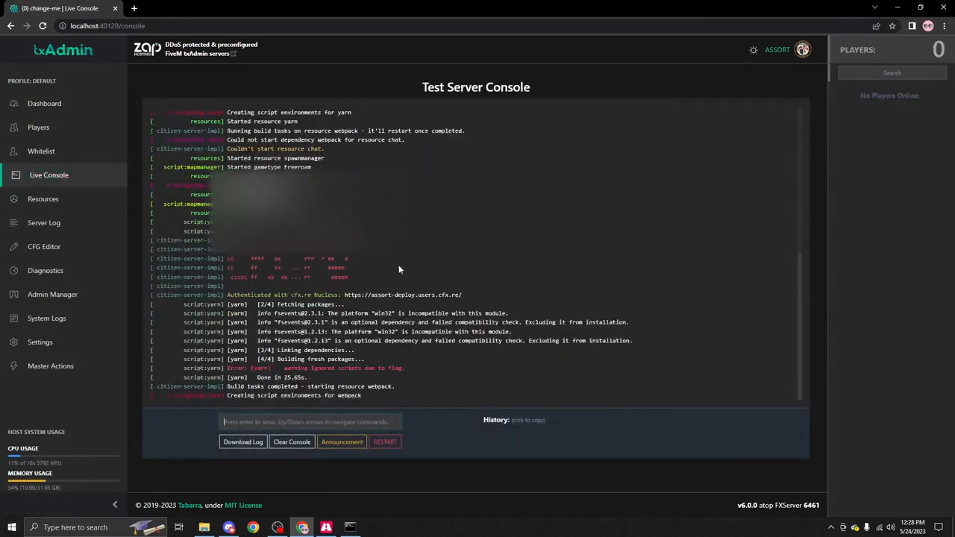
pyautogui.click(350, 528)
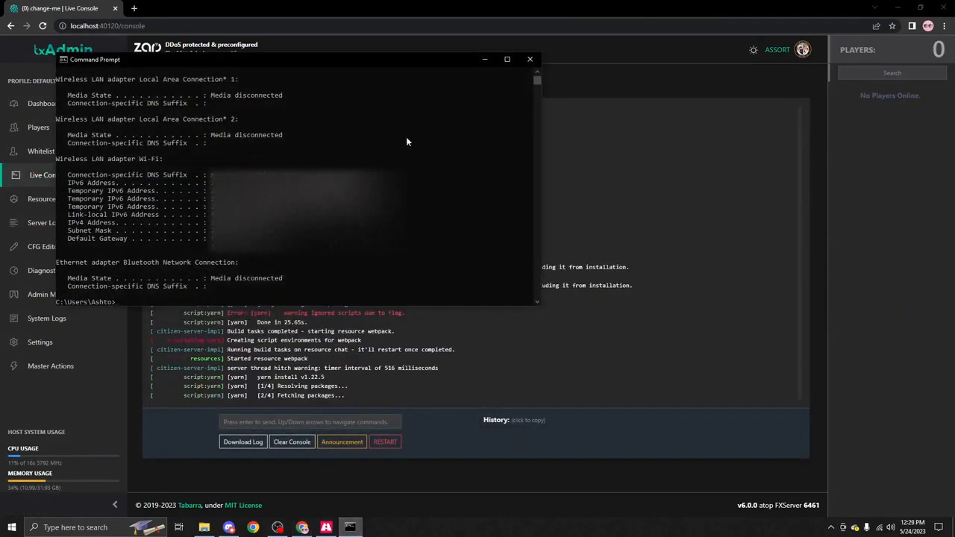
pyautogui.click(530, 59)
pyautogui.click(326, 527)
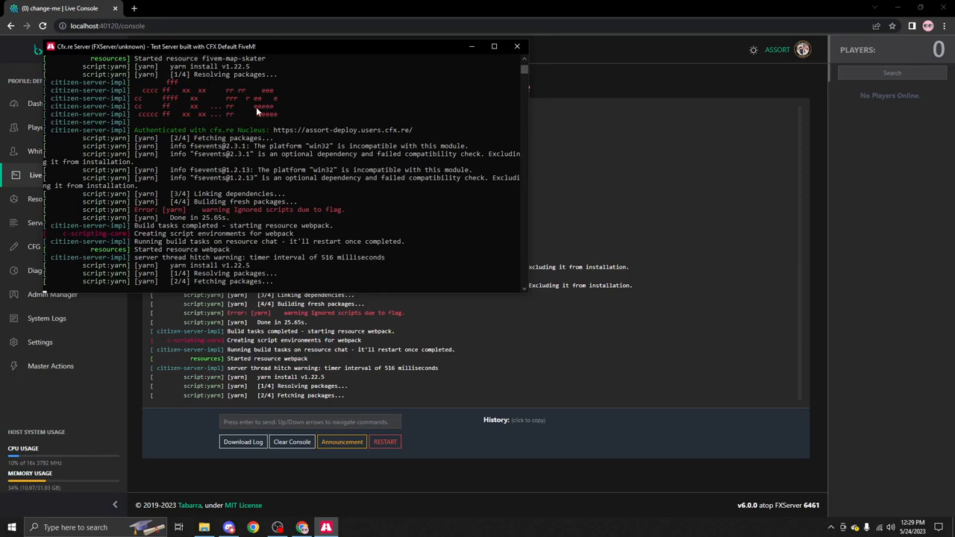
pyautogui.click(576, 154)
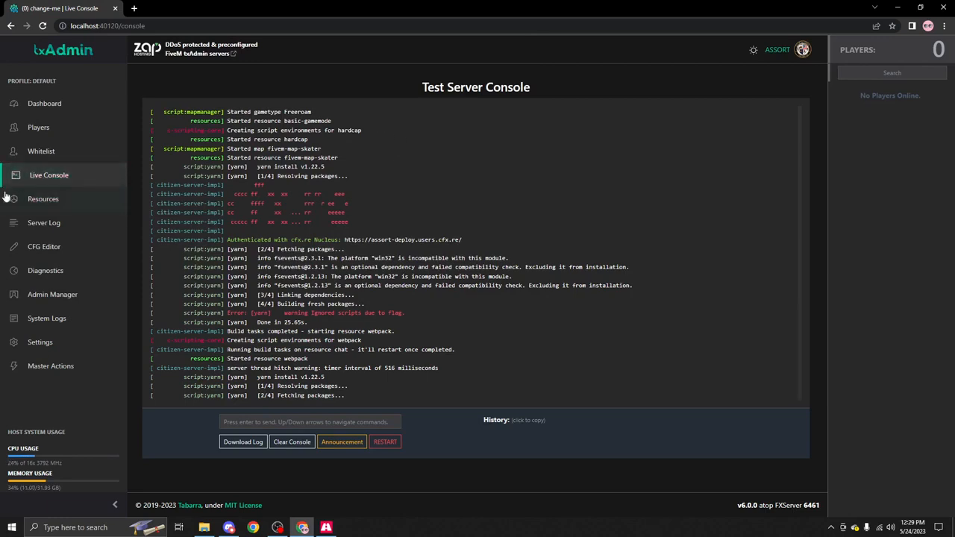
# Open the resources list and try out the search by name with "sea", clearing it again.
pyautogui.click(43, 202)
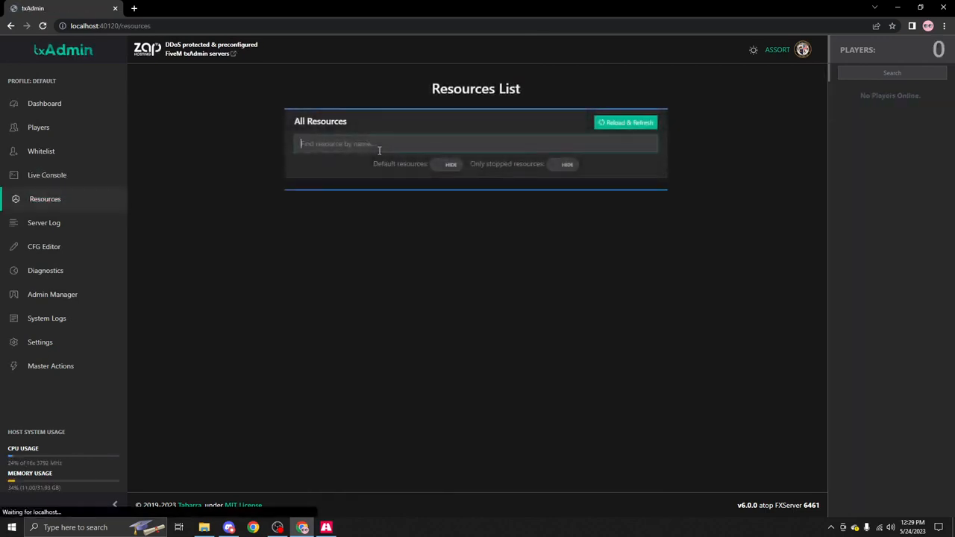
pyautogui.write('s')
pyautogui.press('BackSpace')
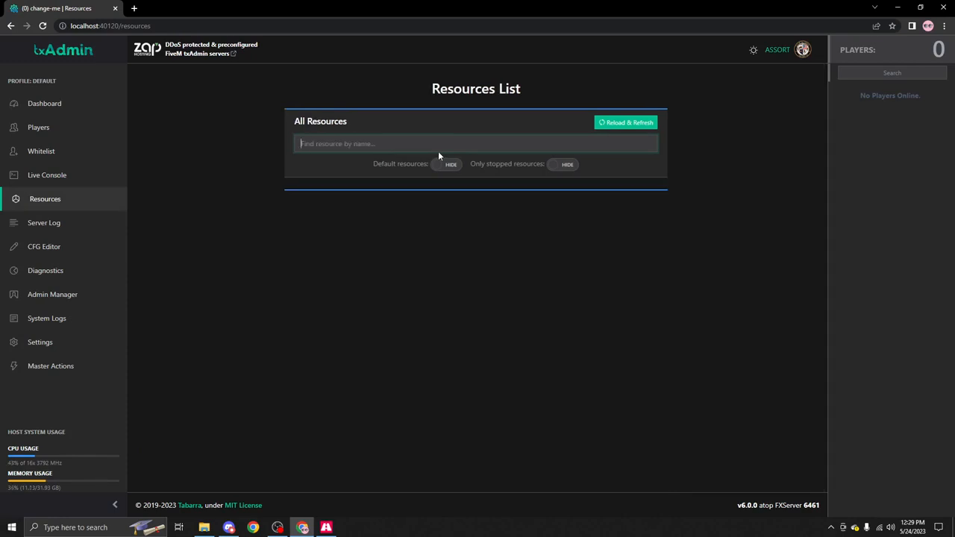
pyautogui.write('sea')
pyautogui.press('BackSpace')
pyautogui.press('BackSpace')
pyautogui.press('BackSpace')
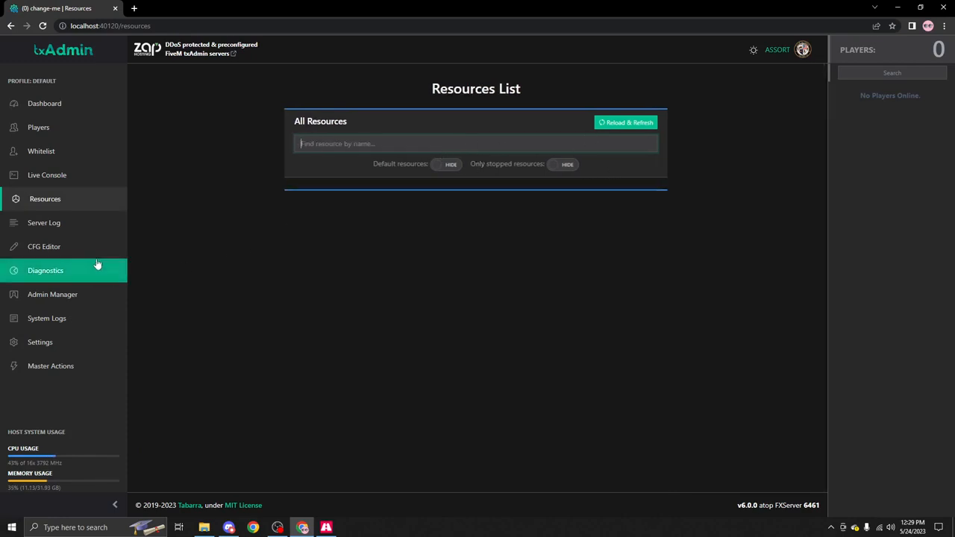
# View the server log, and read through the server config file down to the system admins section.
pyautogui.click(86, 224)
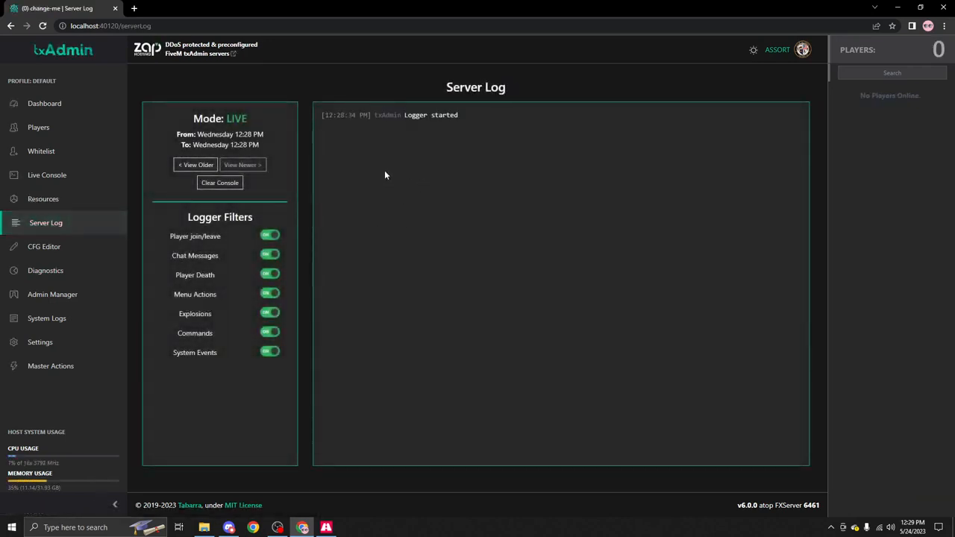
pyautogui.click(88, 247)
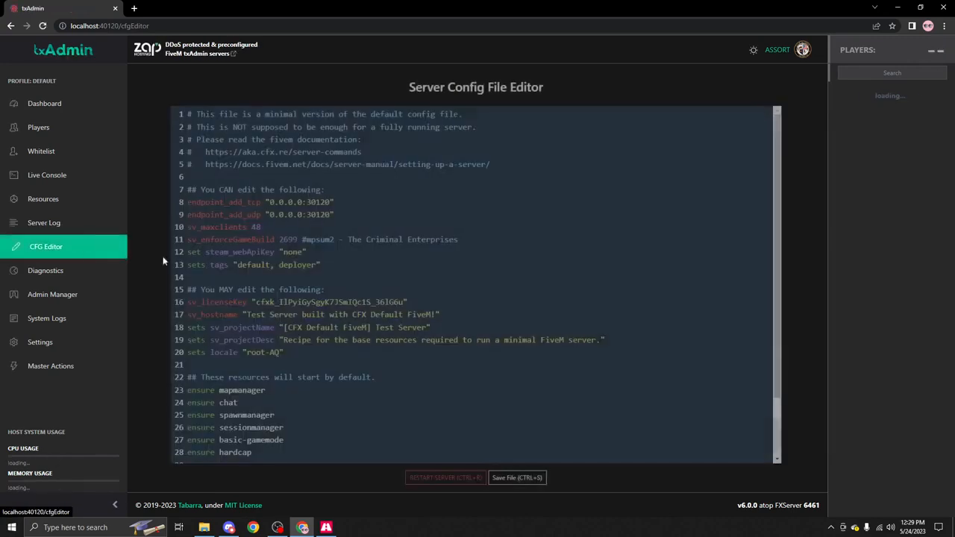
pyautogui.scroll(-2, 401, 226)
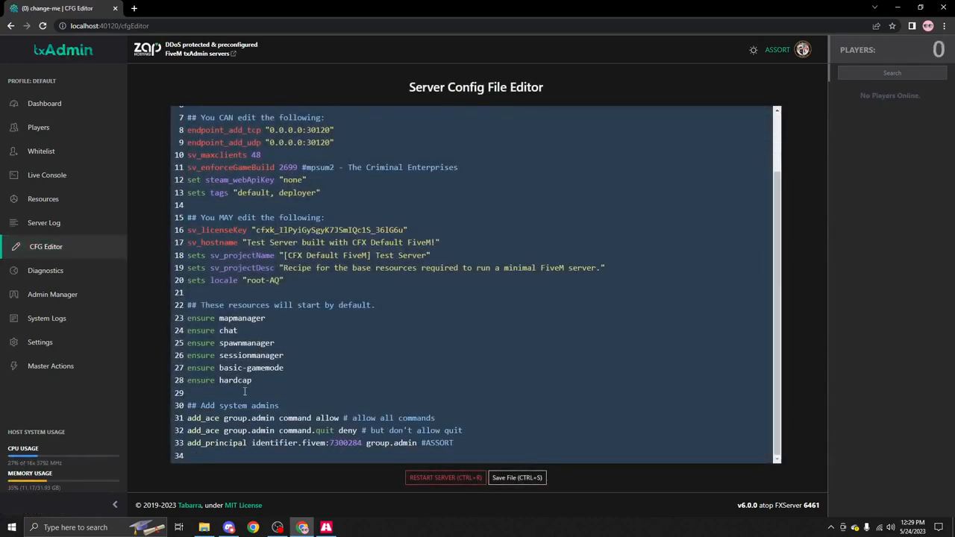
pyautogui.scroll(2, 324, 427)
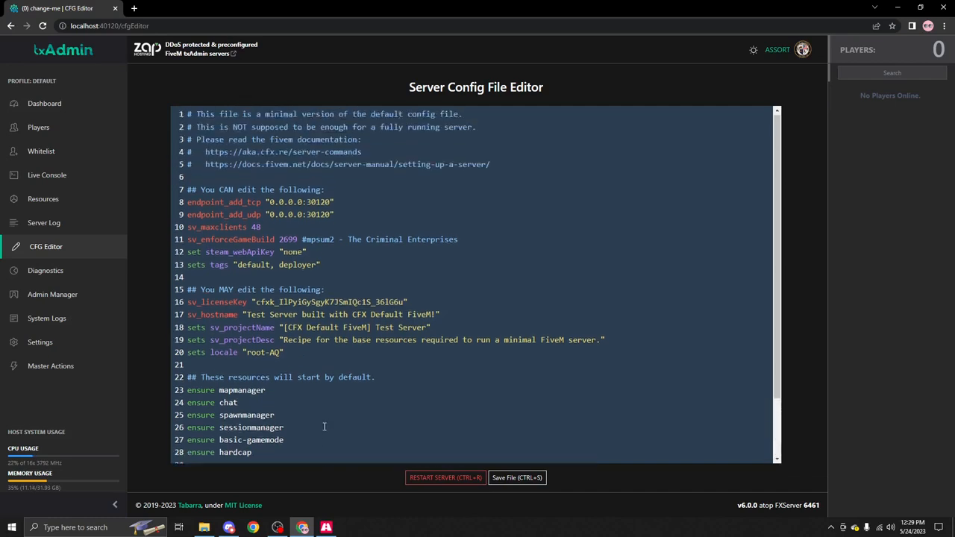
pyautogui.scroll(-1, 279, 359)
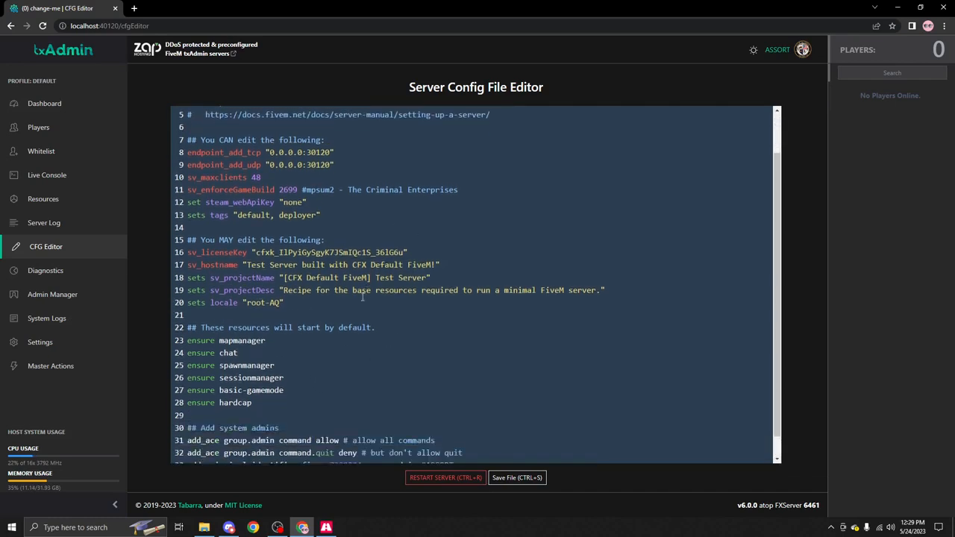
pyautogui.scroll(-1, 183, 272)
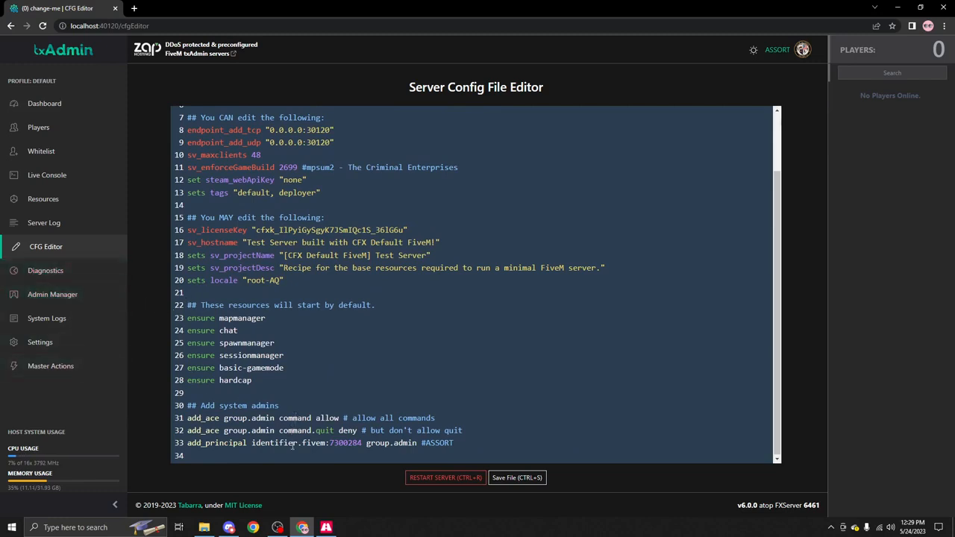
# Save the server config file in txAdmin and launch the FiveM client.
pyautogui.click(517, 477)
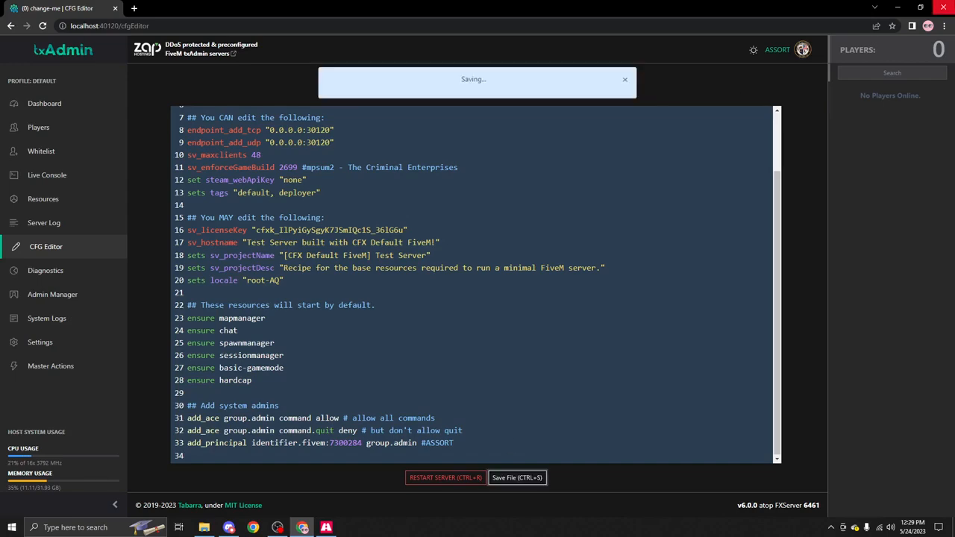
pyautogui.click(900, 8)
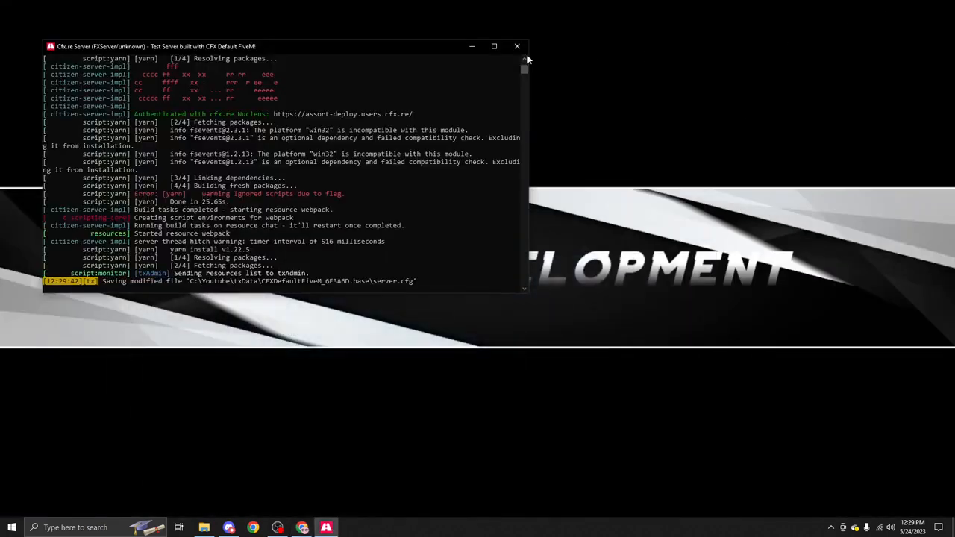
pyautogui.click(475, 48)
pyautogui.press('super')
pyautogui.write('fivem')
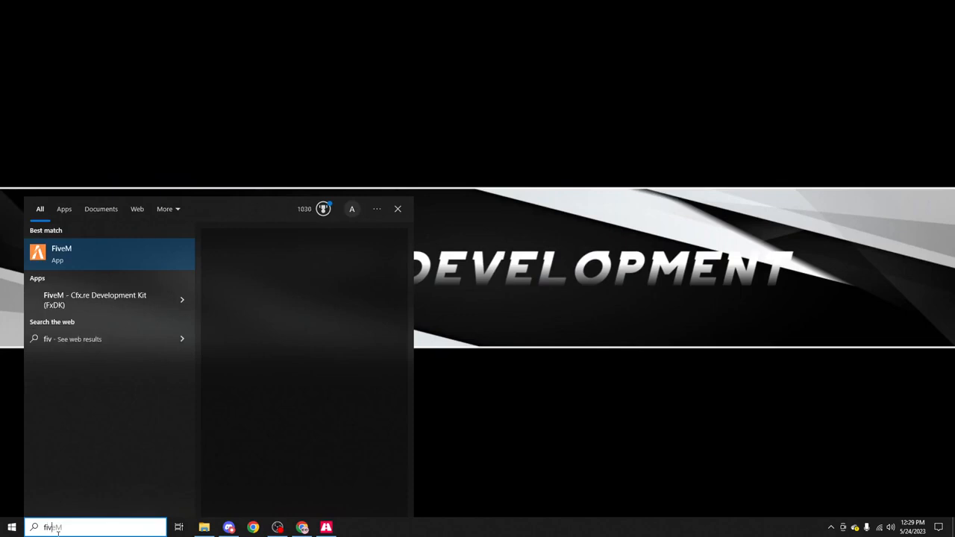
pyautogui.click(157, 255)
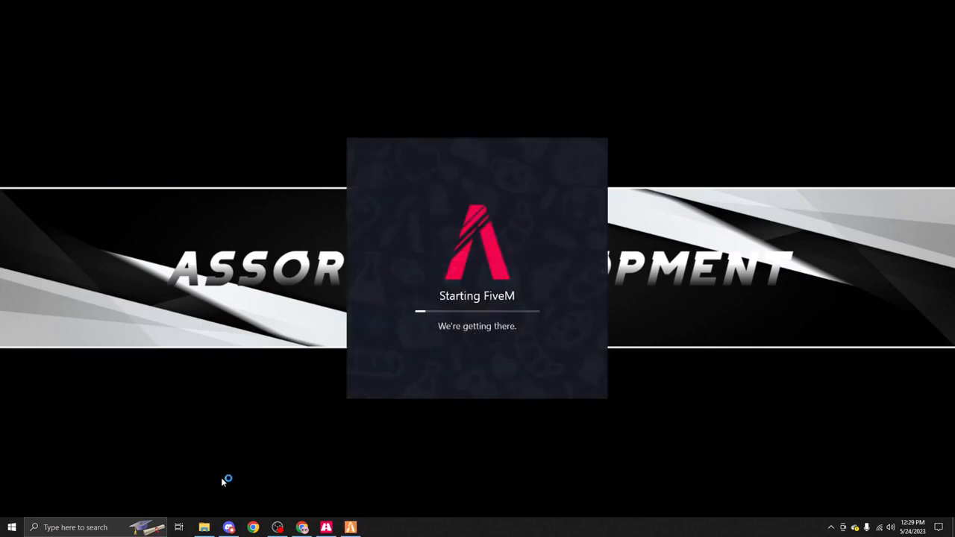
# In File Explorer, look through txData and CFXDefaultFiveM_6E3A6D.base down to the resources folder, and minimize the window.
pyautogui.click(204, 527)
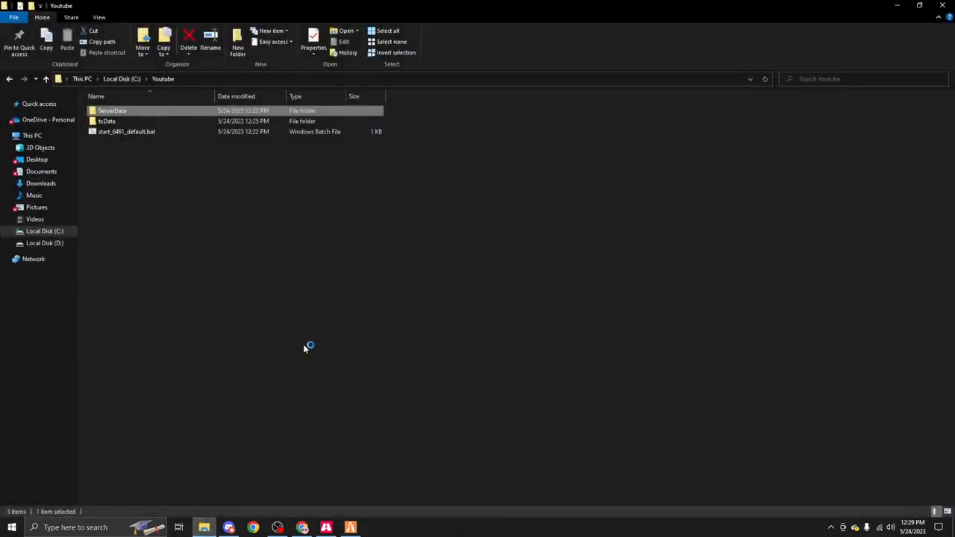
pyautogui.click(187, 122)
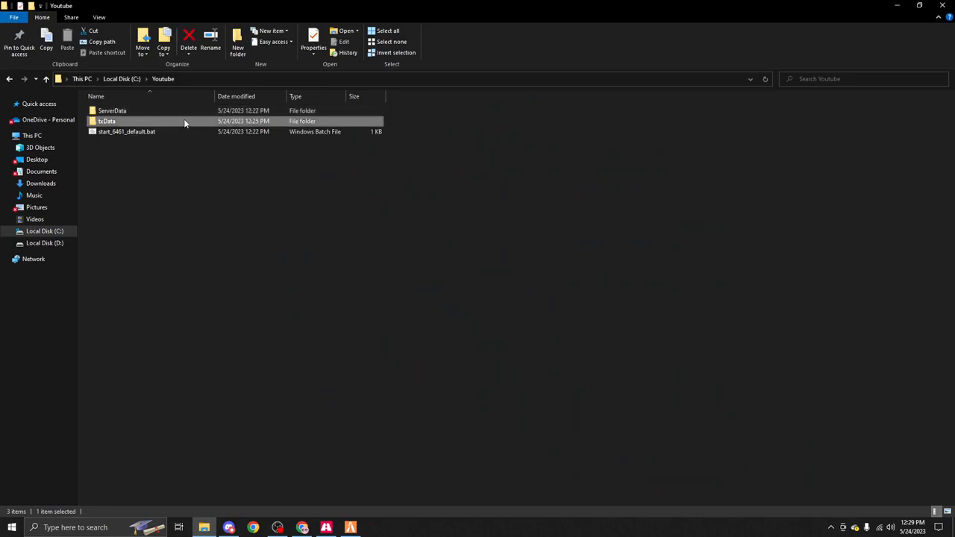
pyautogui.doubleClick(183, 120)
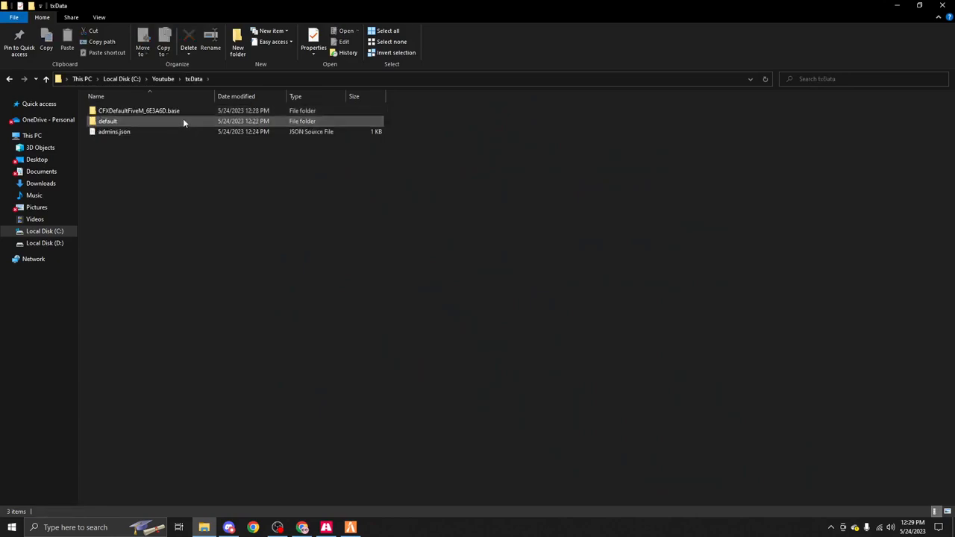
pyautogui.doubleClick(134, 112)
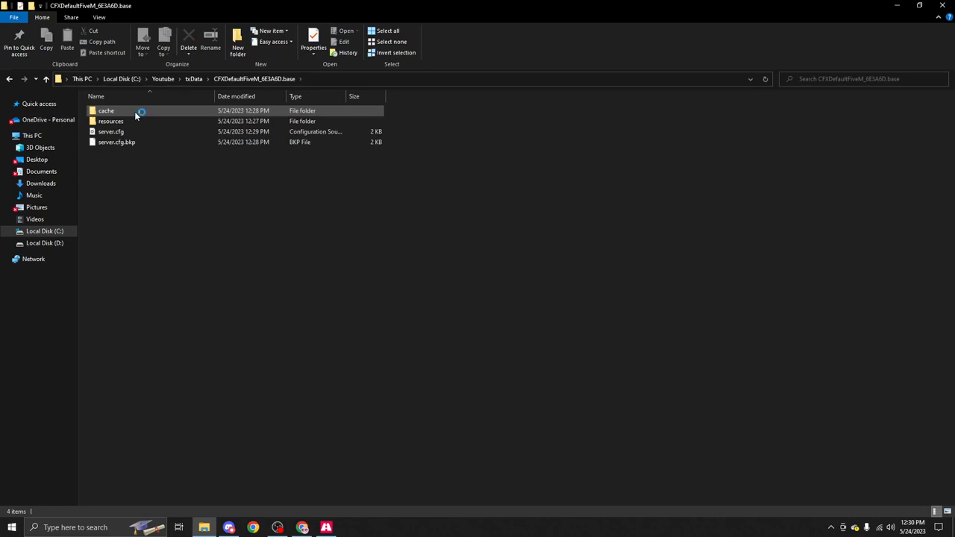
pyautogui.click(136, 120)
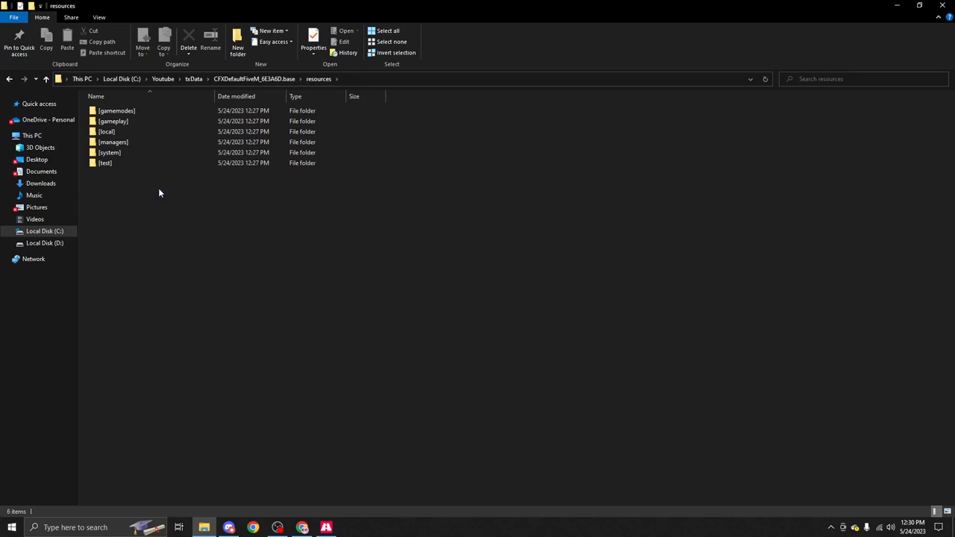
pyautogui.rightClick(159, 188)
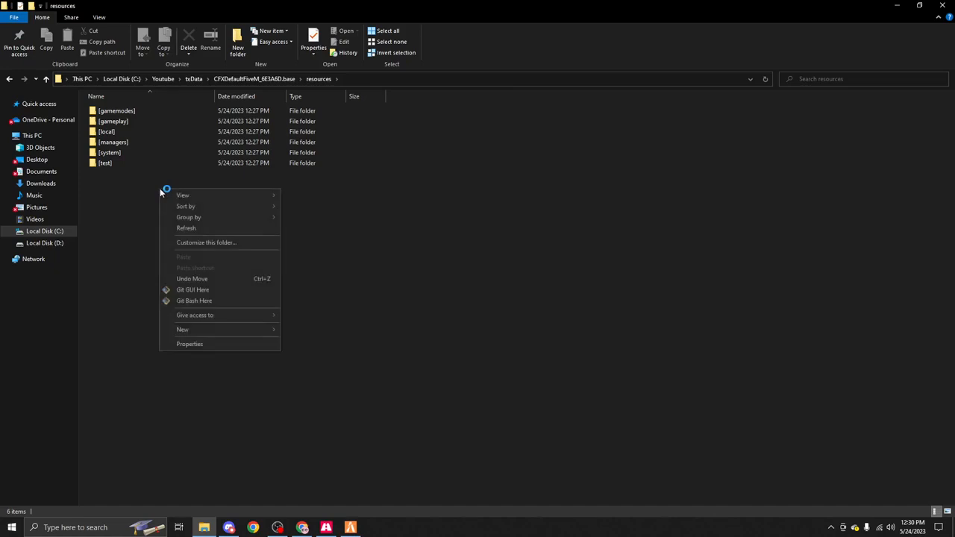
pyautogui.click(361, 306)
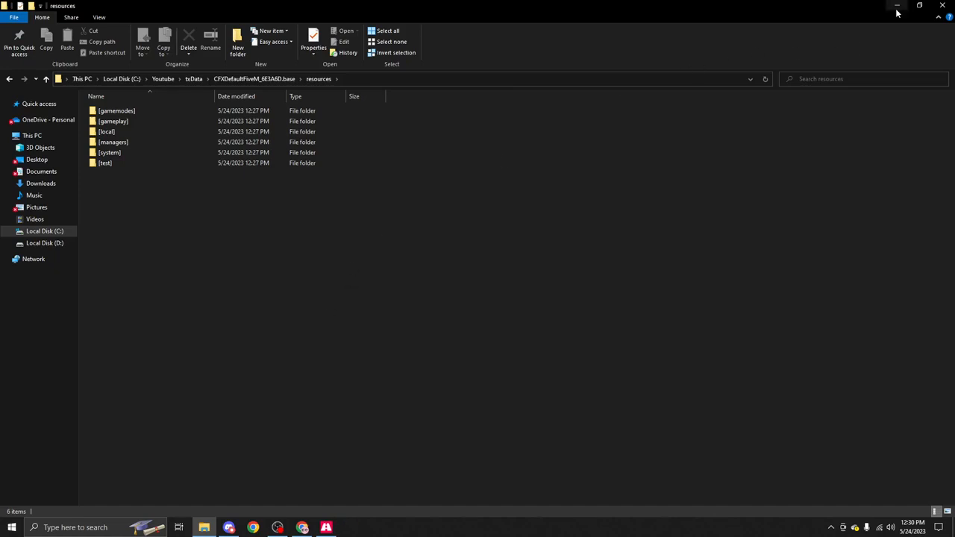
pyautogui.click(898, 6)
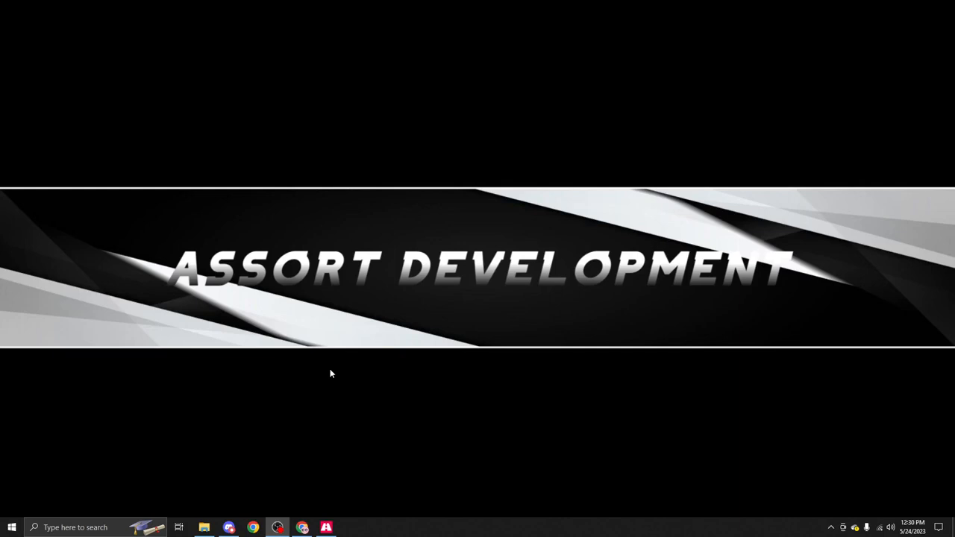
# Launch the FiveM client again through Windows search, checking the Cfx.re Server console in between.
pyautogui.click(82, 525)
pyautogui.write('fivem')
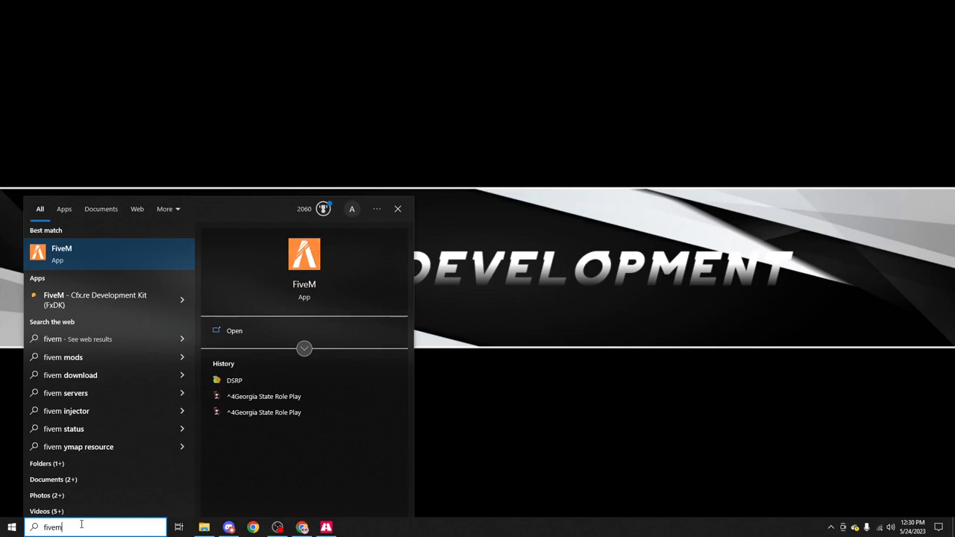
pyautogui.click(277, 329)
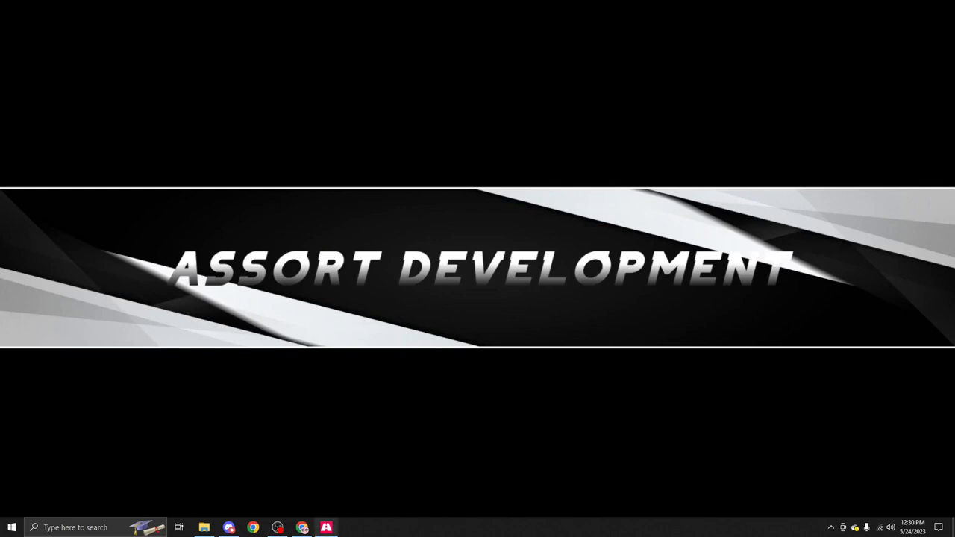
pyautogui.click(327, 528)
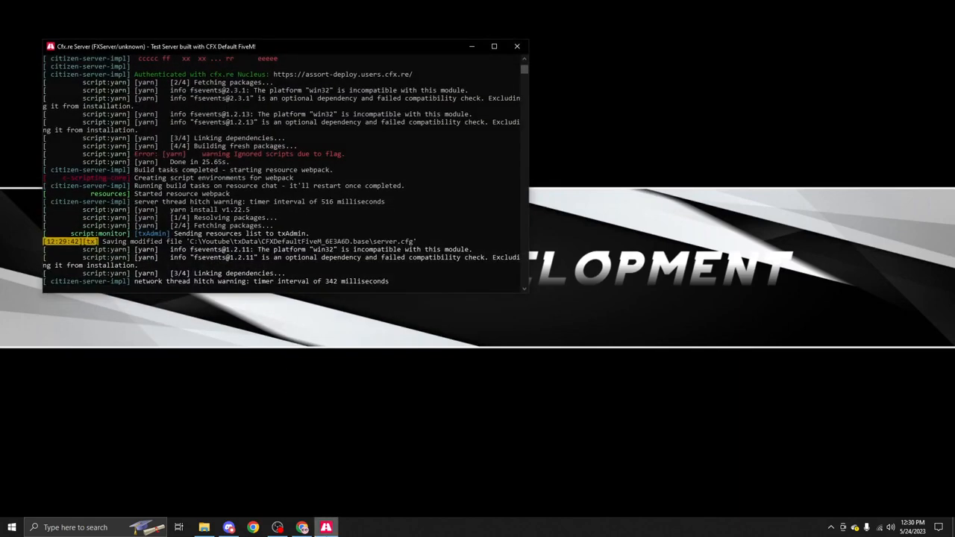
pyautogui.click(326, 527)
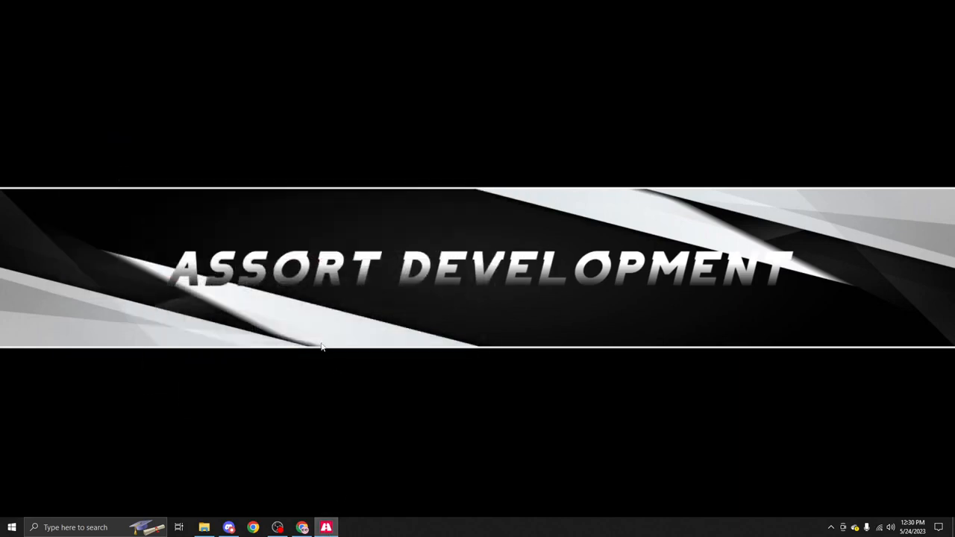
pyautogui.click(105, 525)
pyautogui.write('fivem')
pyautogui.click(304, 348)
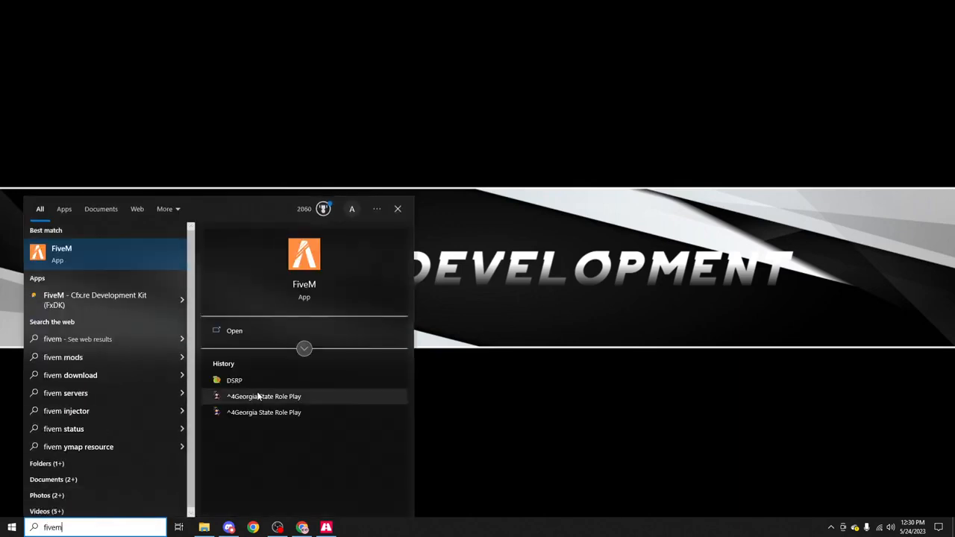
pyautogui.click(539, 311)
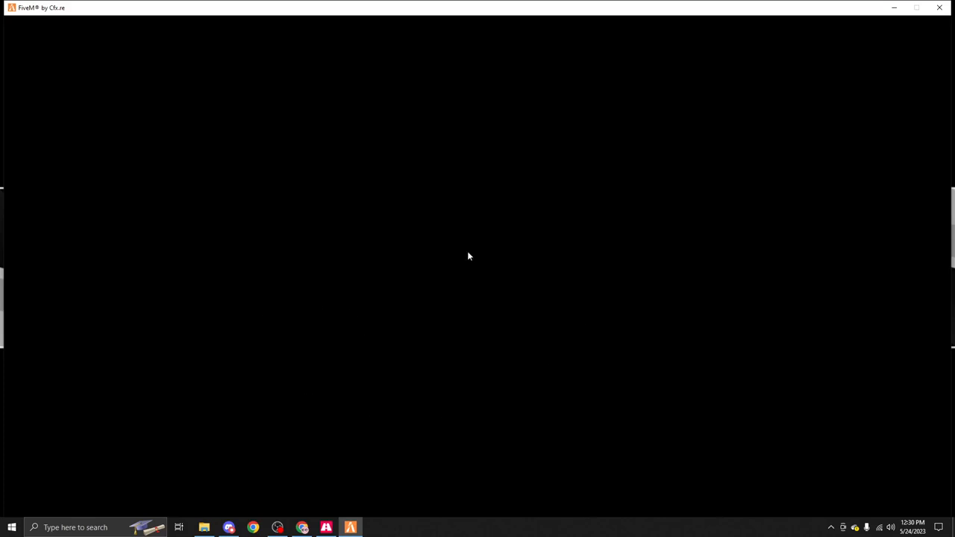
# View server.cfg from the CFXDefaultFiveM_6E3A6D.base folder in Visual Studio Code, and close the editor.
pyautogui.click(203, 528)
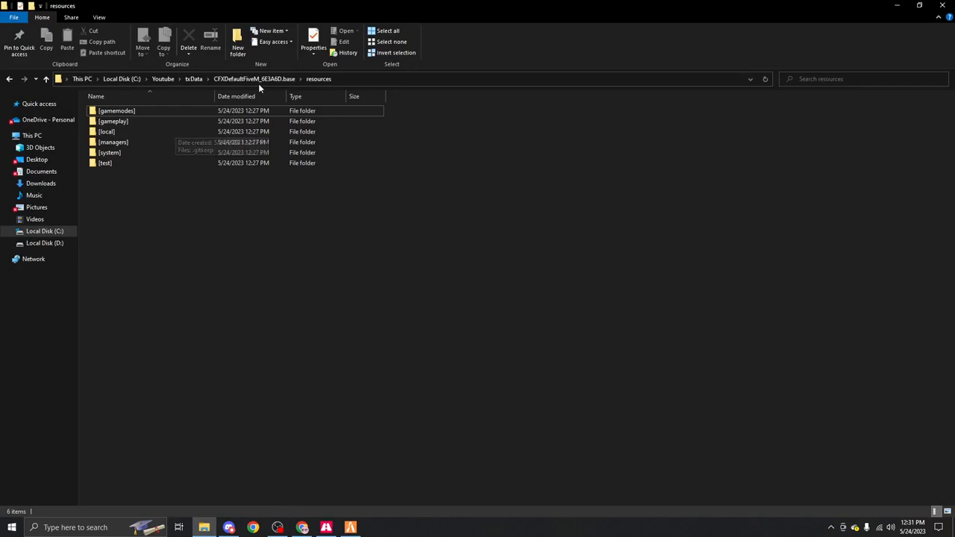
pyautogui.click(252, 79)
pyautogui.doubleClick(163, 132)
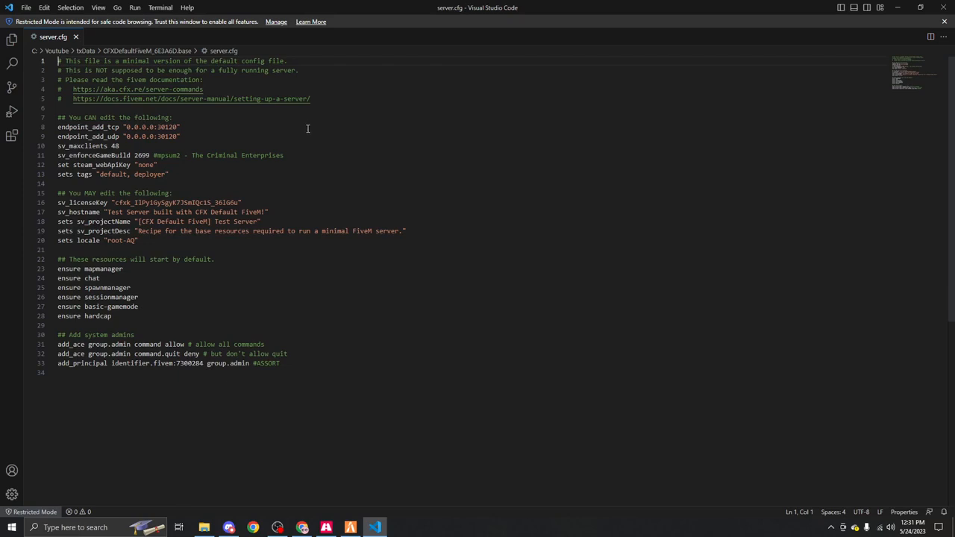
pyautogui.click(76, 37)
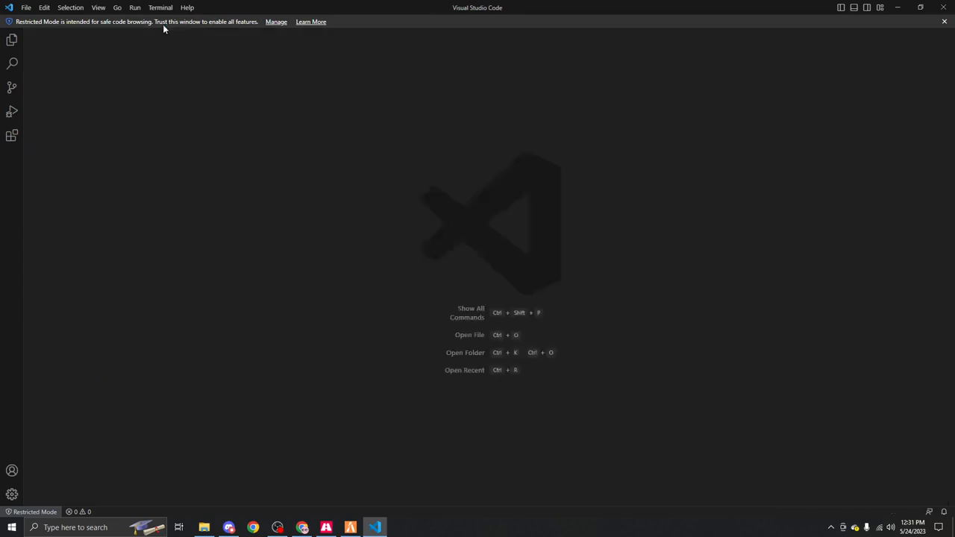
pyautogui.click(944, 7)
pyautogui.click(891, 7)
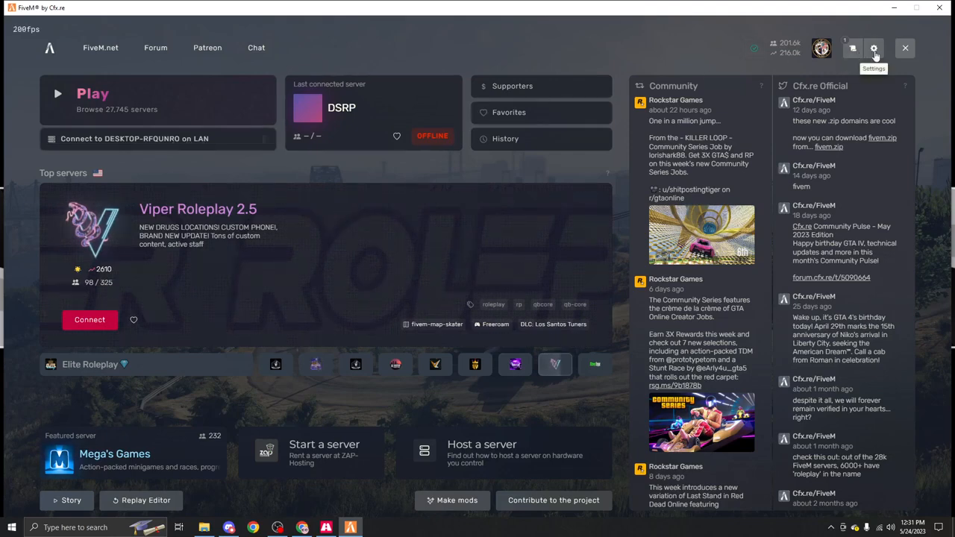
# Search the FiveM server list for "local", replacing the old search text, and narrow the search to "localh".
pyautogui.click(206, 92)
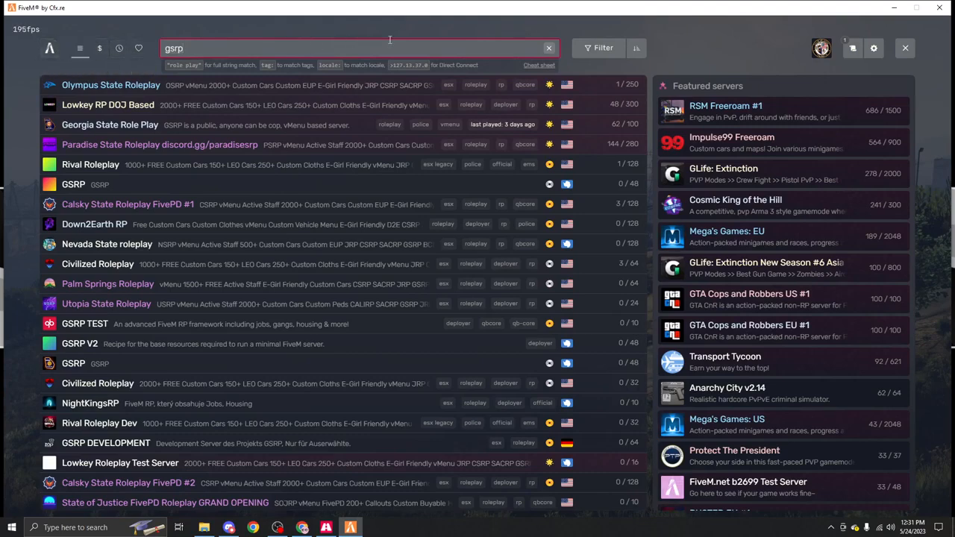
pyautogui.write('clas')
pyautogui.press('BackSpace')
pyautogui.press('BackSpace')
pyautogui.press('BackSpace')
pyautogui.press('BackSpace')
pyautogui.press('BackSpace')
pyautogui.press('BackSpace')
pyautogui.press('BackSpace')
pyautogui.press('BackSpace')
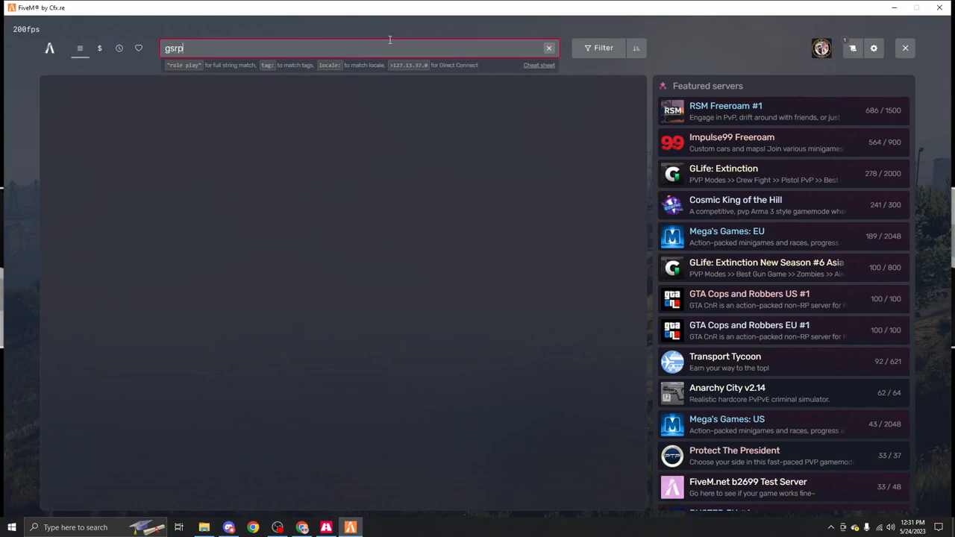
pyautogui.write('clo')
pyautogui.press('BackSpace')
pyautogui.press('BackSpace')
pyautogui.press('BackSpace')
pyautogui.write('local')
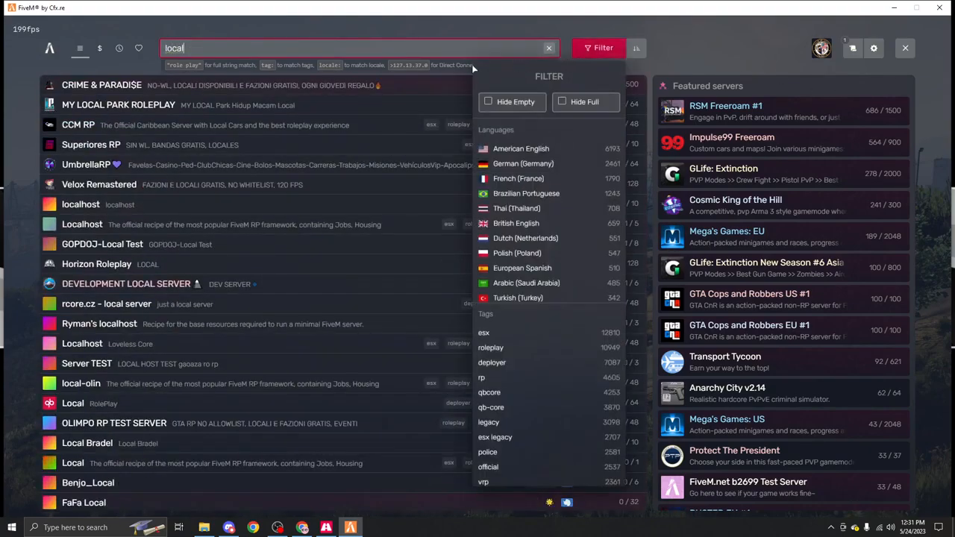
pyautogui.click(407, 67)
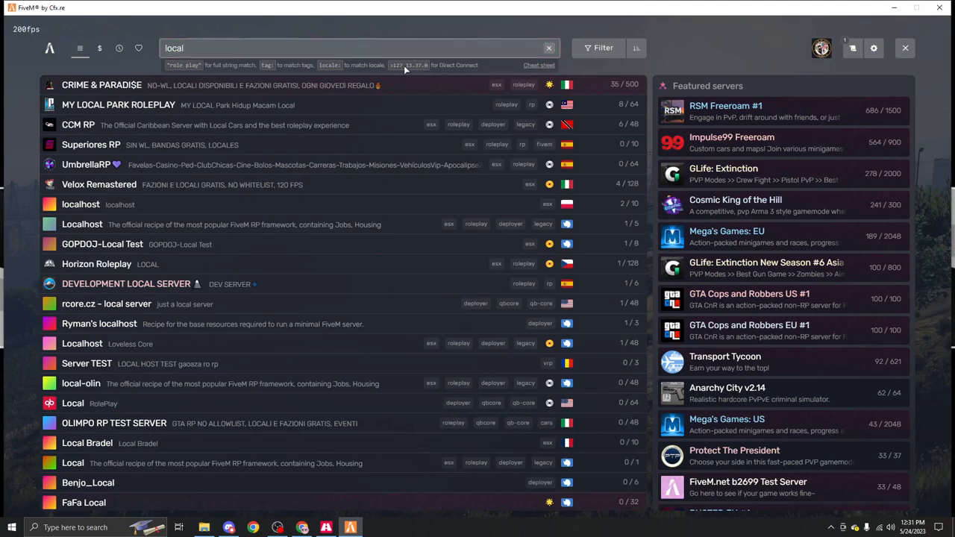
pyautogui.click(436, 47)
pyautogui.write('h')
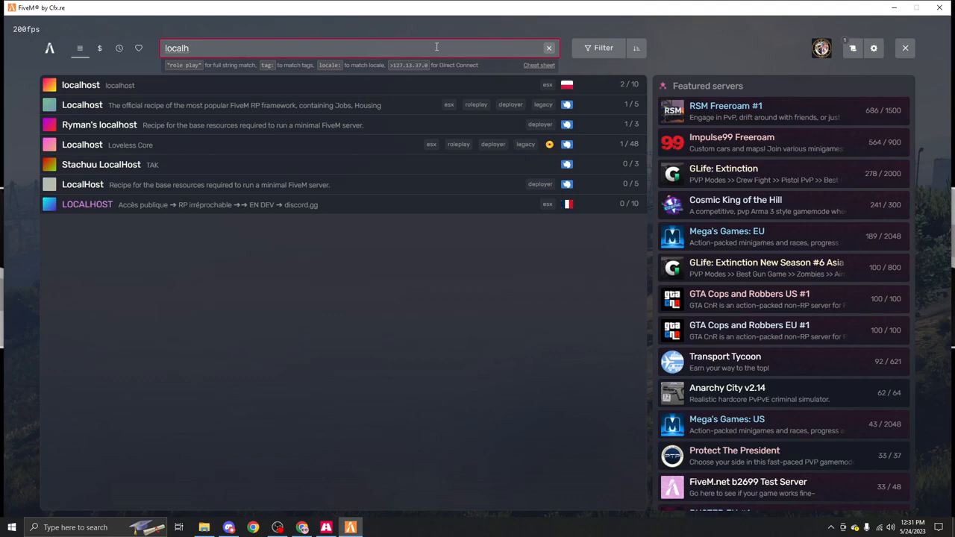
# Clear the server search and connect to DESKTOP-RFQUNRO on LAN from the FiveM home page, accepting the game restart.
pyautogui.click(550, 48)
pyautogui.click(49, 48)
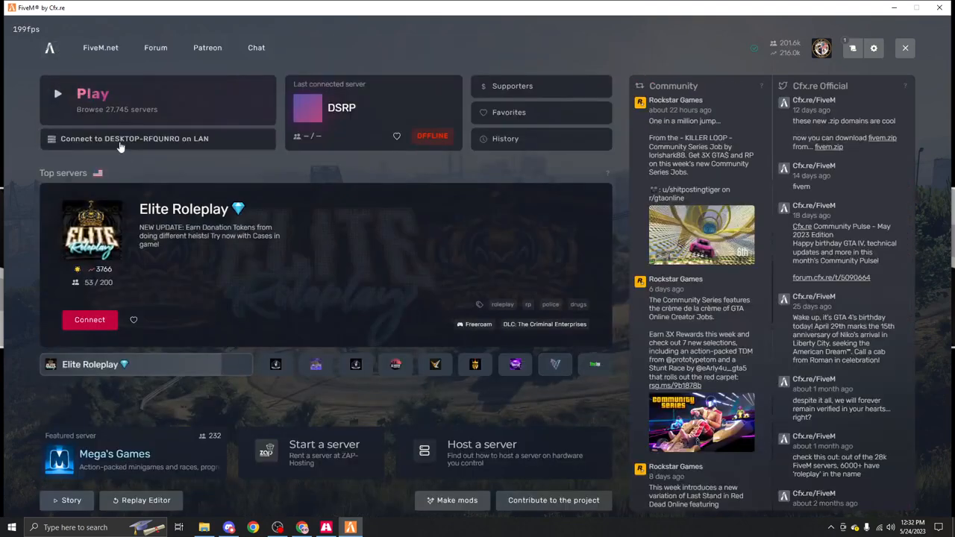
pyautogui.click(160, 148)
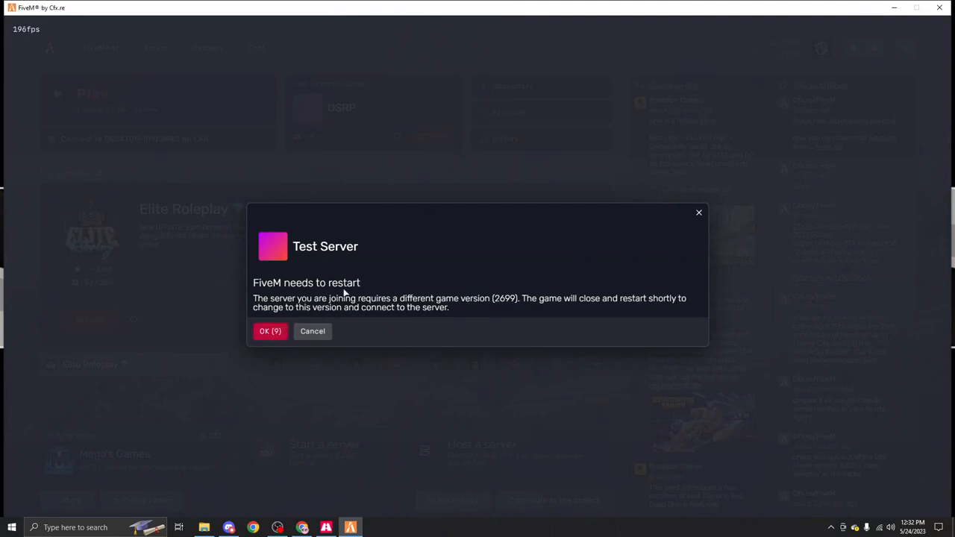
pyautogui.click(270, 332)
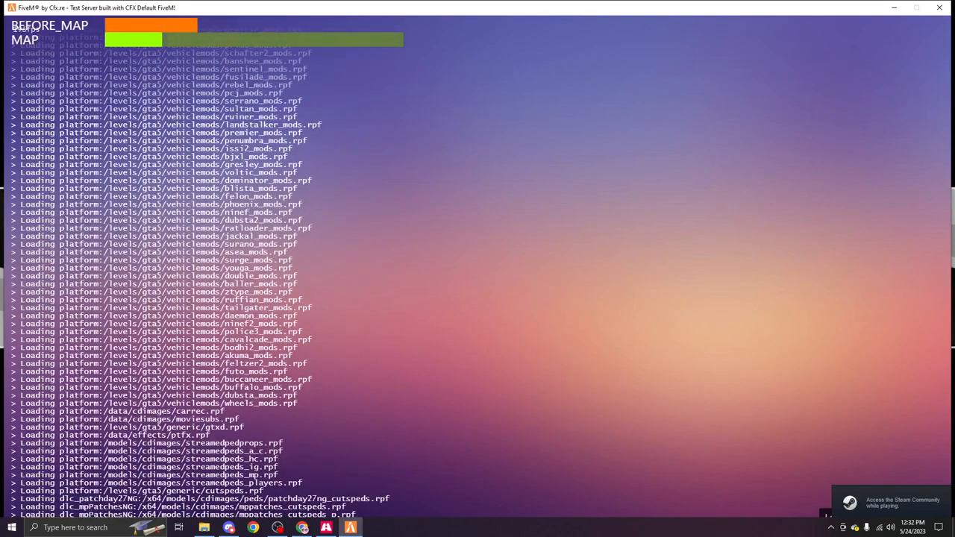
# Switch to txAdmin in Chrome and review the config file settings from sv_maxclients down to the default resources.
pyautogui.press('super')
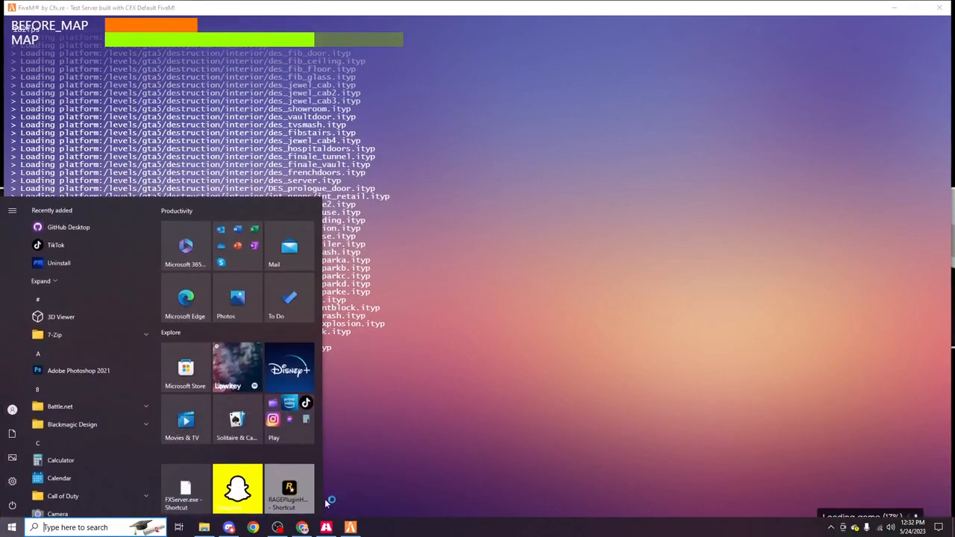
pyautogui.click(302, 528)
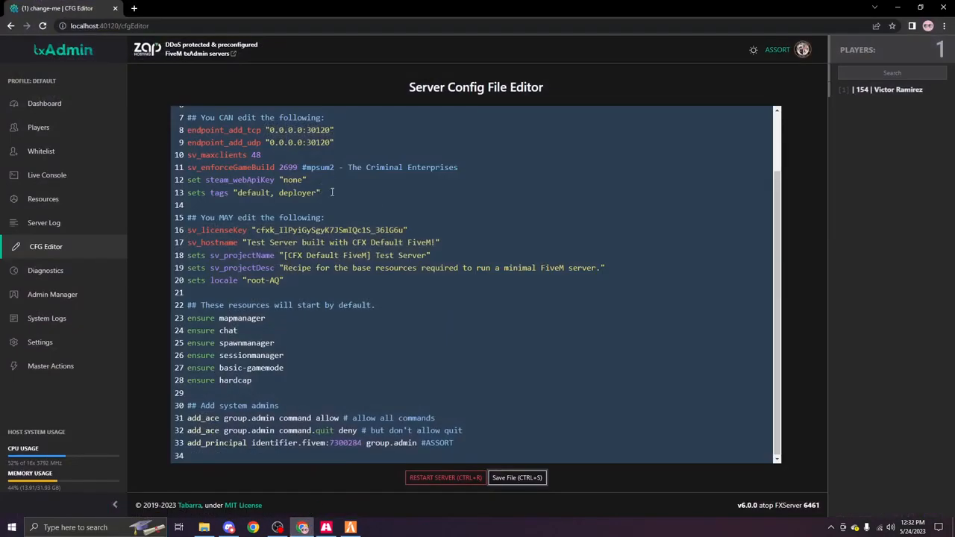
pyautogui.scroll(2, 338, 181)
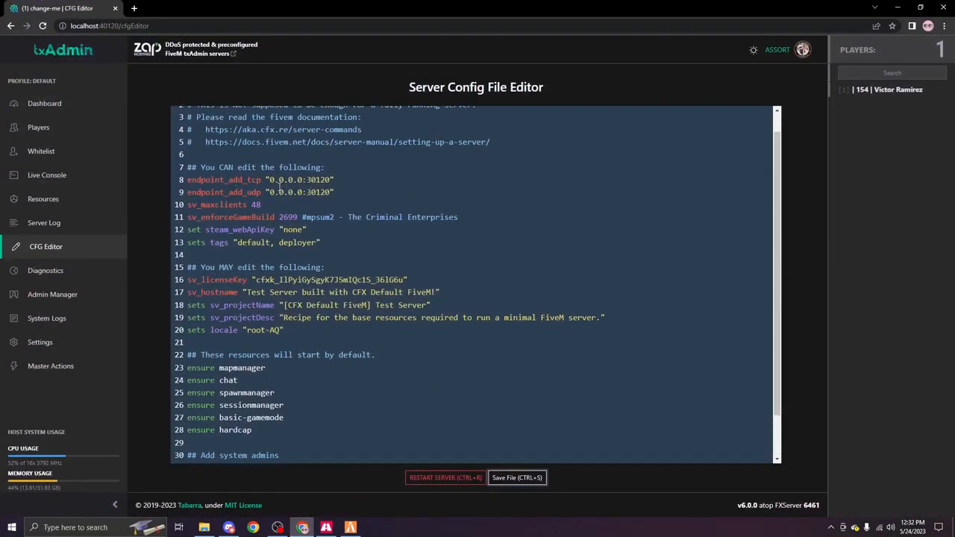
pyautogui.click(251, 205)
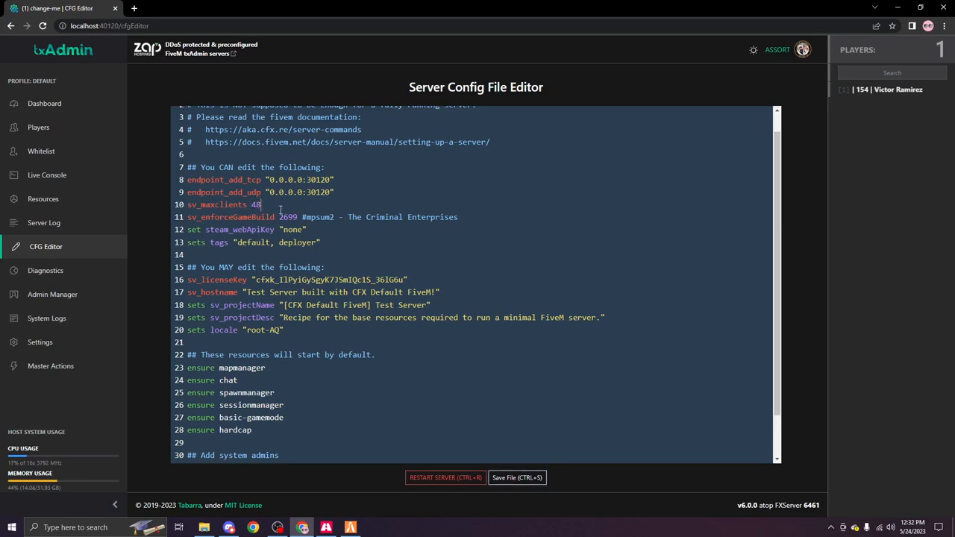
pyautogui.scroll(-2, 257, 192)
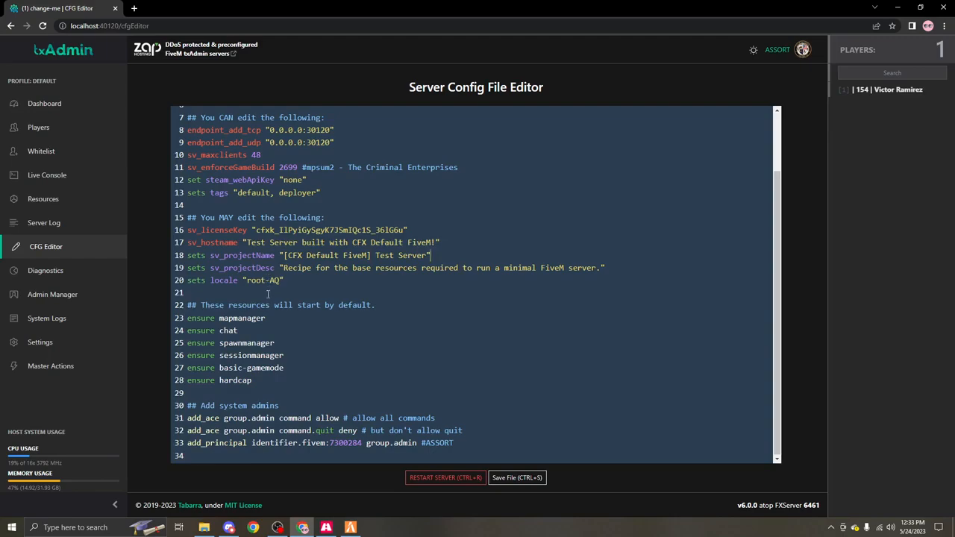
# Return from txAdmin to the FiveM game and run the character from the wooden fence onto the dirt road.
pyautogui.scroll(2, 268, 295)
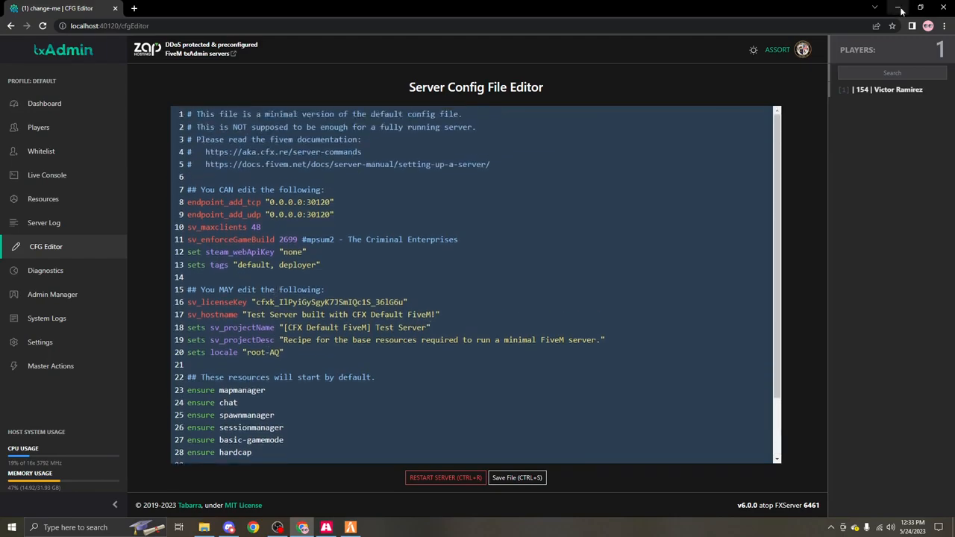
pyautogui.click(900, 8)
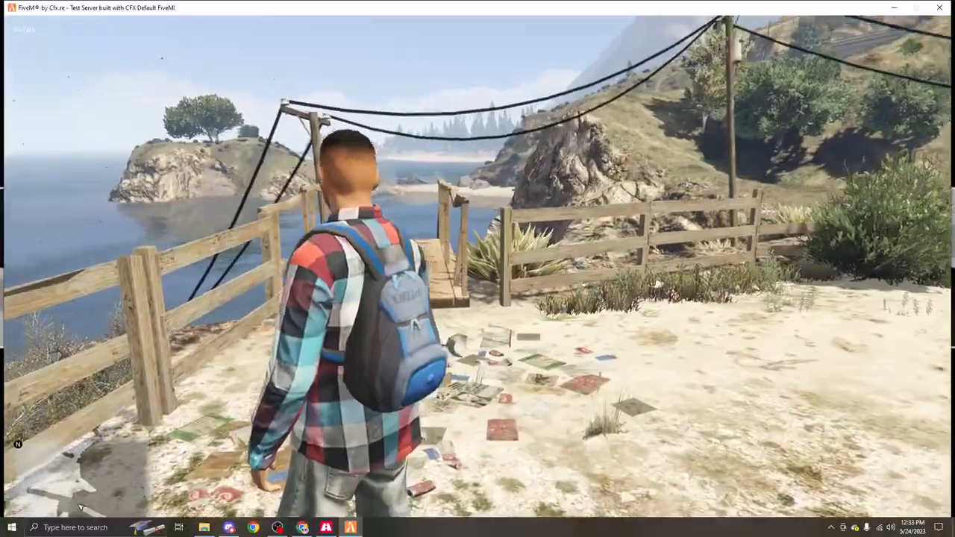
pyautogui.click(478, 269)
pyautogui.press('w')
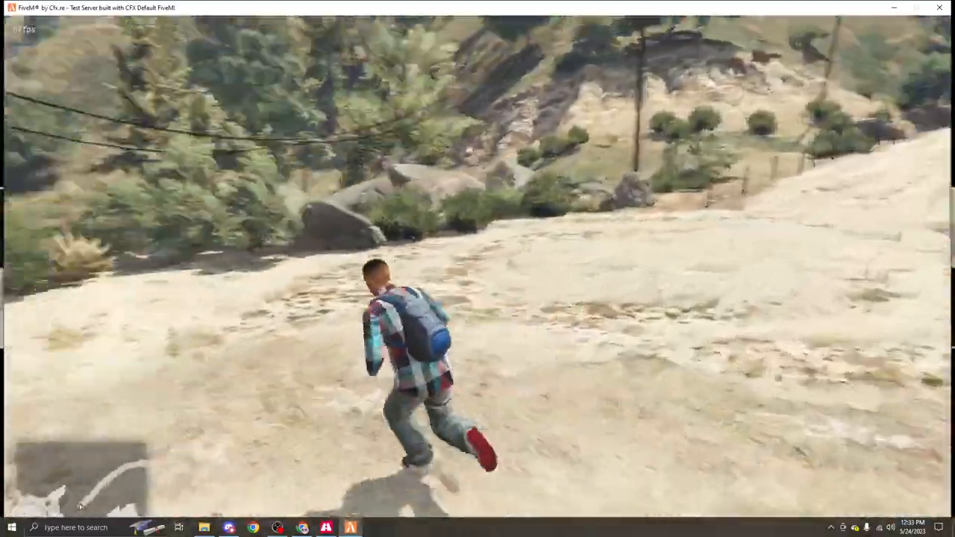
pyautogui.press('d')
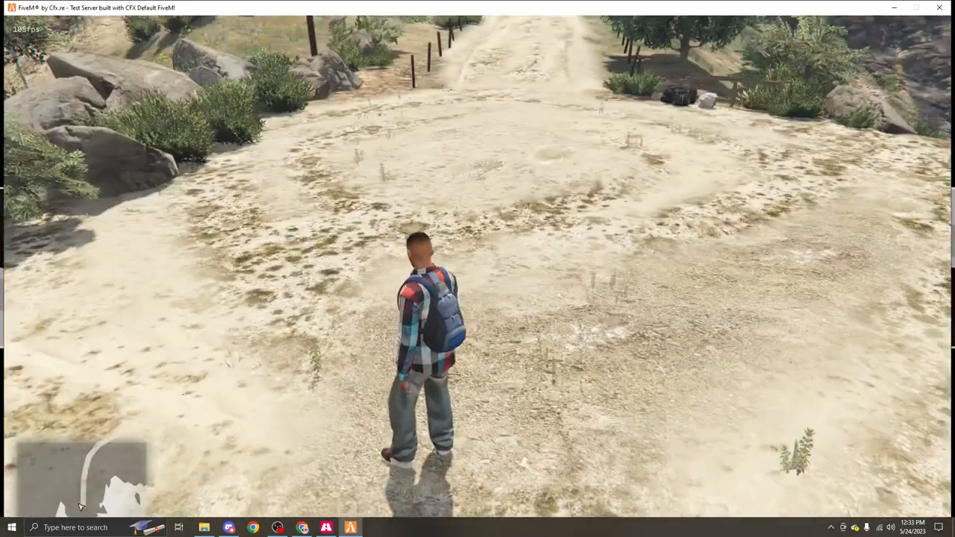
pyautogui.press('w')
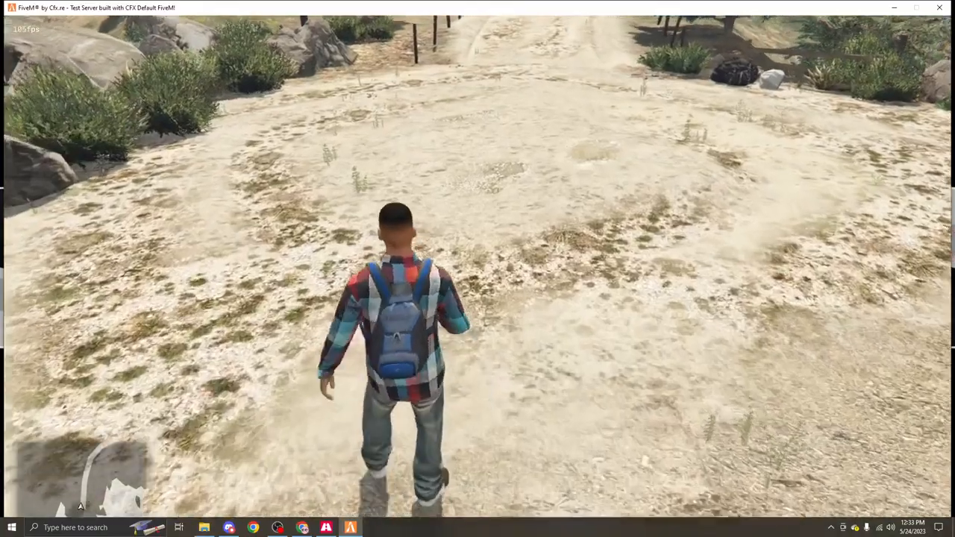
pyautogui.press('super')
pyautogui.click(724, 205)
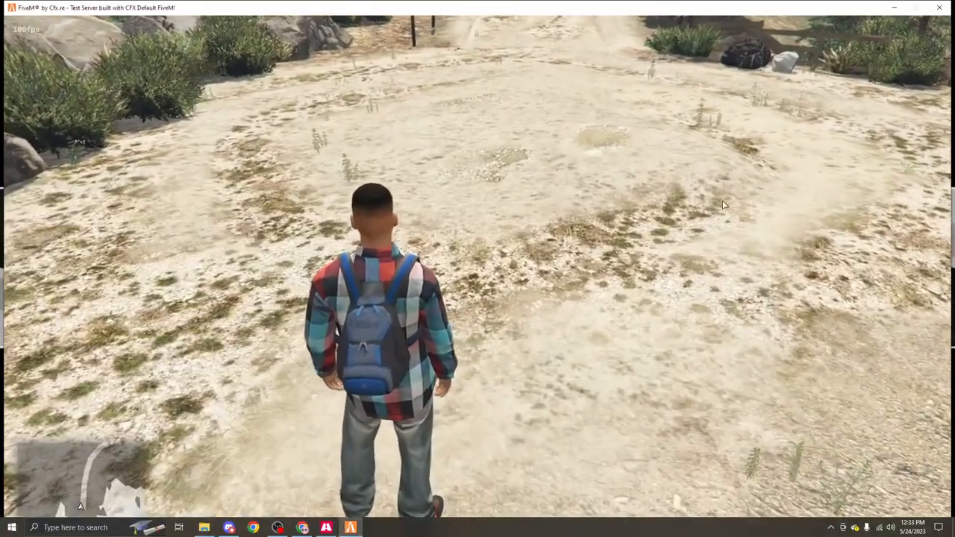
pyautogui.press('Escape')
pyautogui.press('Escape')
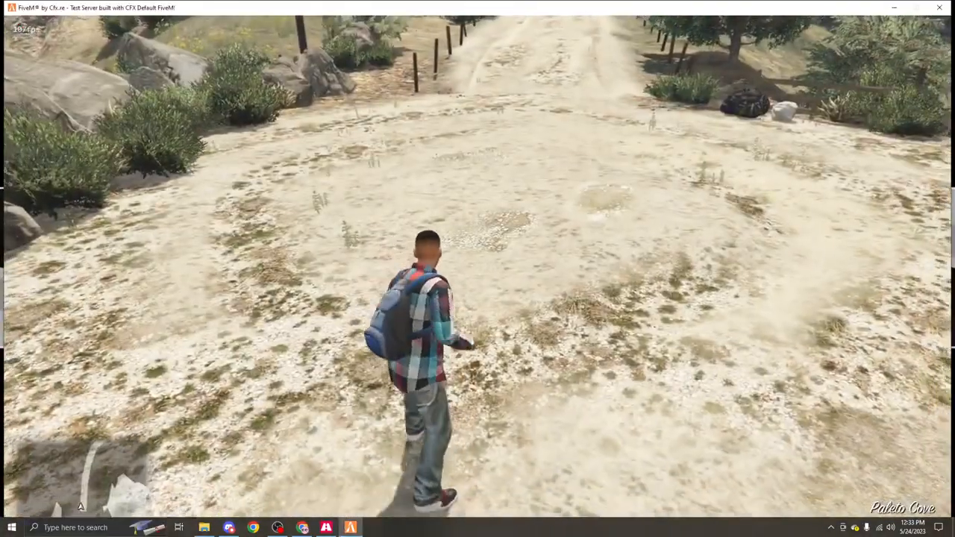
# Switch to txAdmin in Chrome, filter the resources list by "ch", and start the chat resource.
pyautogui.press('super')
pyautogui.click(302, 527)
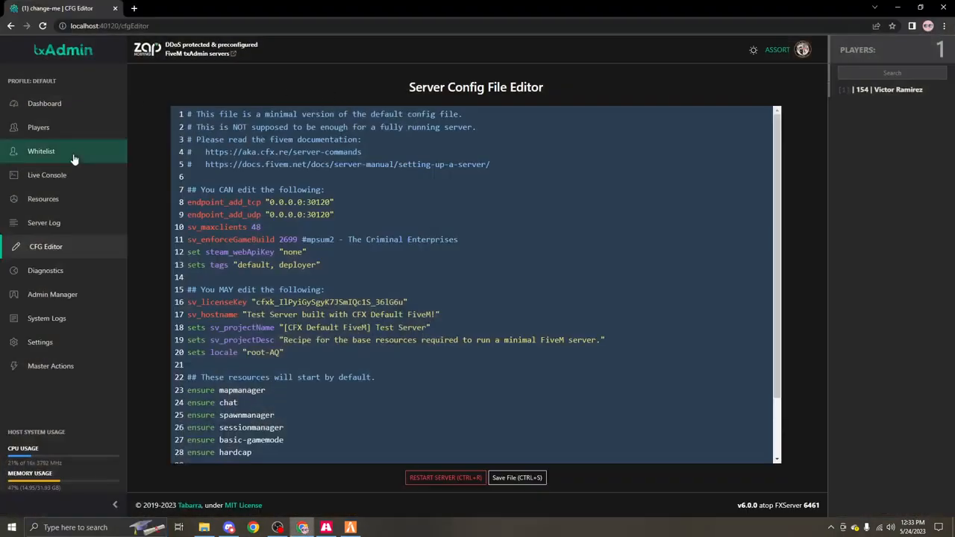
pyautogui.write('chh')
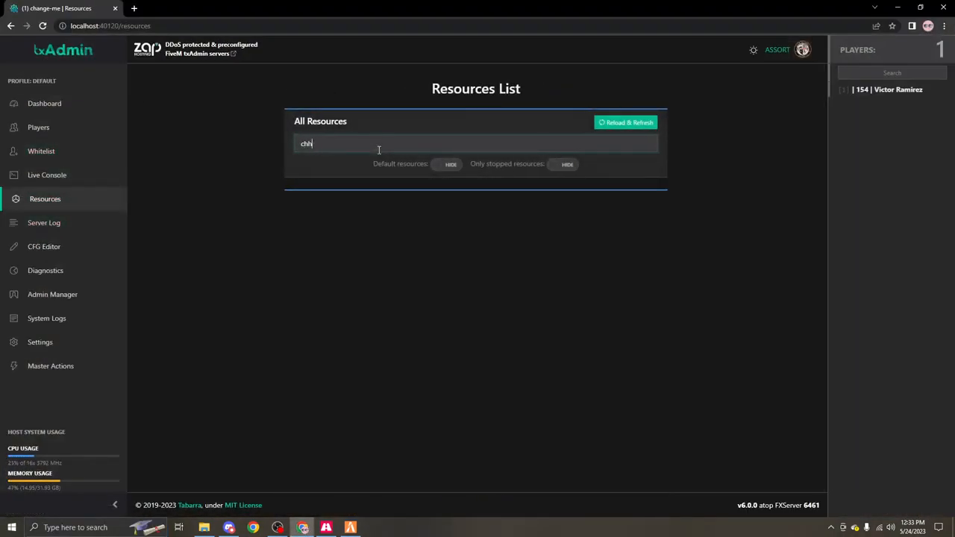
pyautogui.press('BackSpace')
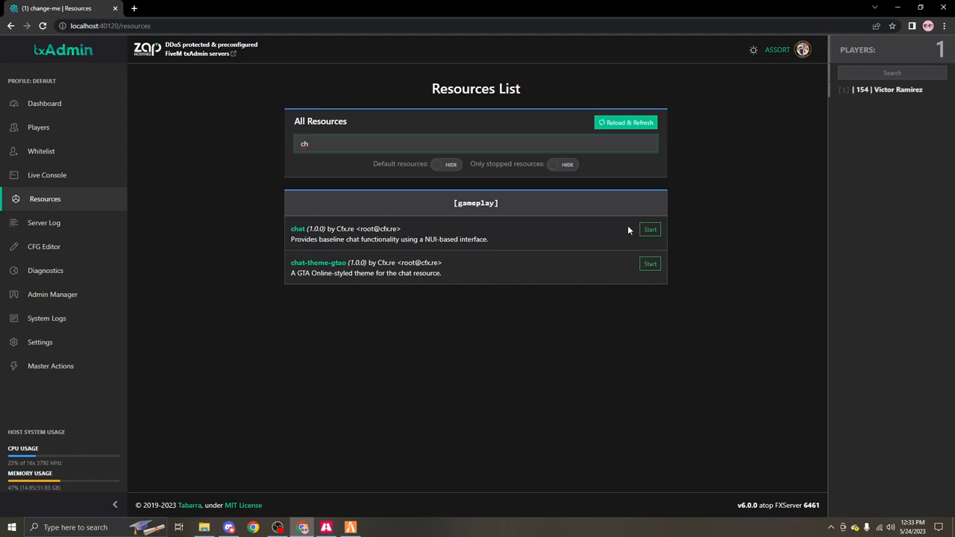
pyautogui.click(650, 230)
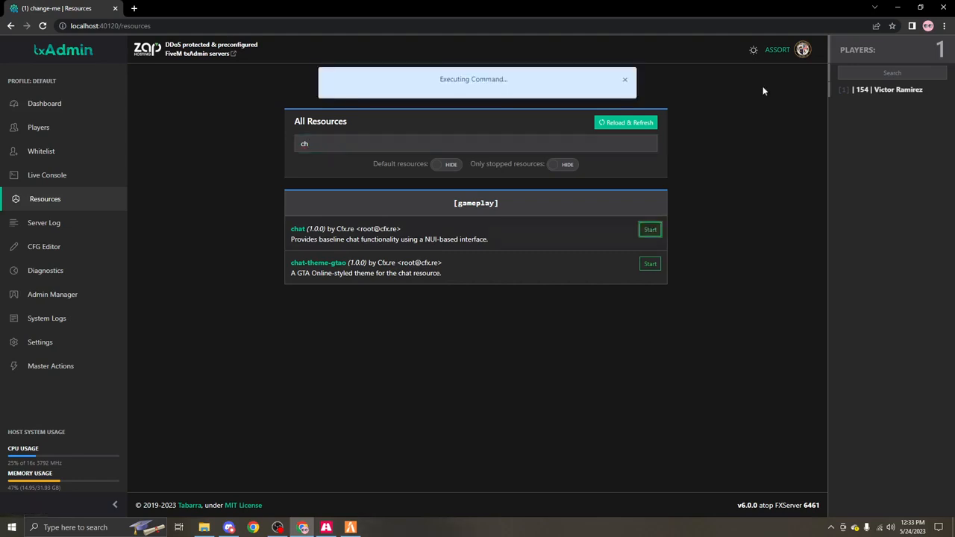
# Return to the FiveM game, move along the dirt road, and open and close the in-game txAdmin menu.
pyautogui.click(898, 7)
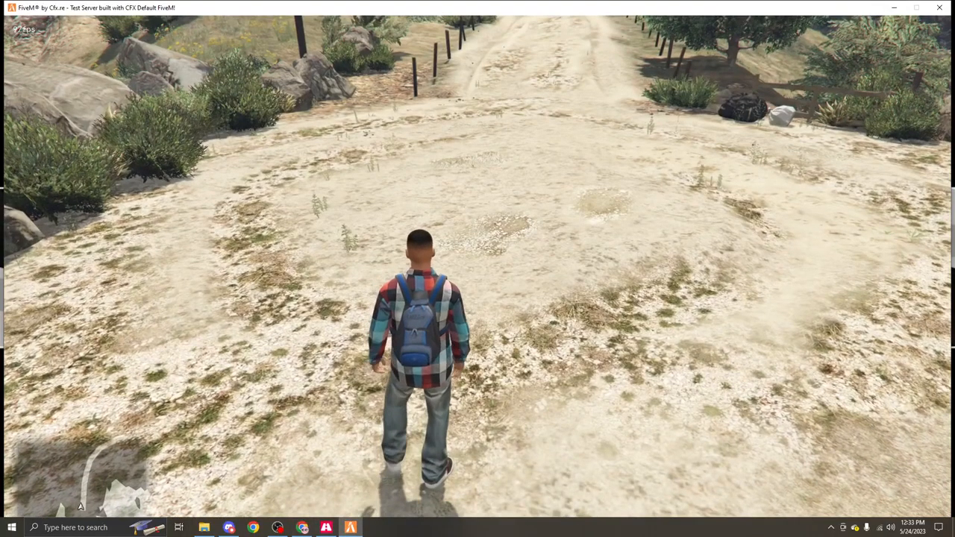
pyautogui.press('w')
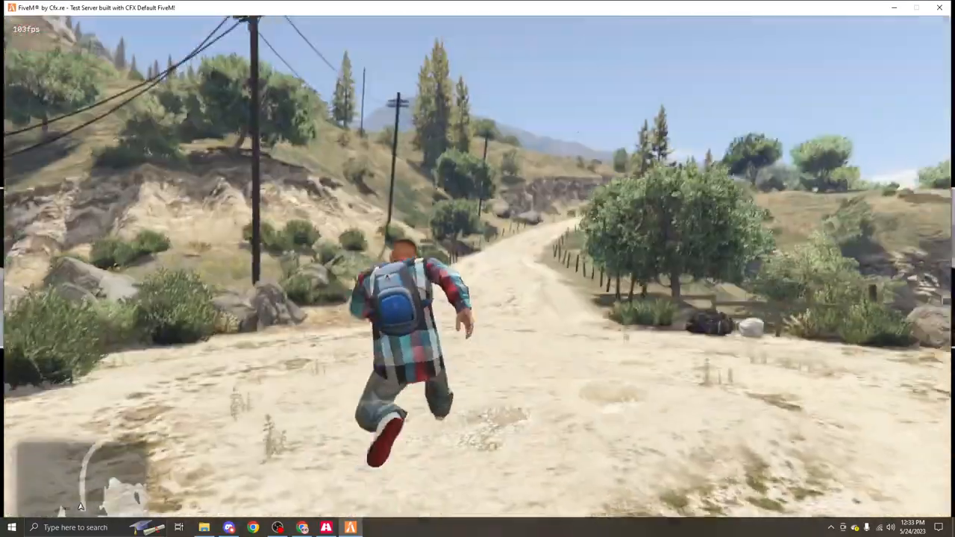
pyautogui.press('F1')
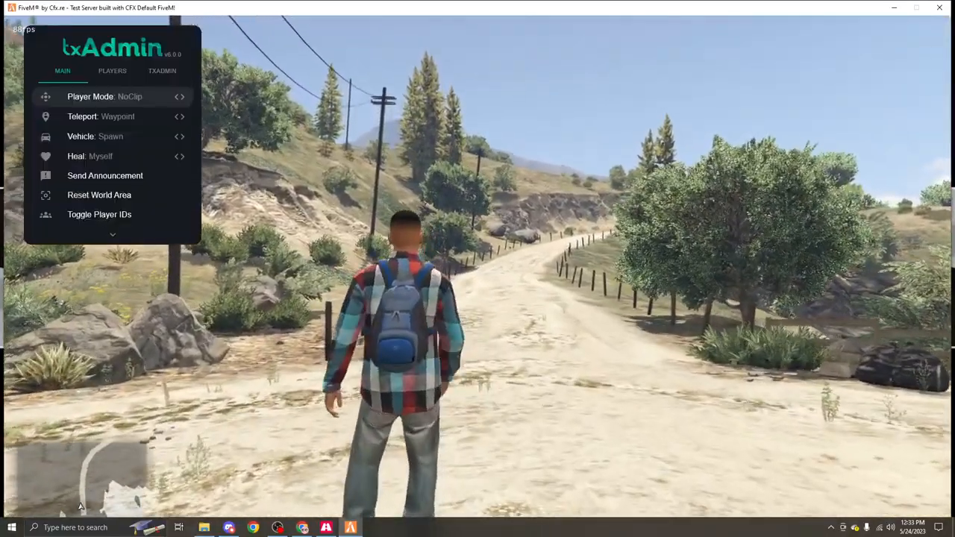
pyautogui.press('Escape')
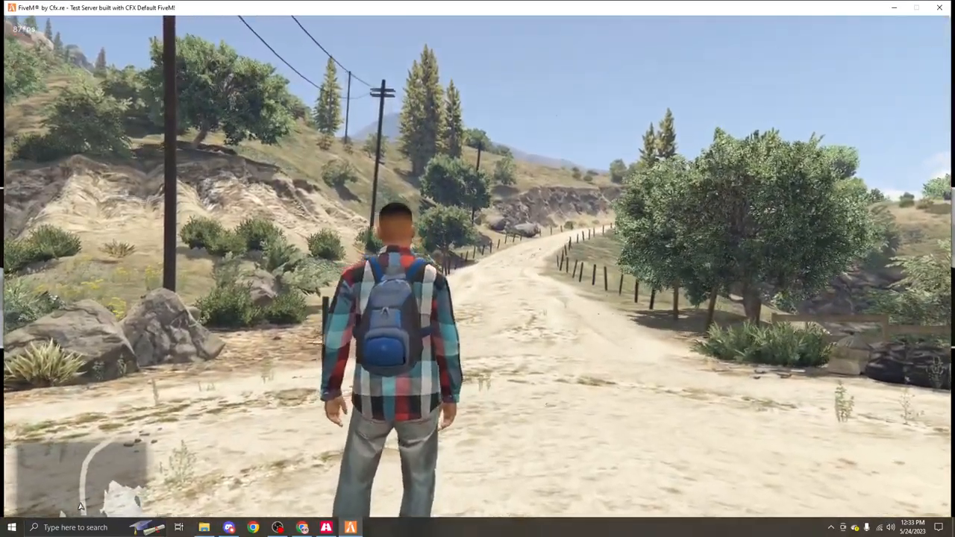
pyautogui.press('d')
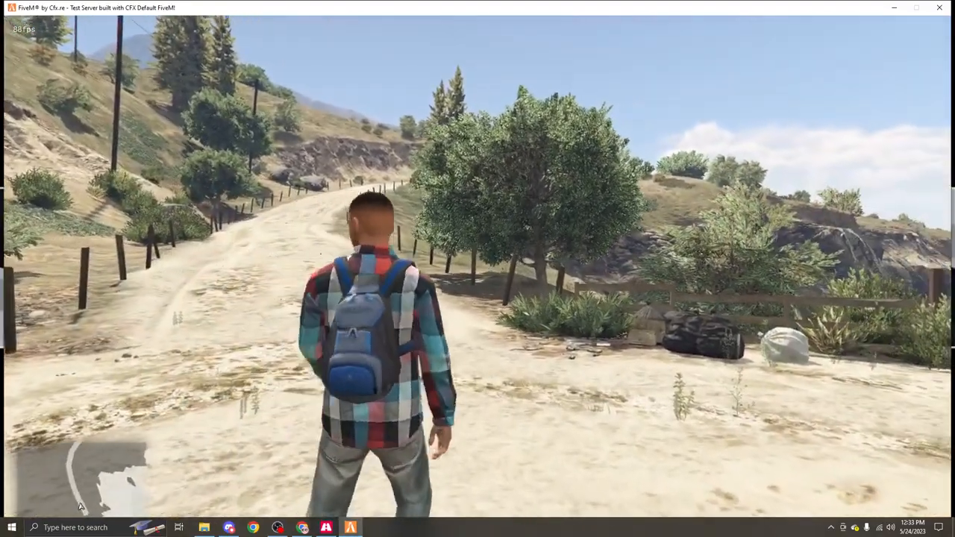
pyautogui.press('F1')
pyautogui.press('F1')
# Review the FiveM key bindings for the txAdmin menu in the game settings, and go back to the game.
pyautogui.press('Escape')
pyautogui.click(632, 116)
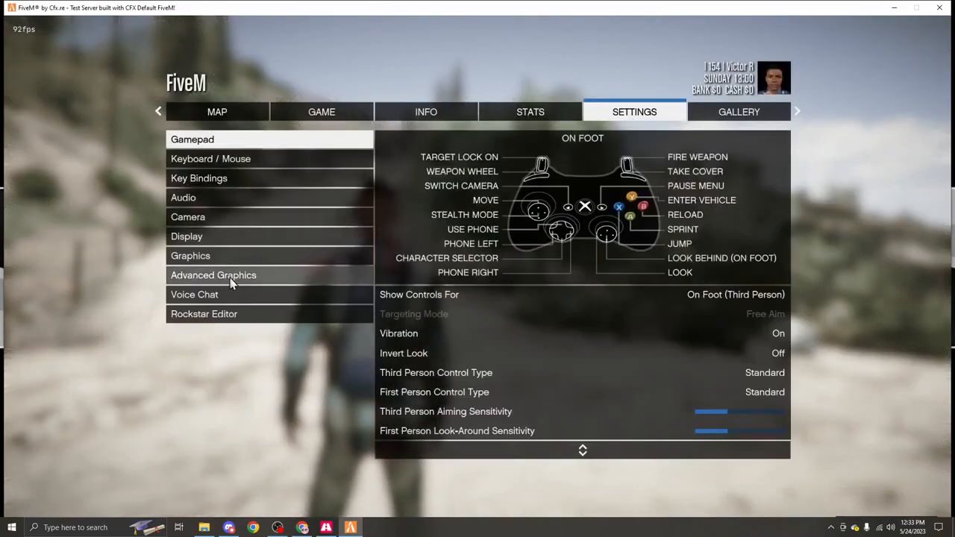
pyautogui.click(221, 179)
pyautogui.click(219, 178)
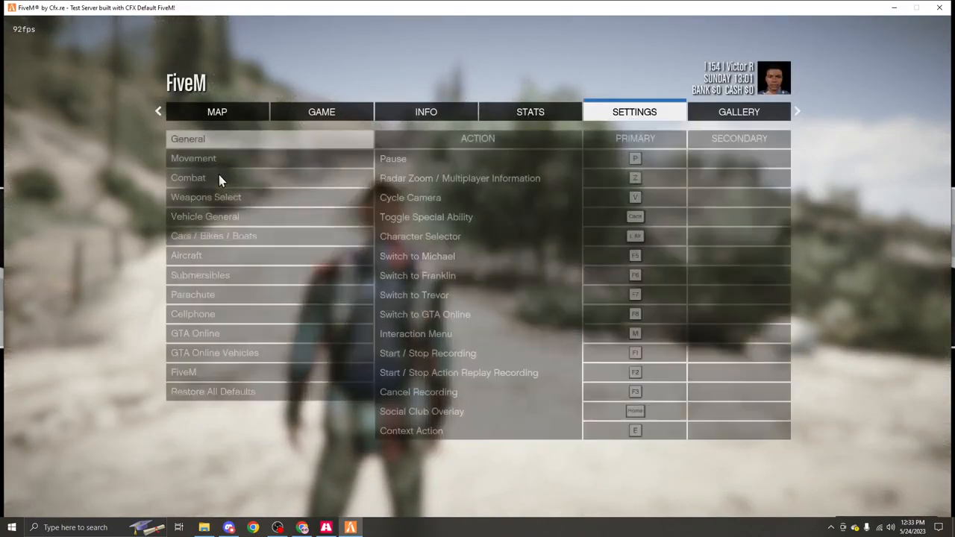
pyautogui.click(226, 371)
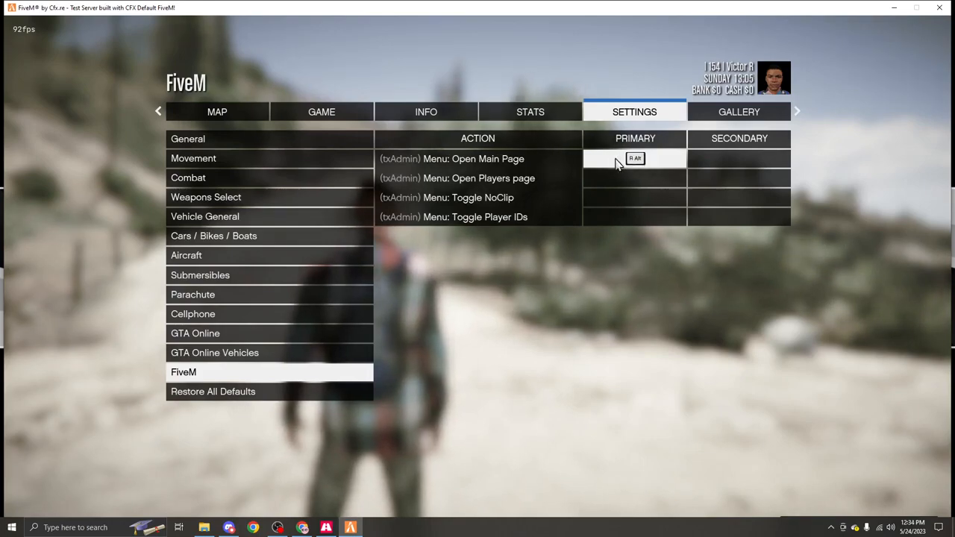
pyautogui.press('Escape')
pyautogui.press('Escape')
pyautogui.press('Escape')
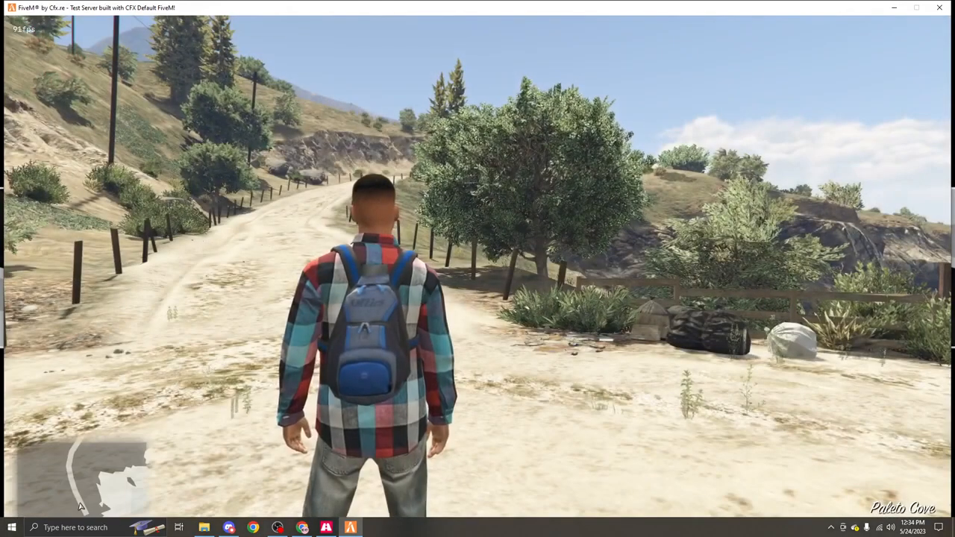
# Enable NoClip from the in-game txAdmin menu, fly to the highway, and return to normal player mode at the roadside.
pyautogui.press('F1')
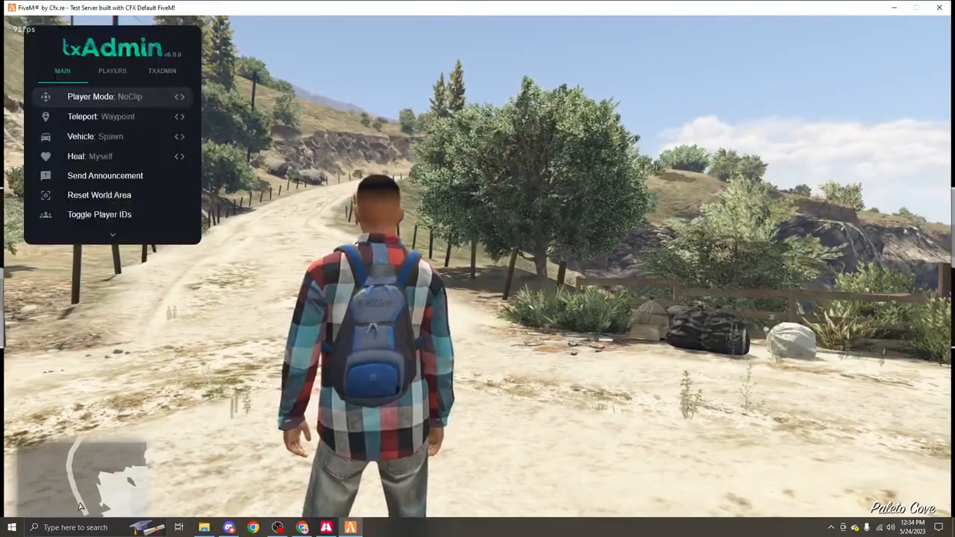
pyautogui.press('Return')
pyautogui.press('w')
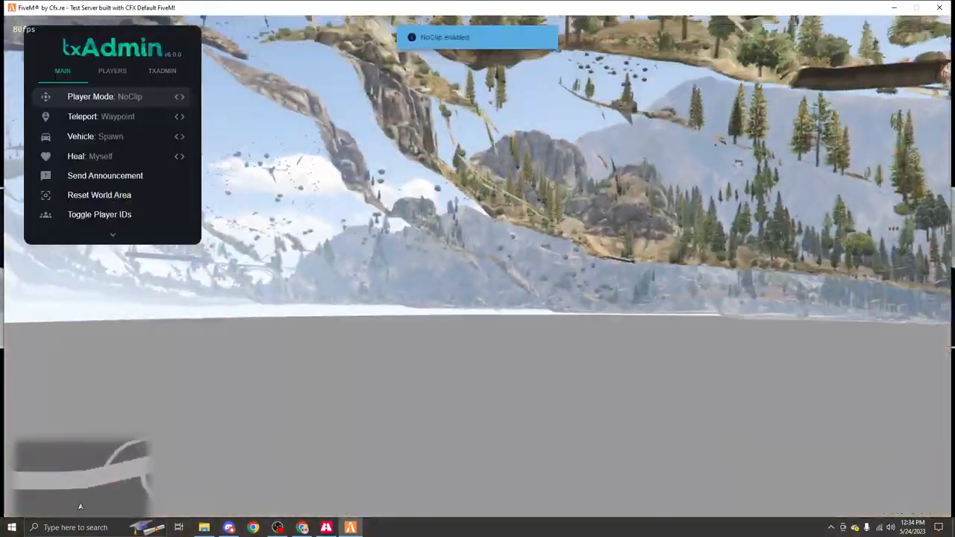
pyautogui.press('w')
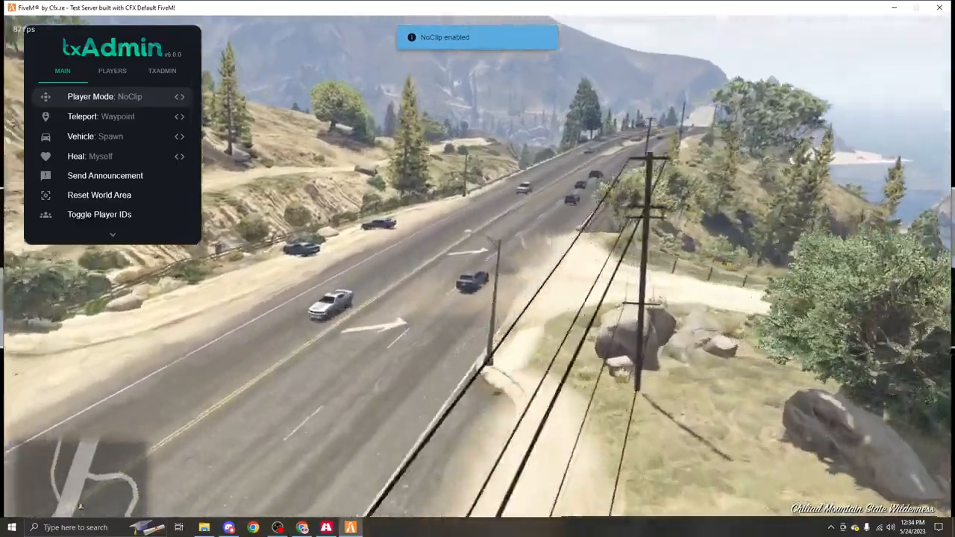
pyautogui.press('w')
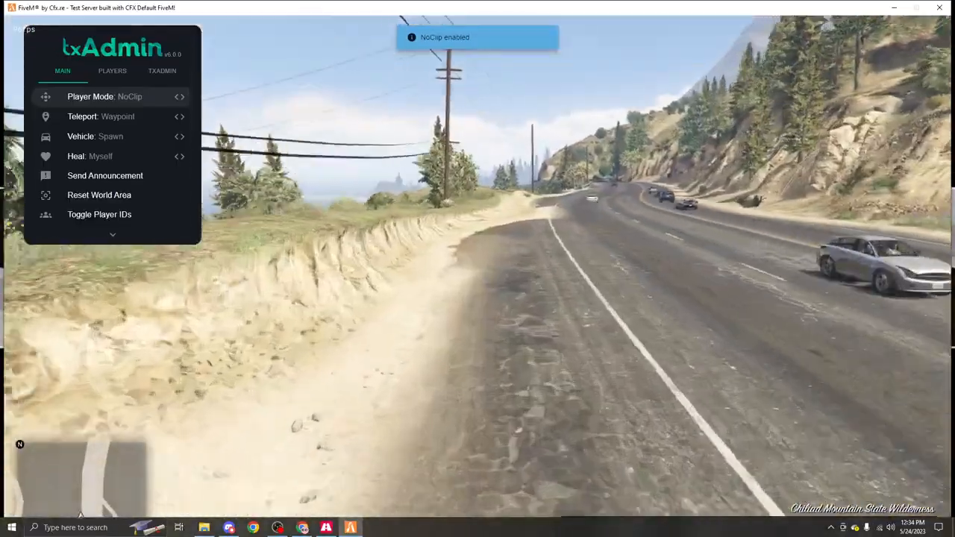
pyautogui.press('Return')
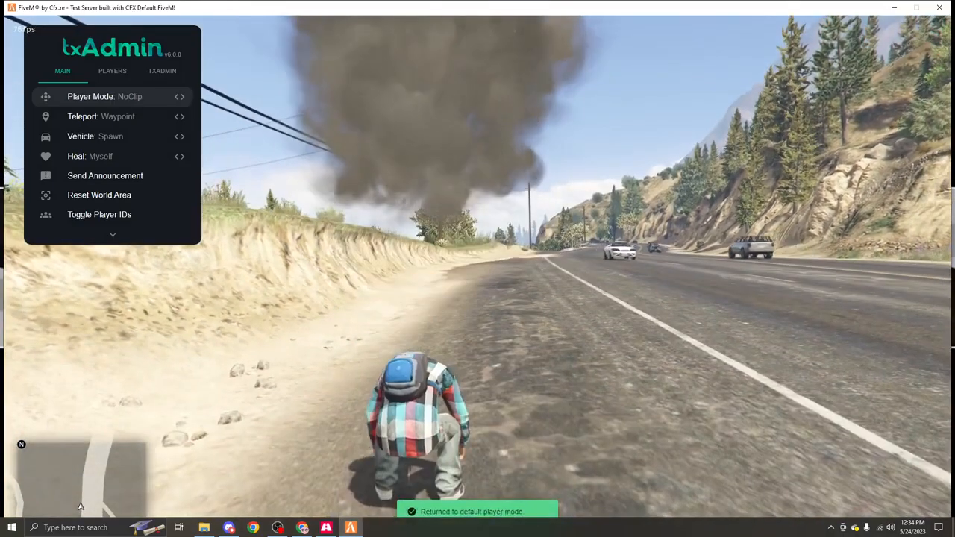
# Walk the character along the highway shoulder and check the weapon wheel.
pyautogui.press('w')
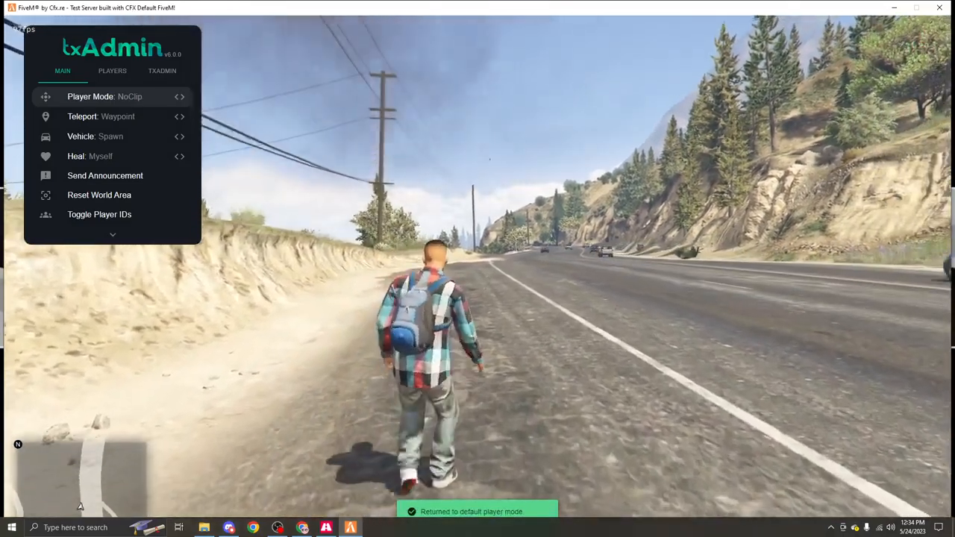
pyautogui.press('Tab')
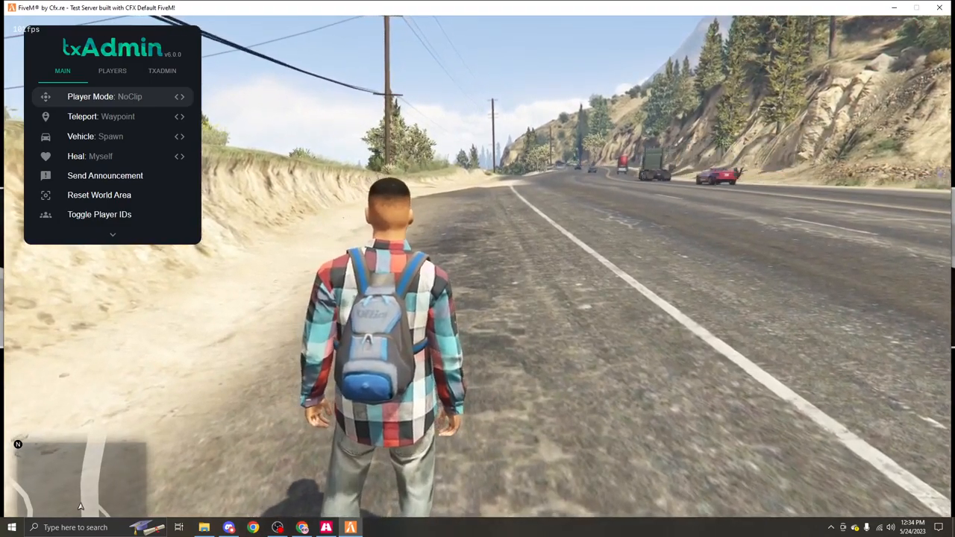
pyautogui.press('Tab')
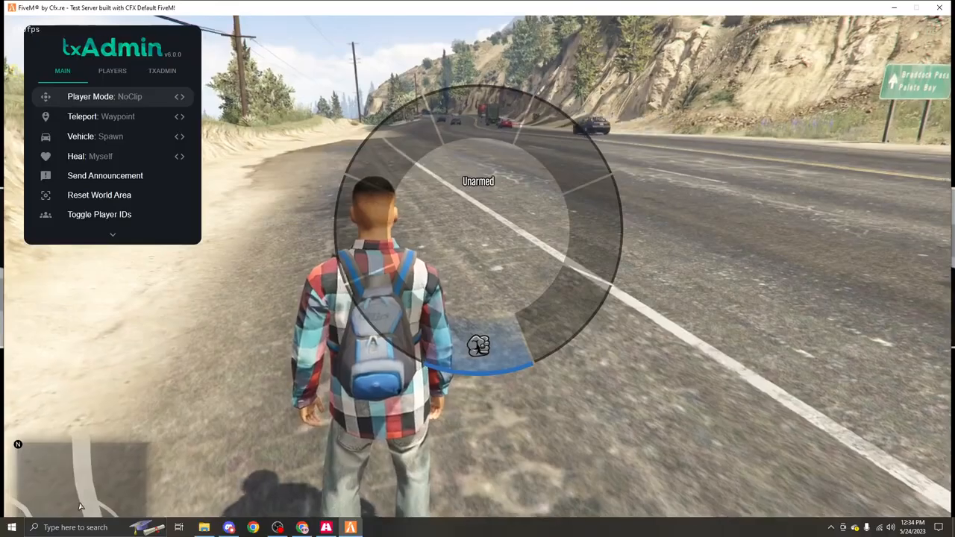
pyautogui.press('w')
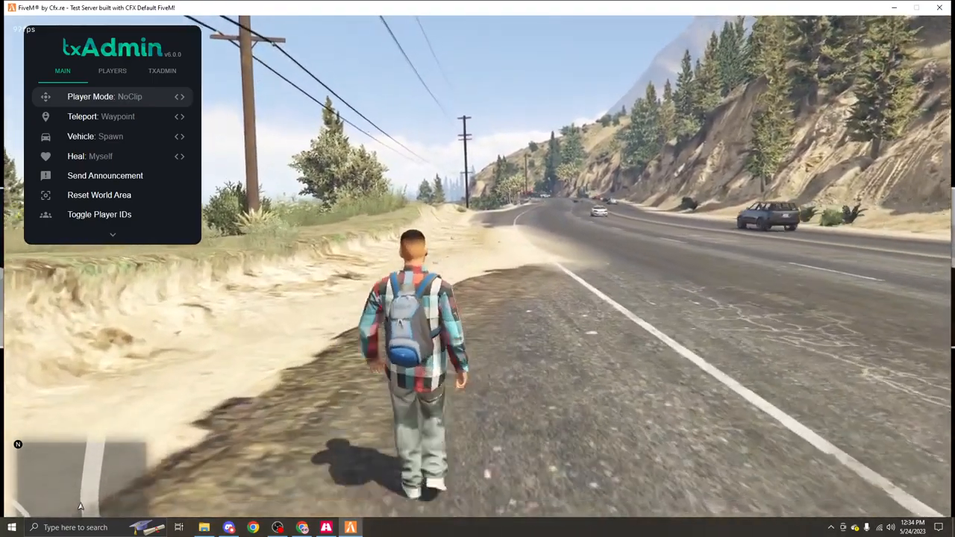
# Send the online player the direct message "test" from the txAdmin Players page, and close the menu.
pyautogui.press('e')
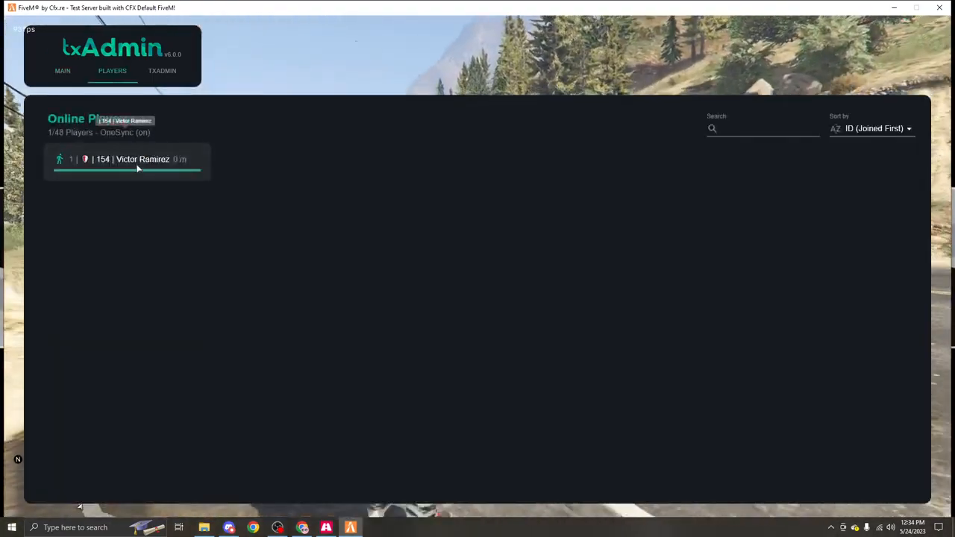
pyautogui.click(137, 168)
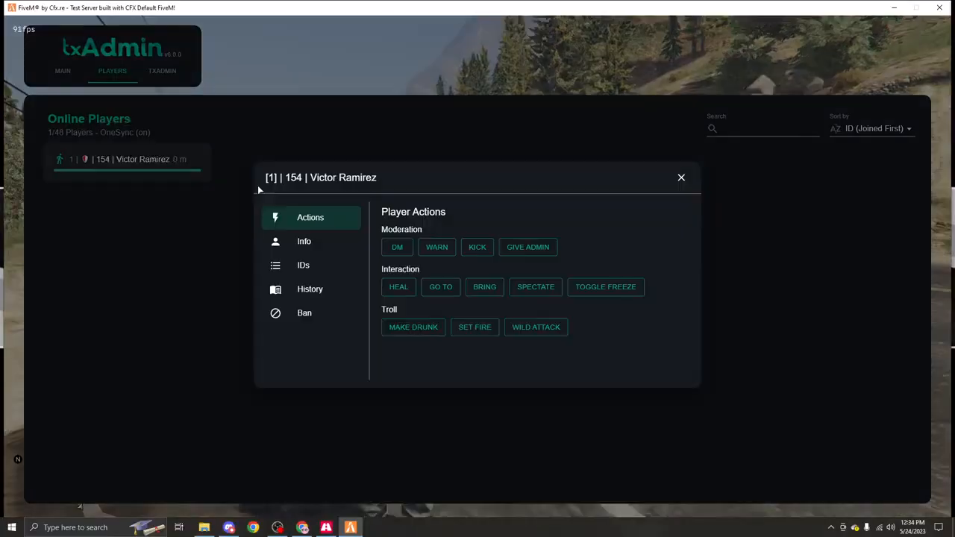
pyautogui.click(409, 253)
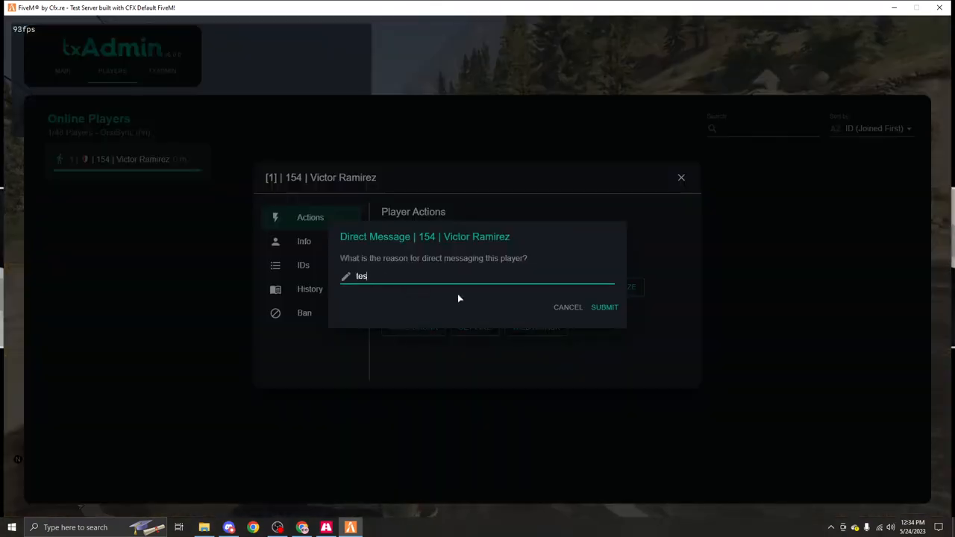
pyautogui.click(599, 310)
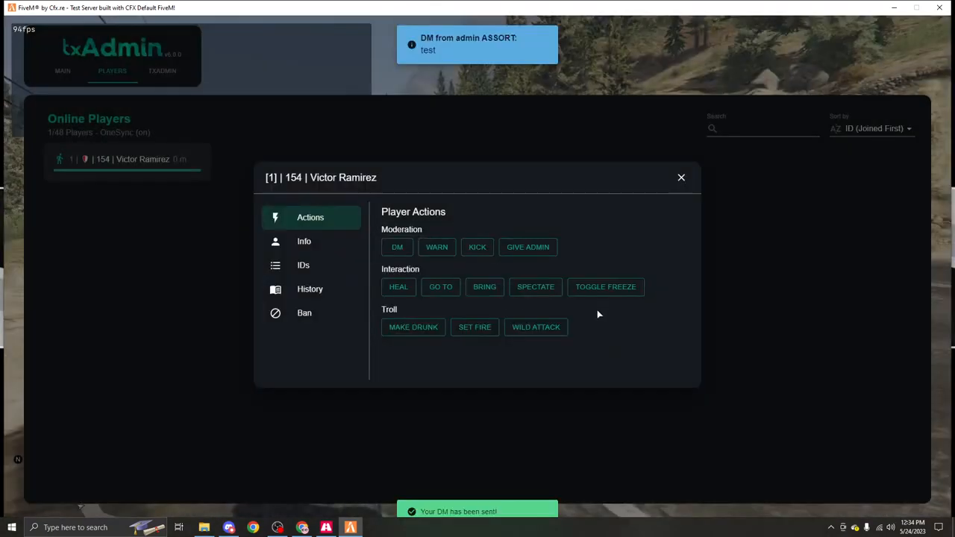
pyautogui.press('Escape')
pyautogui.press('Escape')
# Bring up the txAdmin menu with the chat command /tx, and return to the game after checking the chat.
pyautogui.press('t')
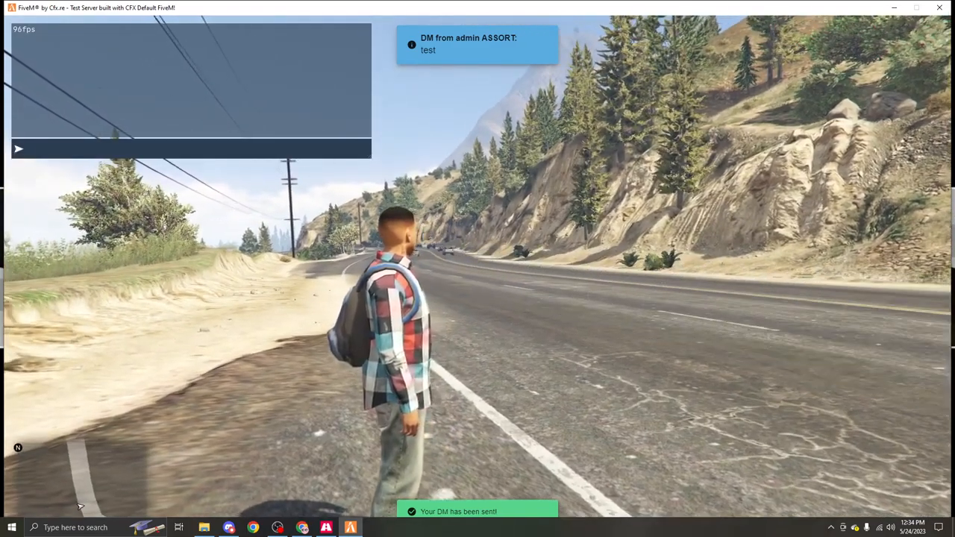
pyautogui.write('/tx')
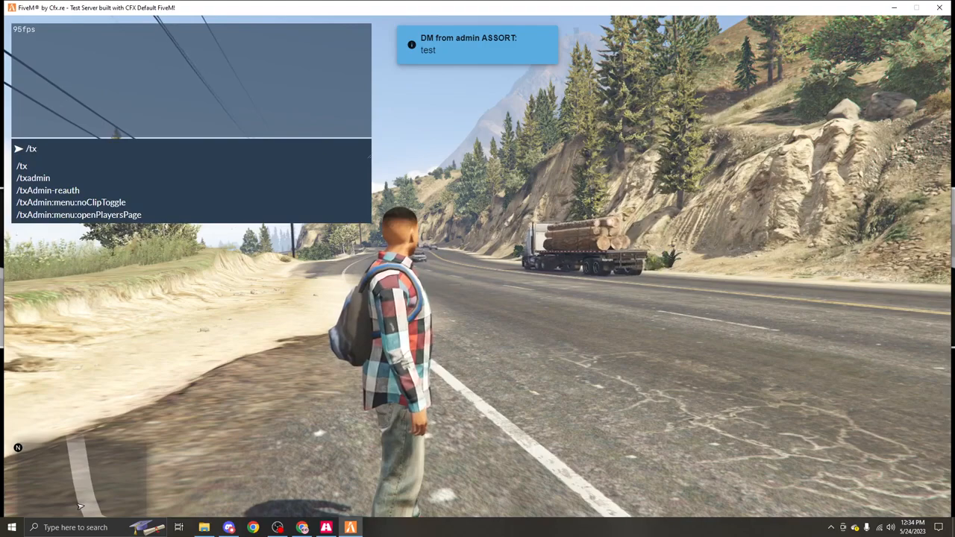
pyautogui.press('Return')
pyautogui.press('w')
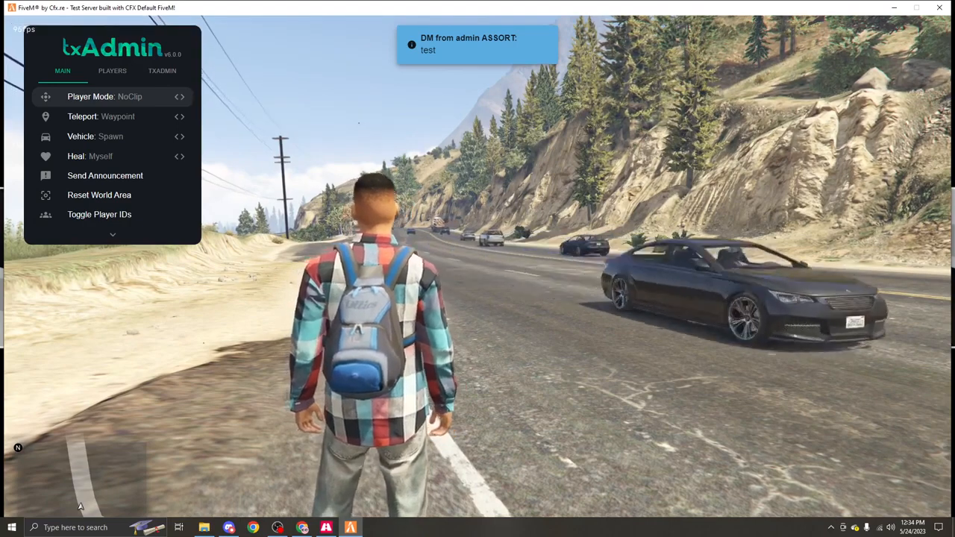
pyautogui.press('Escape')
pyautogui.press('t')
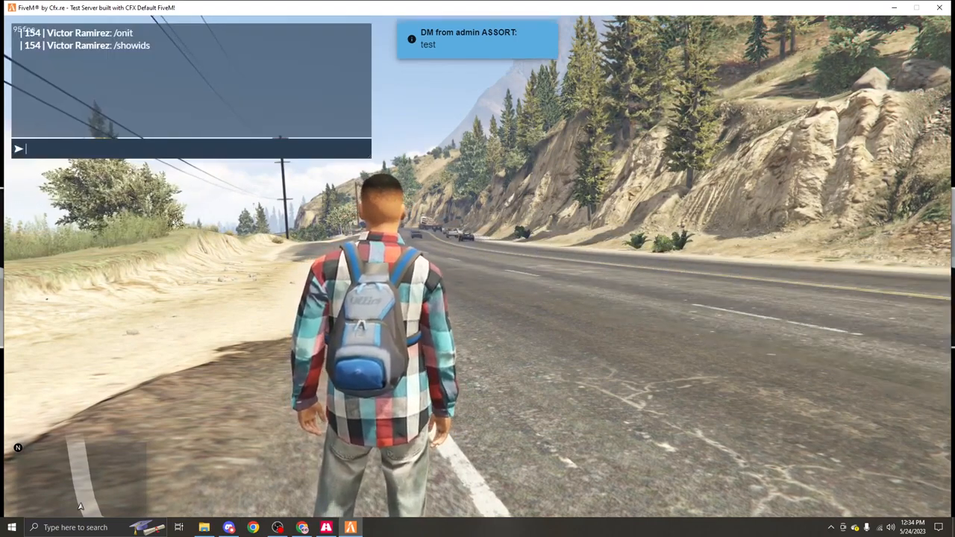
pyautogui.press('Escape')
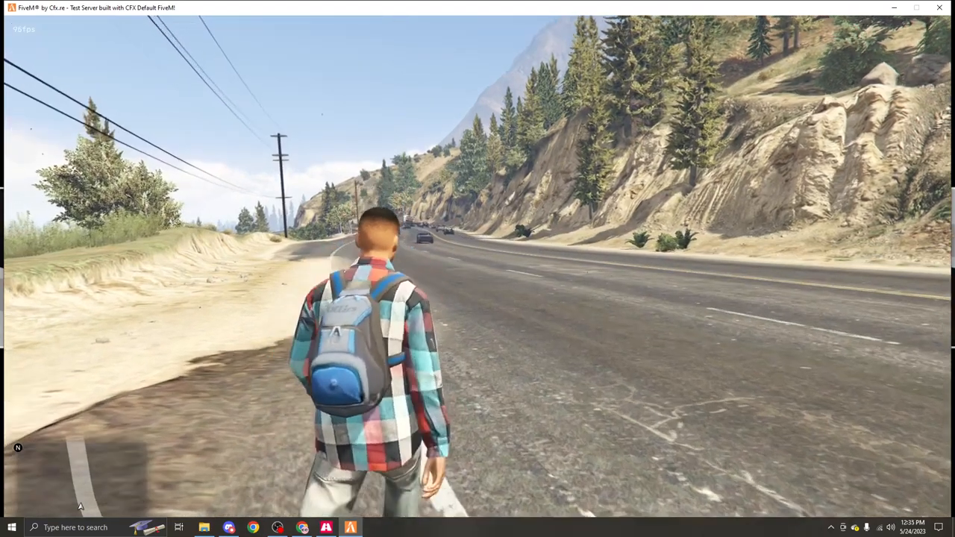
# Review the dashboard, players and whitelist pages of the in-game txAdmin web panel, and close the menu.
pyautogui.press('F1')
pyautogui.press('Tab')
pyautogui.press('e')
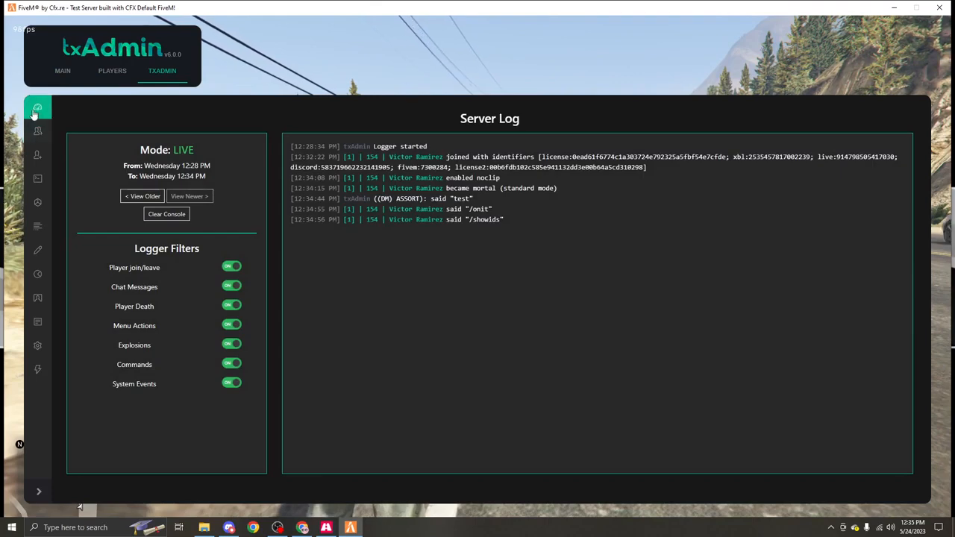
pyautogui.click(35, 112)
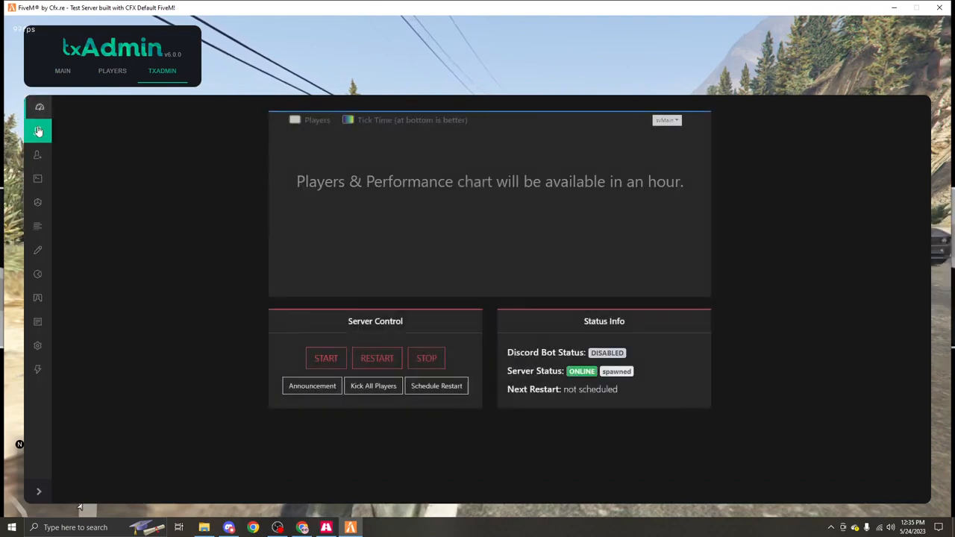
pyautogui.click(38, 134)
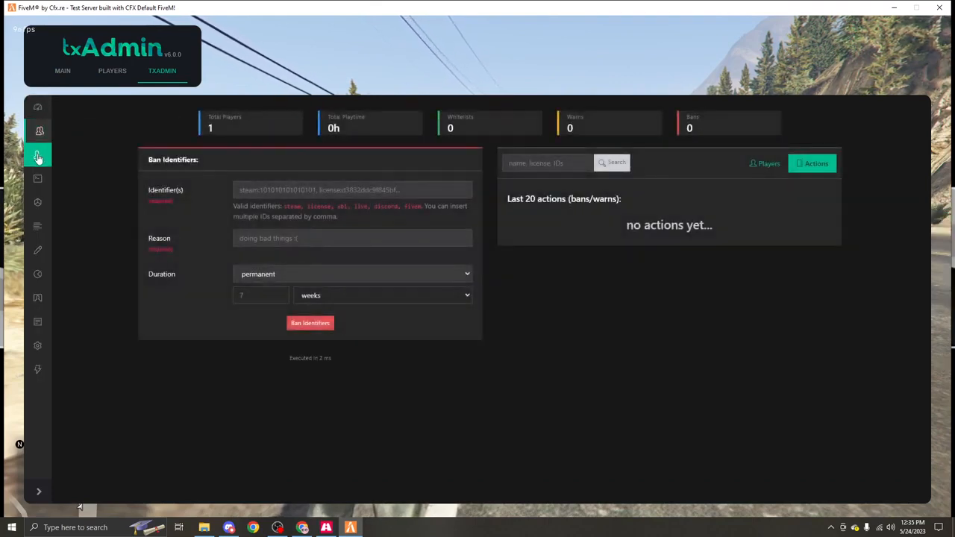
pyautogui.click(38, 156)
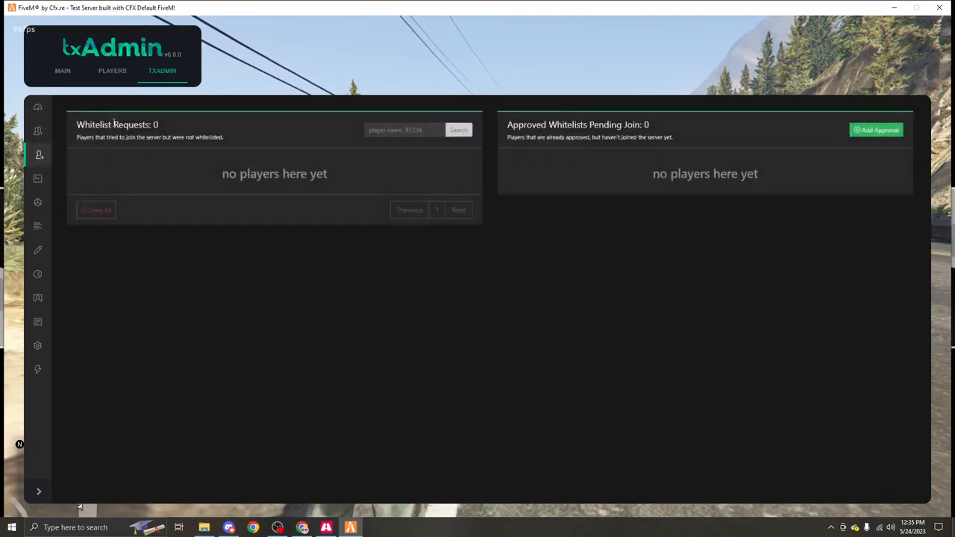
pyautogui.press('Escape')
# Run the character across the highway and along the dirt shoulder on the other side.
pyautogui.press('w')
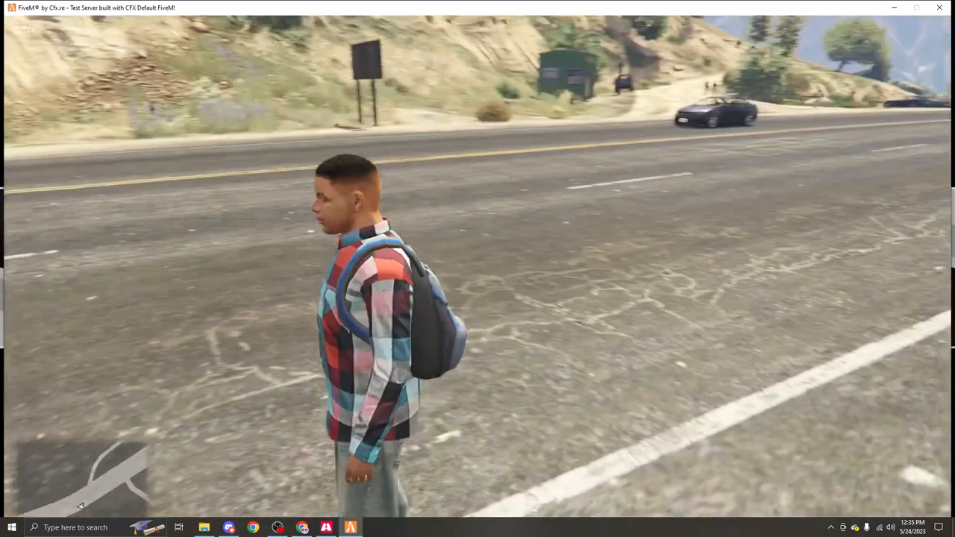
pyautogui.press('shift')
pyautogui.press('a')
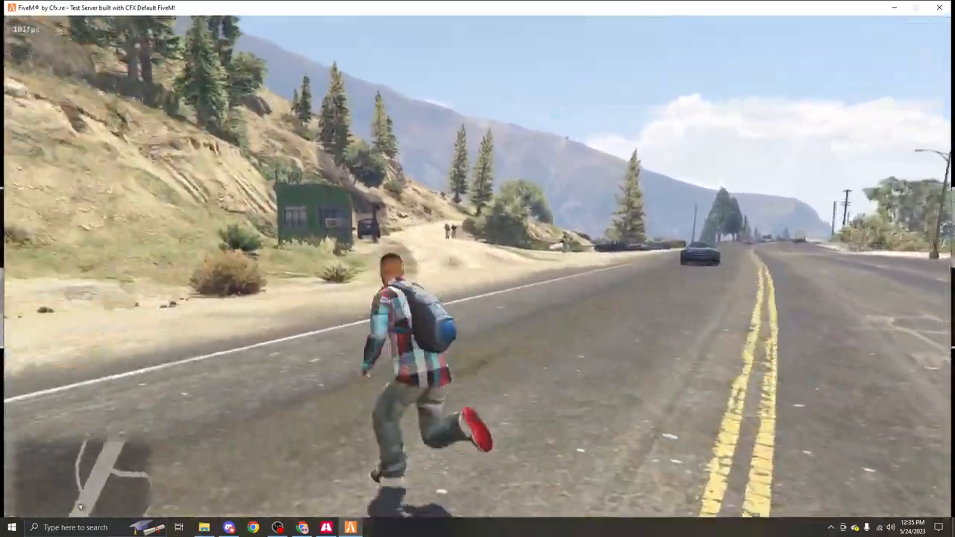
pyautogui.press('d')
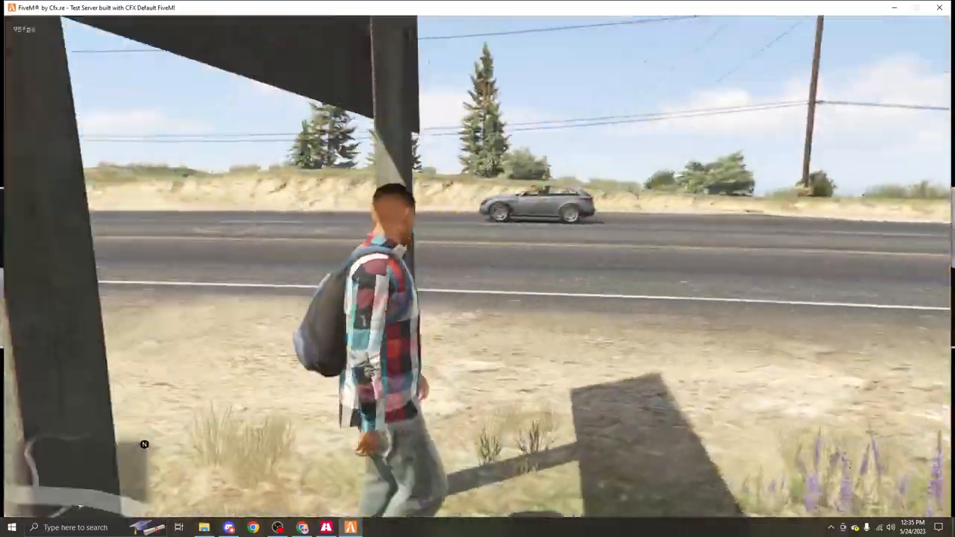
pyautogui.press('w')
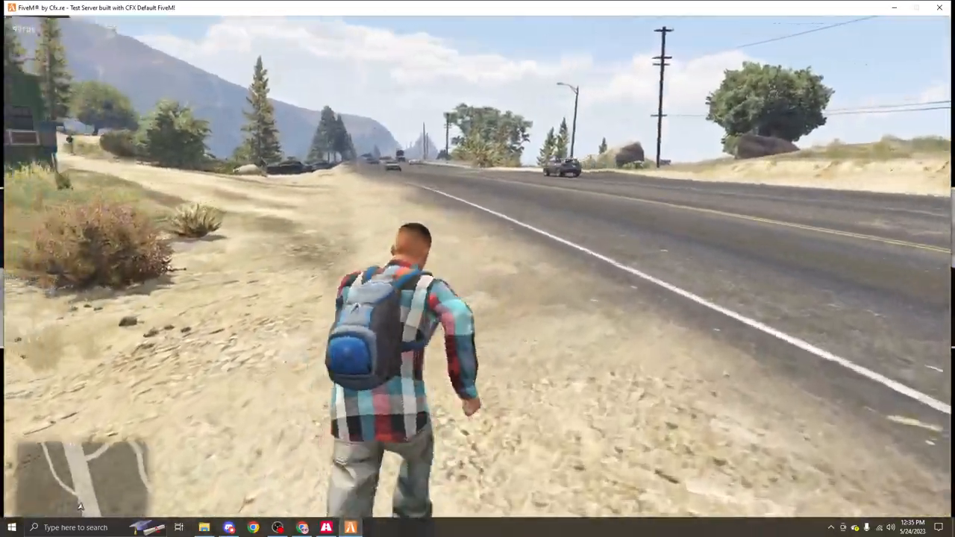